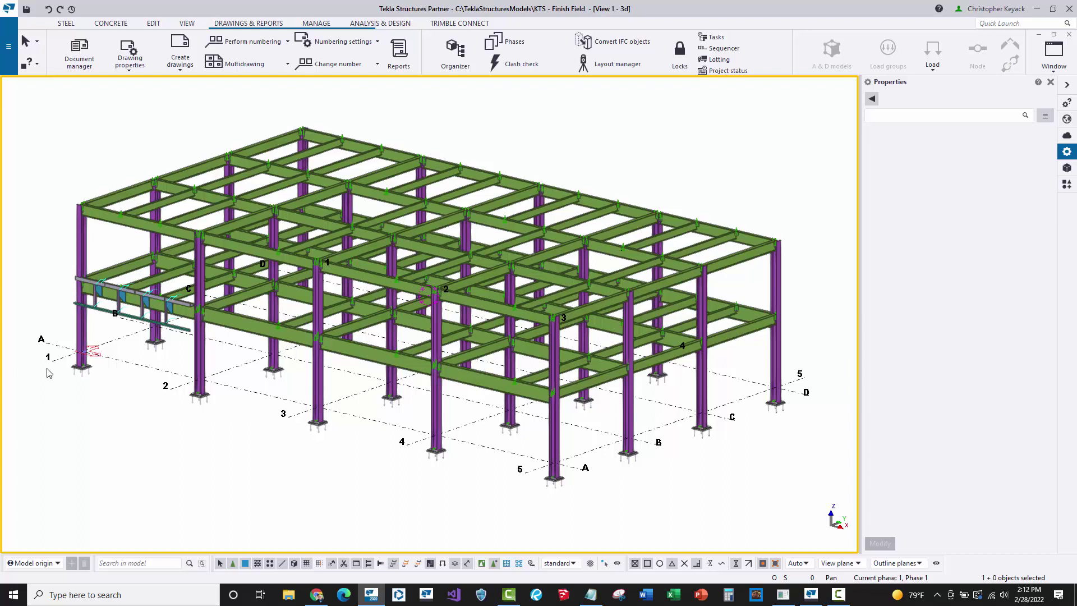
# Show the project's user-defined attributes, where Project Std. Paint reads SP2 - STD PRIMER
pyautogui.click(8, 49)
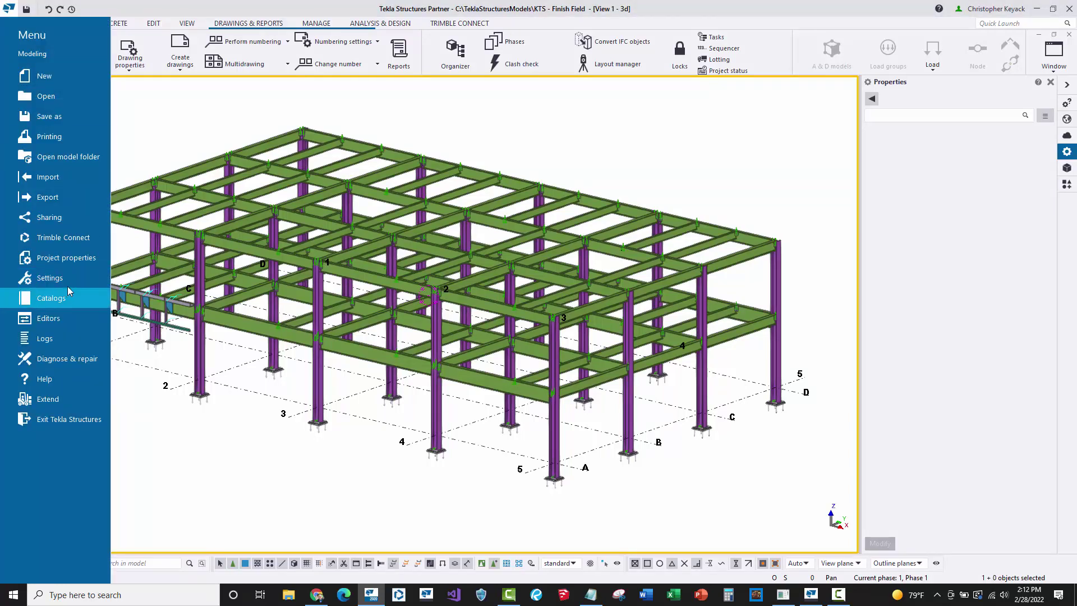
pyautogui.click(75, 260)
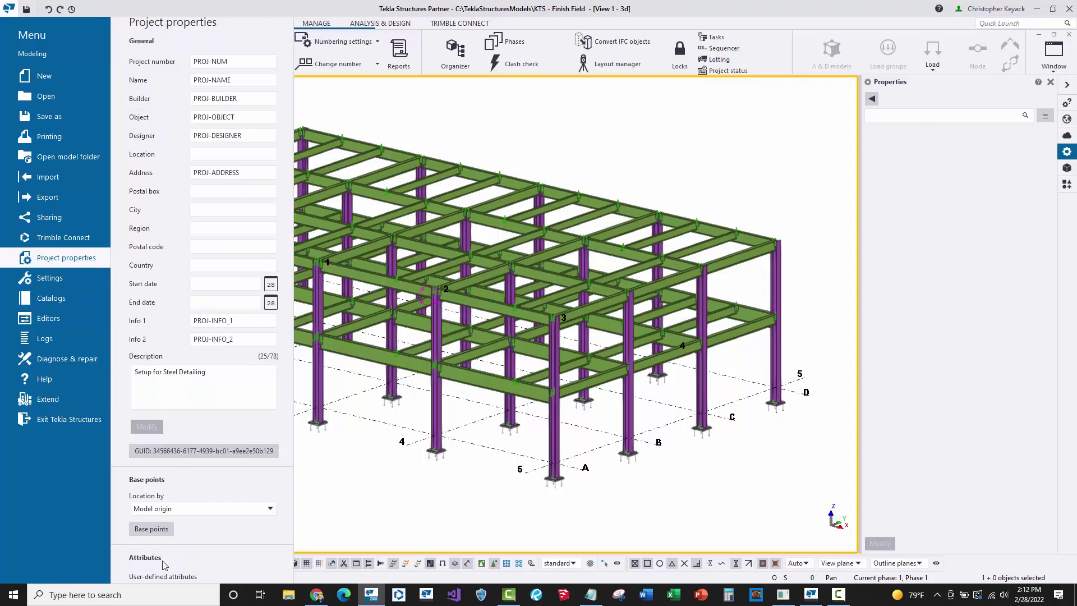
pyautogui.click(163, 576)
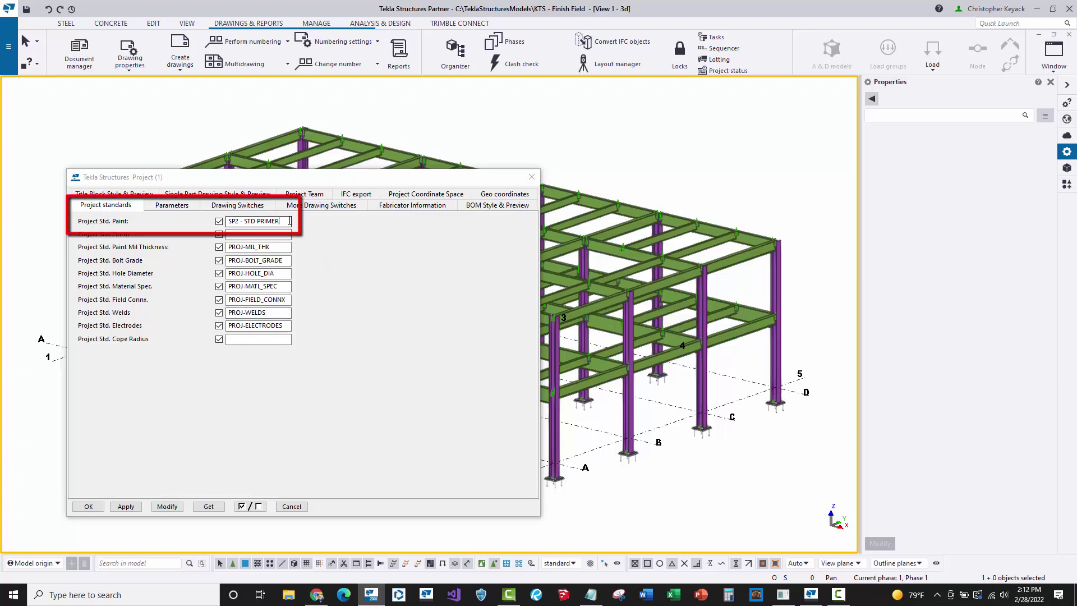
pyautogui.click(289, 221)
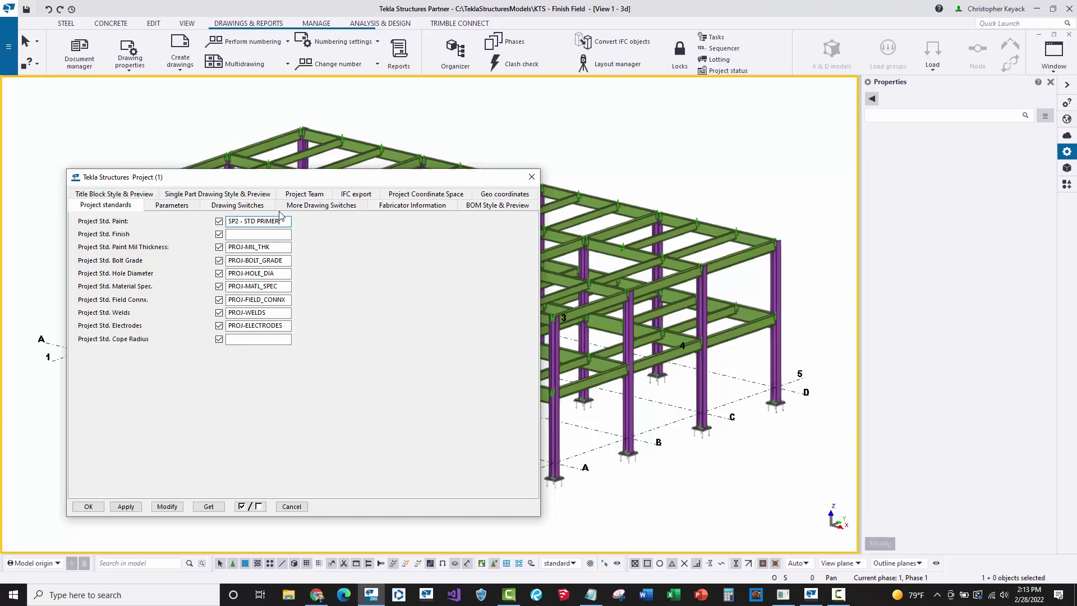
# Preview title block styles Style1 through Style5 on the Title Block Style & Preview tab
pyautogui.click(96, 195)
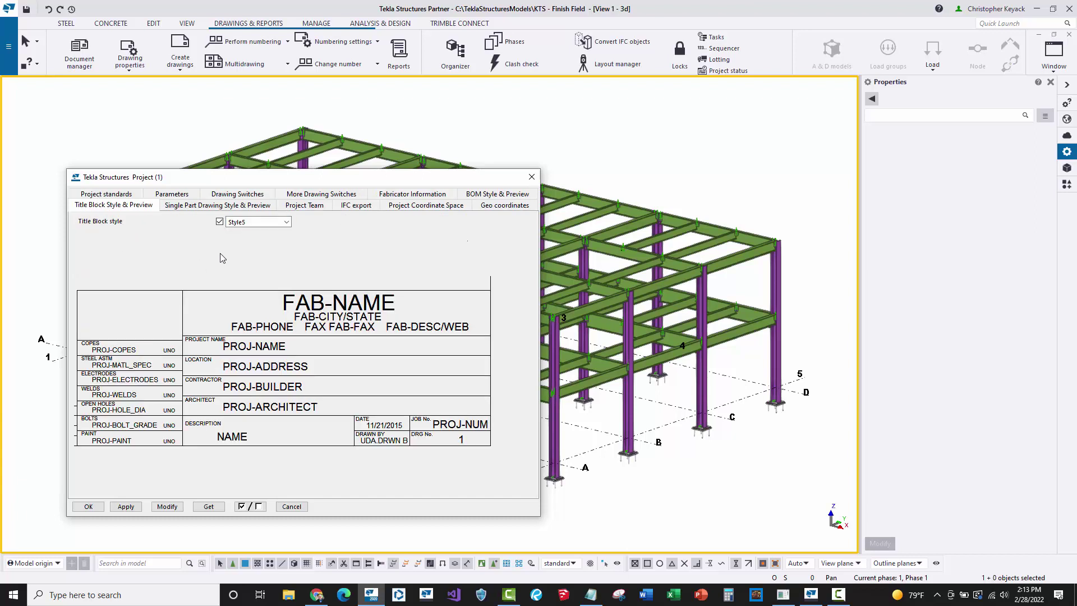
pyautogui.click(286, 222)
pyautogui.click(253, 245)
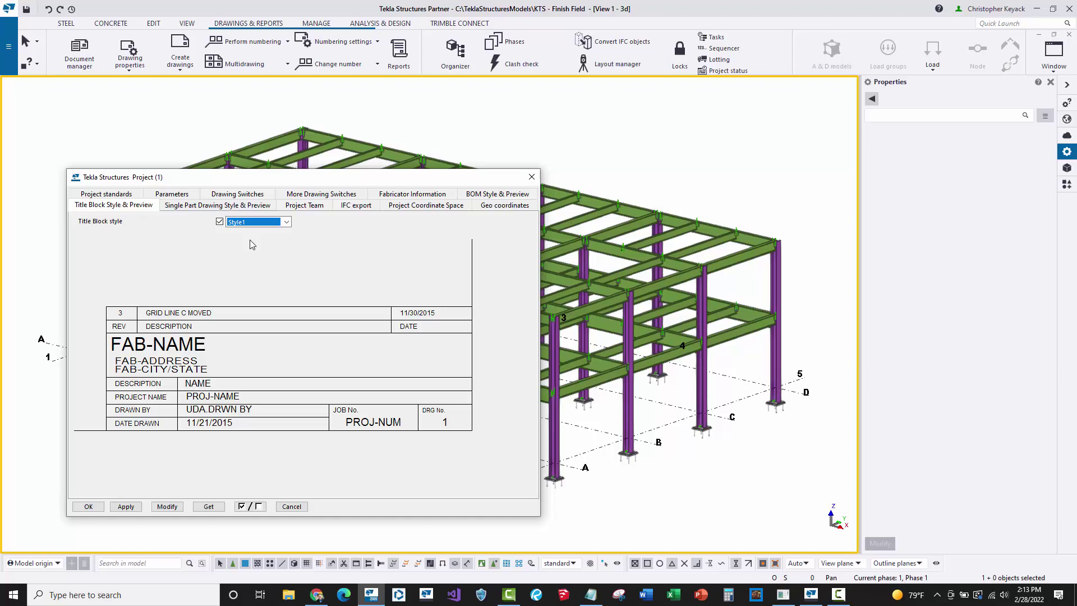
pyautogui.press('Down')
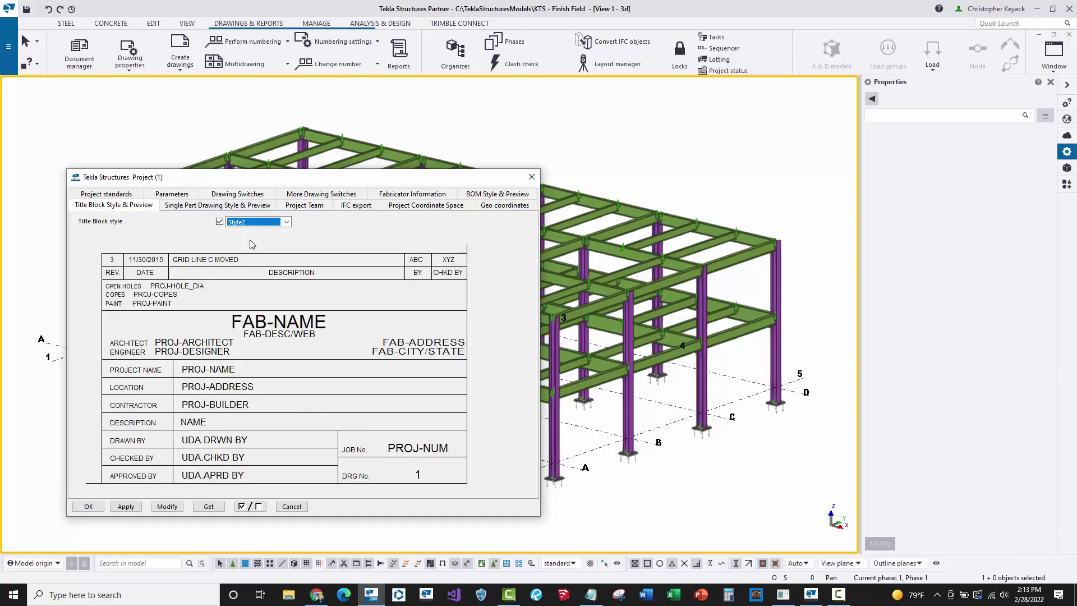
pyautogui.press('Up')
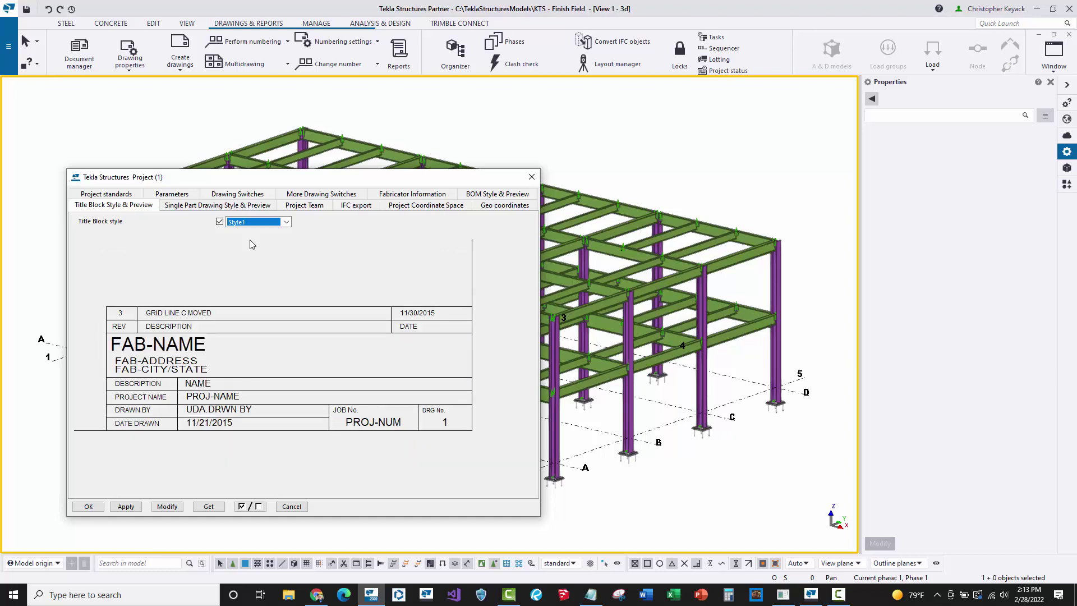
pyautogui.press('Down')
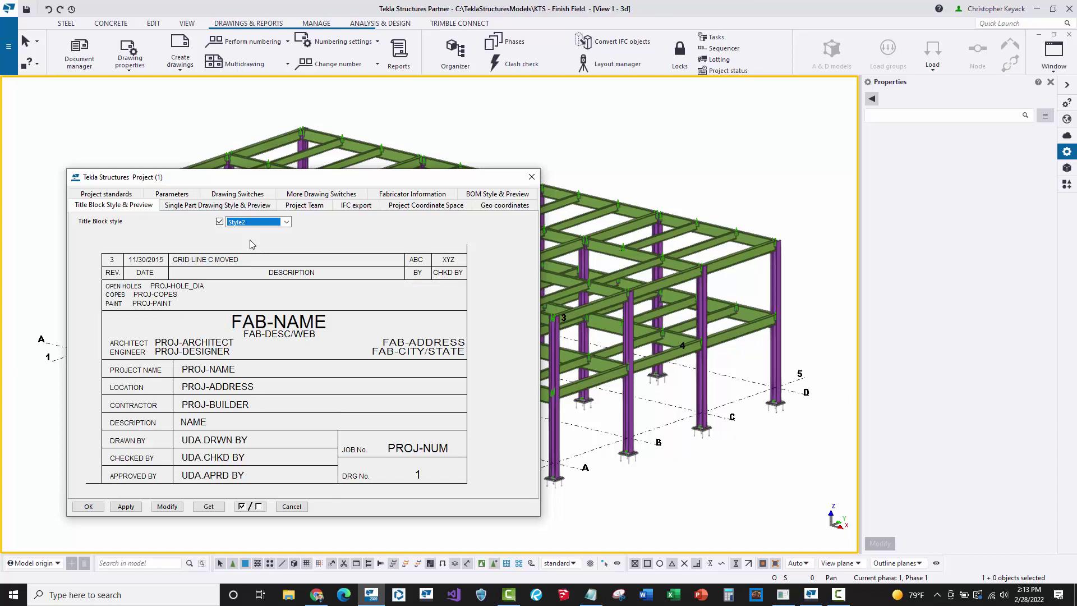
pyautogui.press('Down')
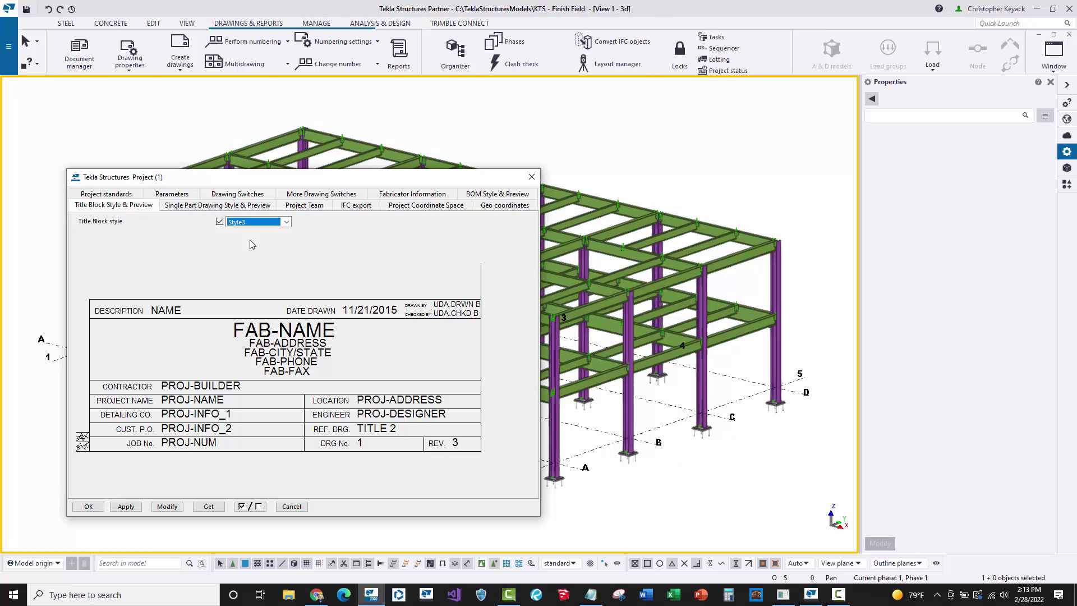
pyautogui.press('Up')
pyautogui.press('Up')
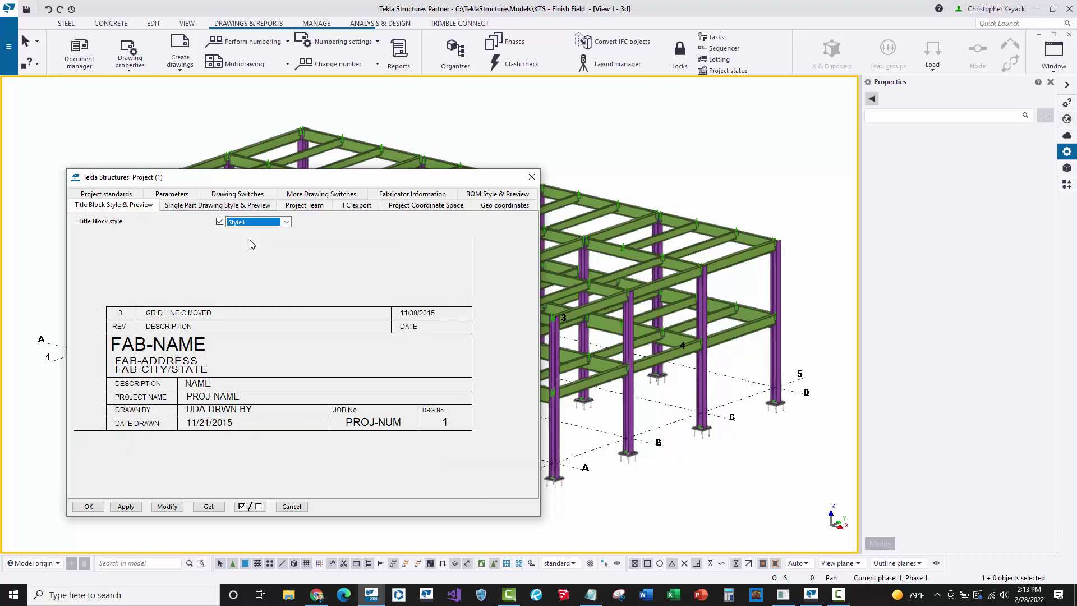
pyautogui.press('Down')
pyautogui.press('Down')
pyautogui.press('Down')
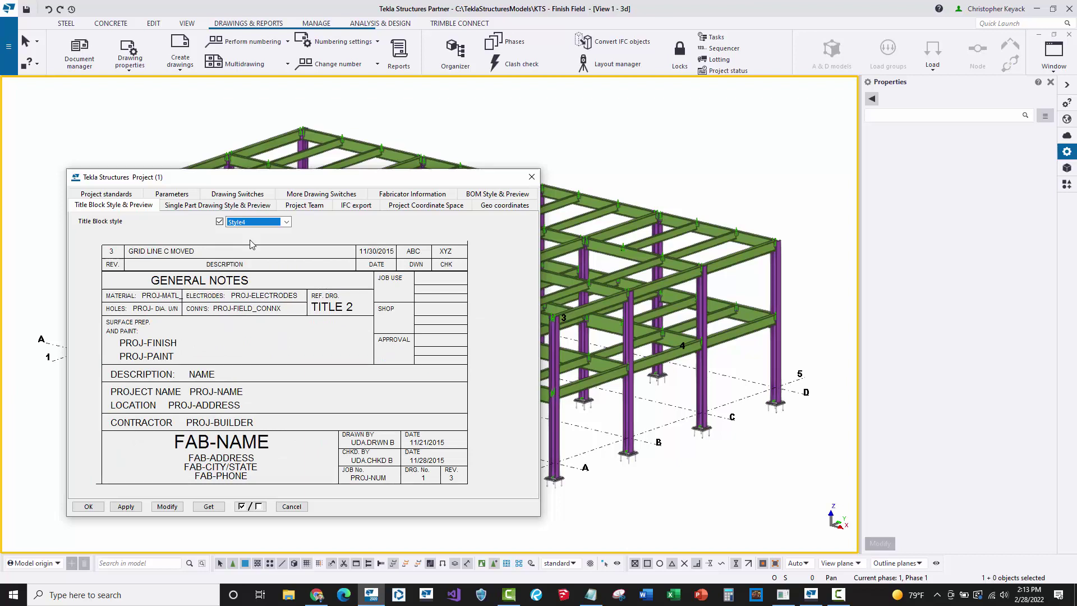
pyautogui.press('Down')
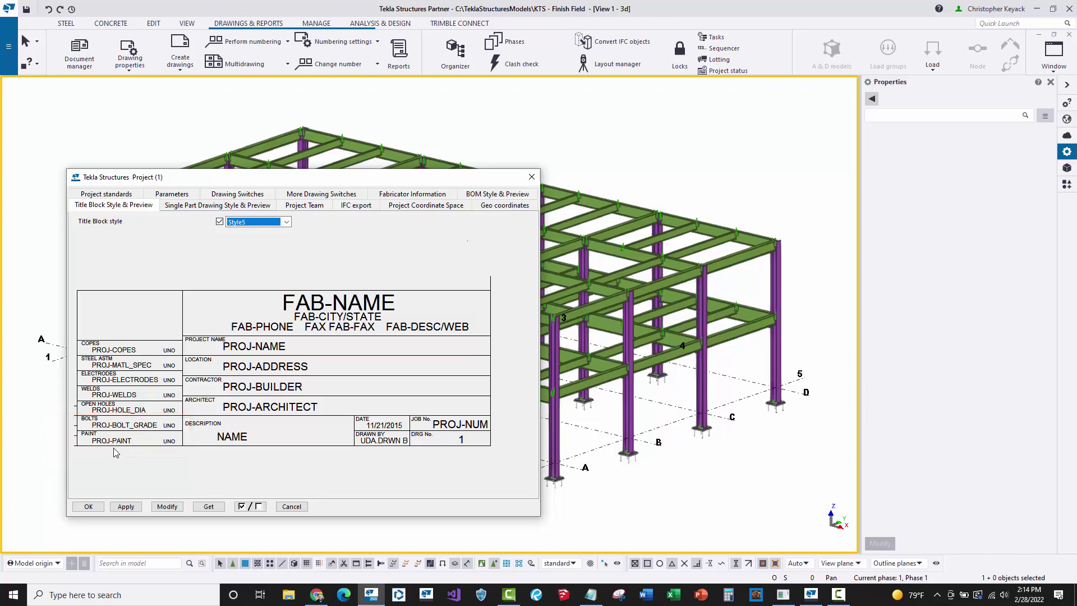
# Set the title block style back to Style5, apply it and close the project properties
pyautogui.click(252, 222)
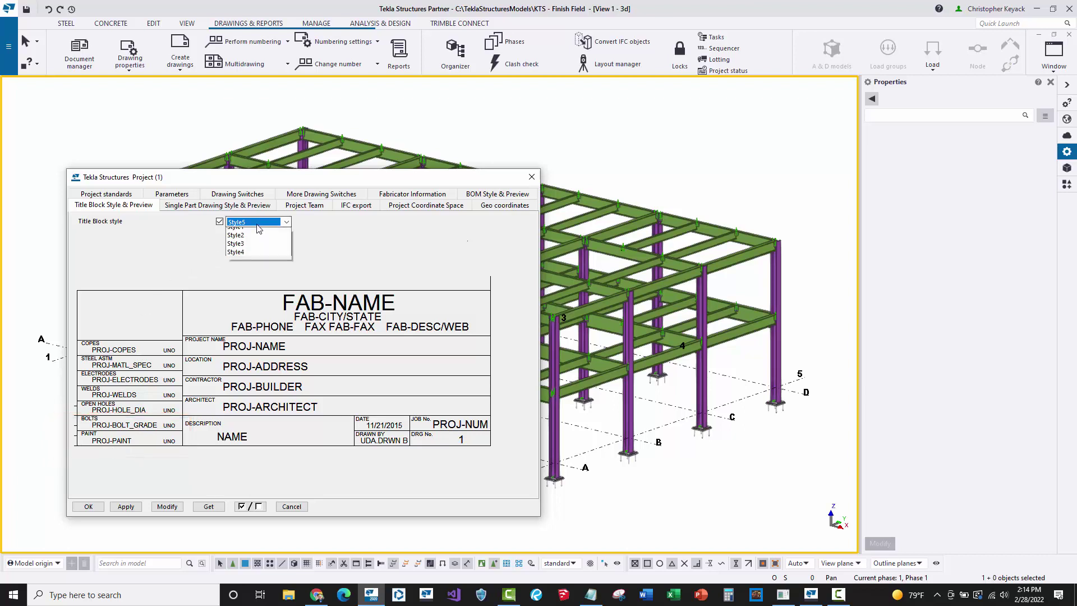
pyautogui.click(247, 230)
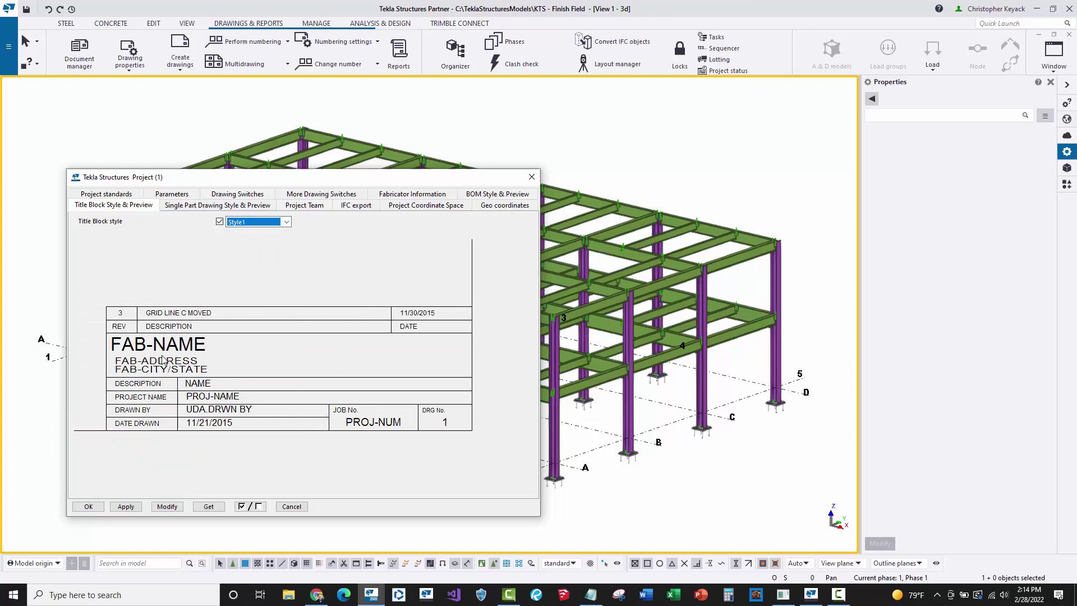
pyautogui.click(246, 223)
pyautogui.click(241, 267)
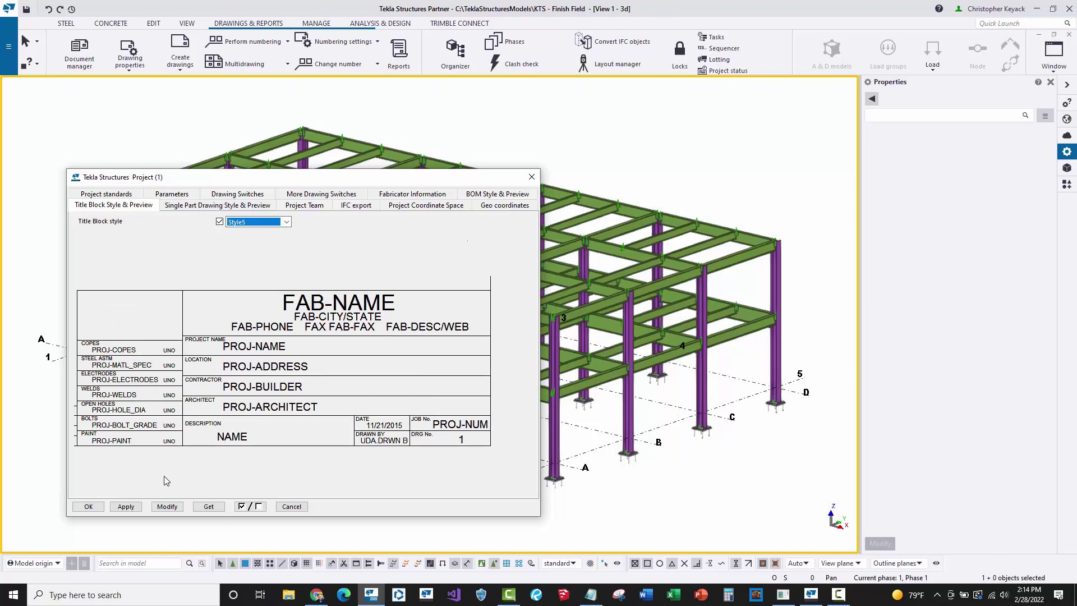
pyautogui.click(167, 506)
pyautogui.click(89, 507)
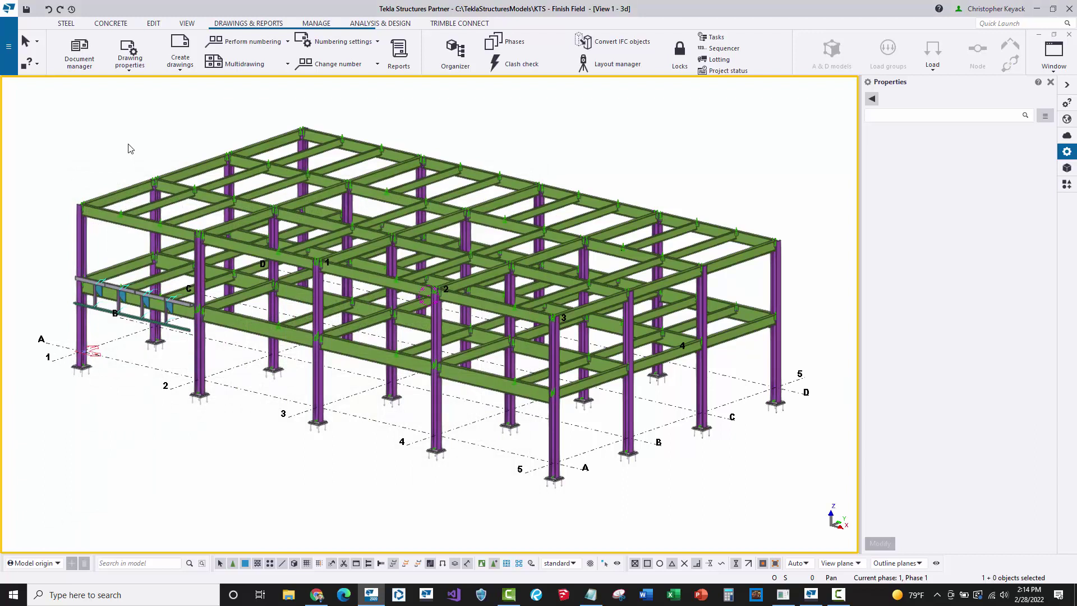
# Open the BEAM [B4] assembly drawing from Document manager
pyautogui.click(76, 60)
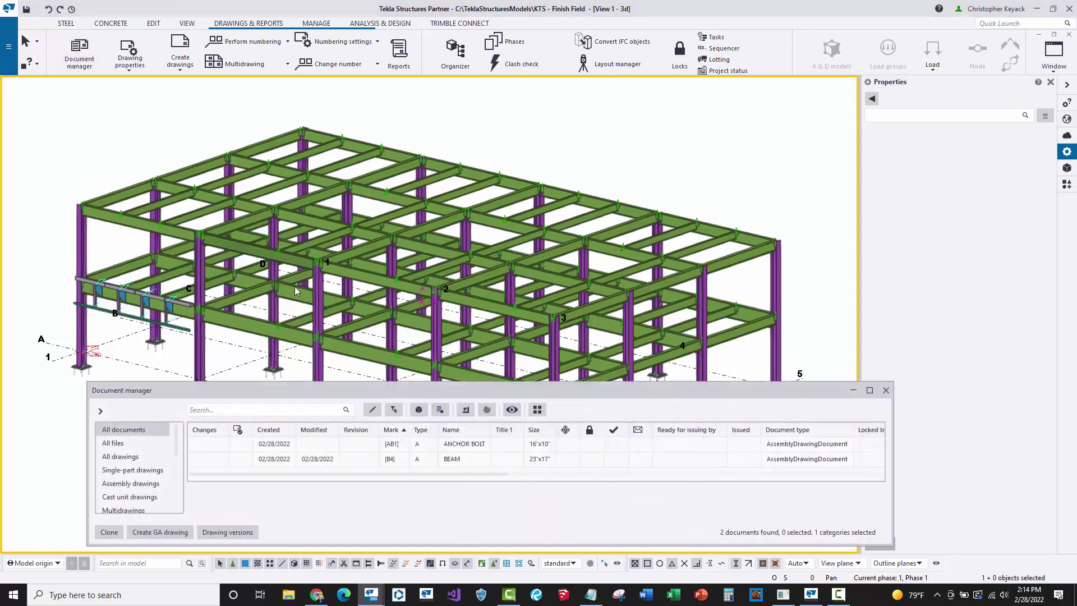
pyautogui.doubleClick(393, 459)
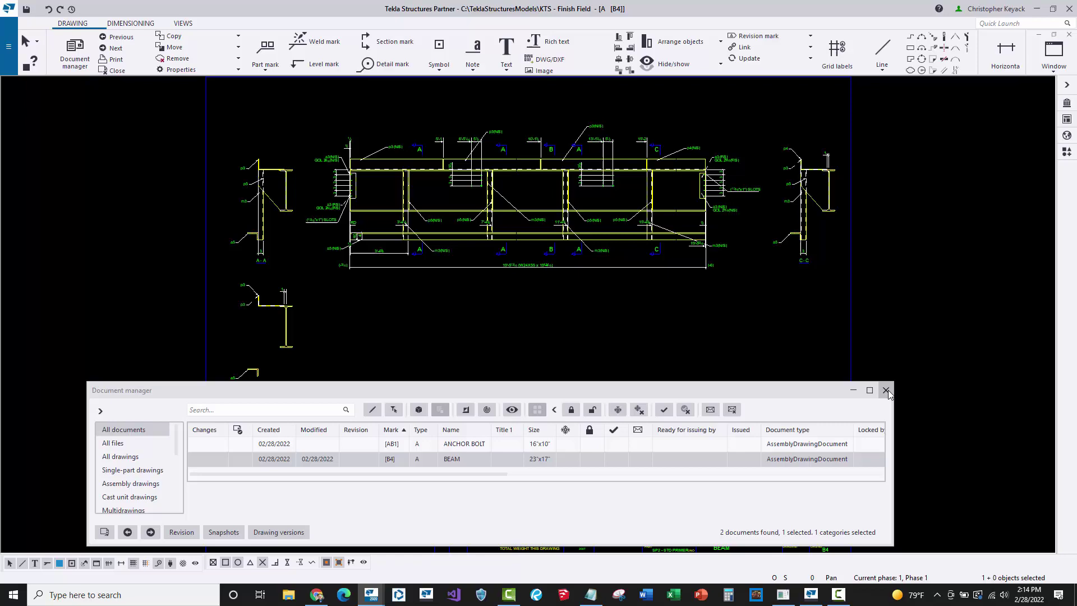
pyautogui.click(886, 390)
# Zoom into the drawing's bill of material and inspect part a5's GALV remark
pyautogui.scroll(5, 756, 427)
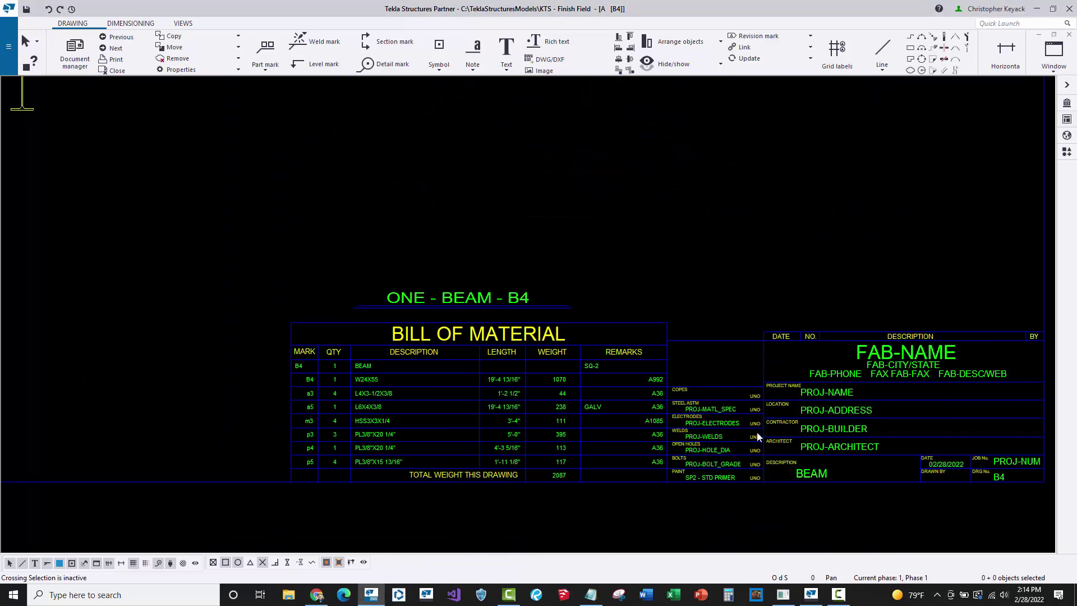
pyautogui.moveTo(757, 432); pyautogui.dragTo(642, 342, button='middle')
pyautogui.scroll(1, 610, 358)
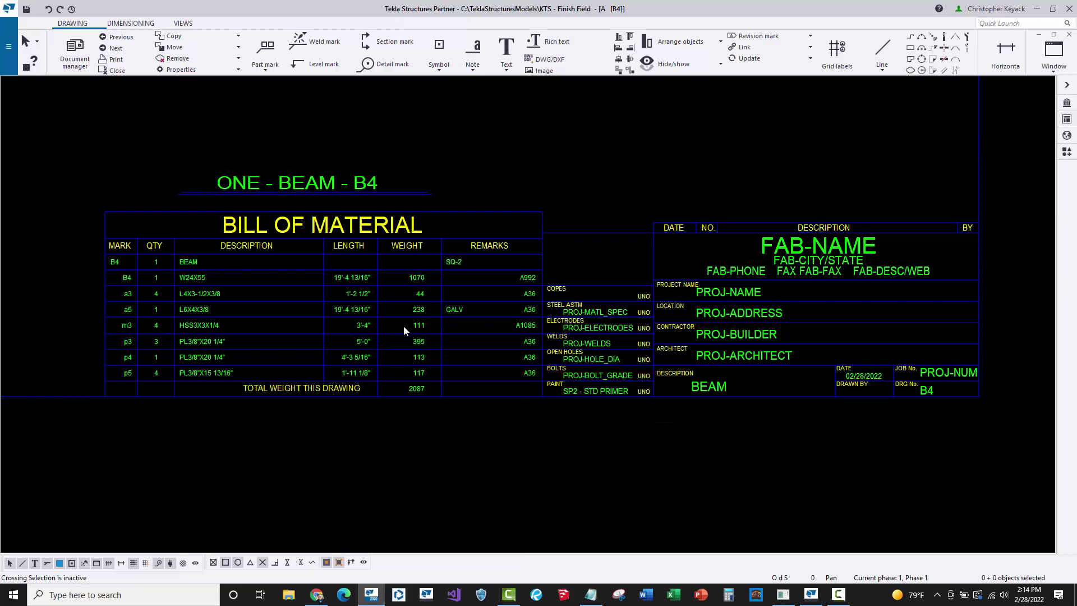
pyautogui.scroll(2, 322, 295)
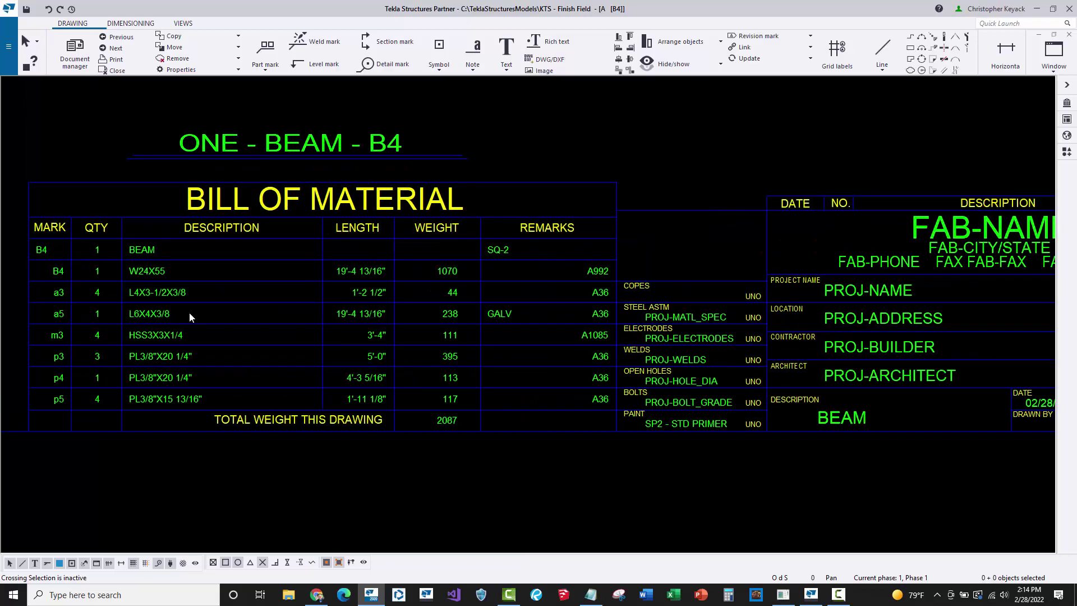
pyautogui.click(168, 312)
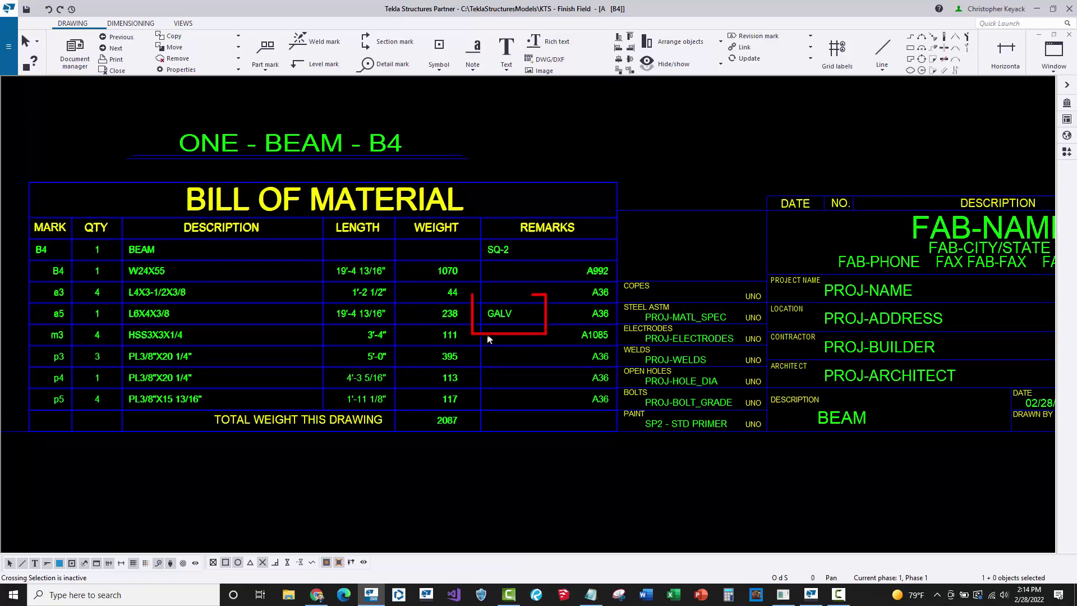
pyautogui.click(659, 143)
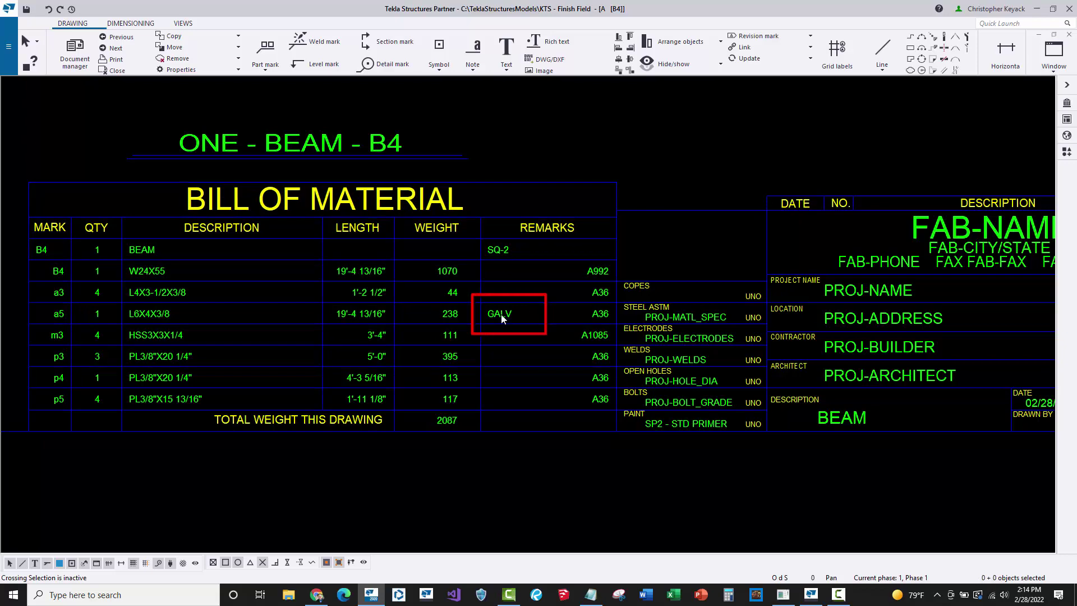
pyautogui.scroll(-1, 505, 318)
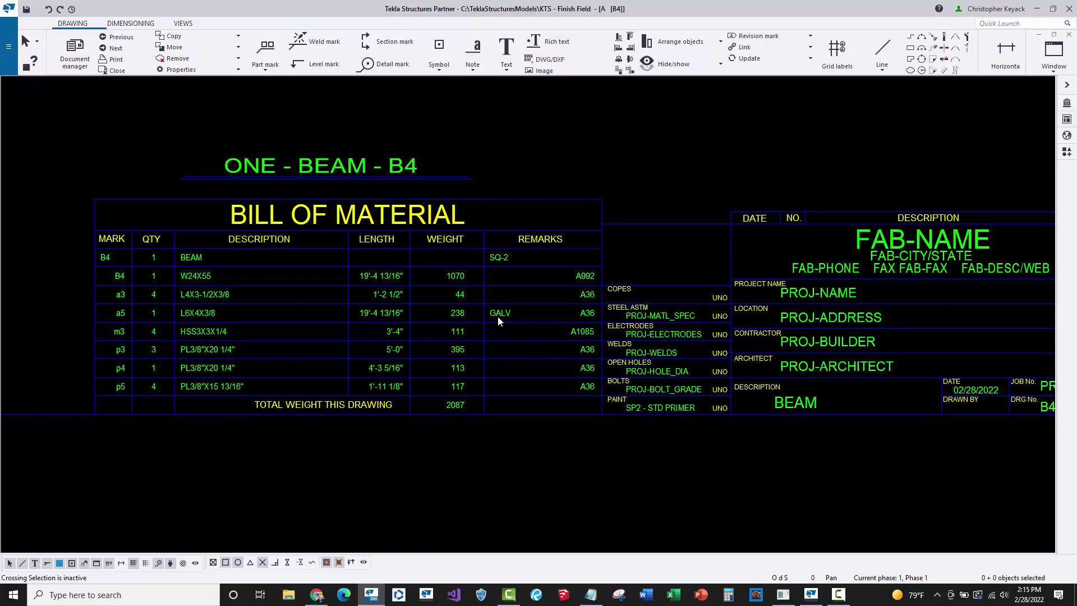
pyautogui.scroll(-5, 497, 315)
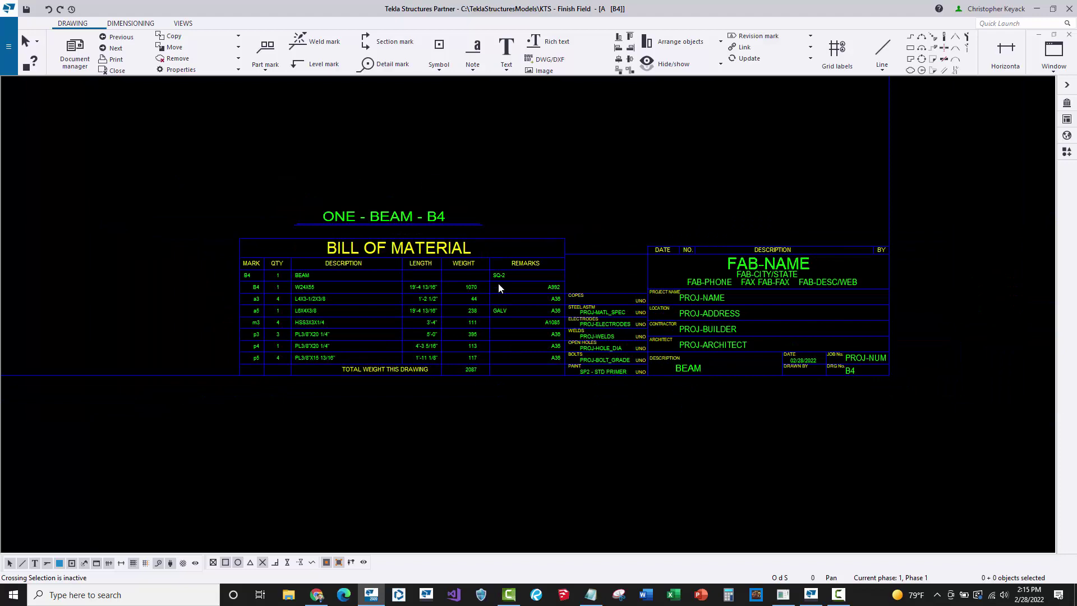
pyautogui.scroll(-1, 495, 376)
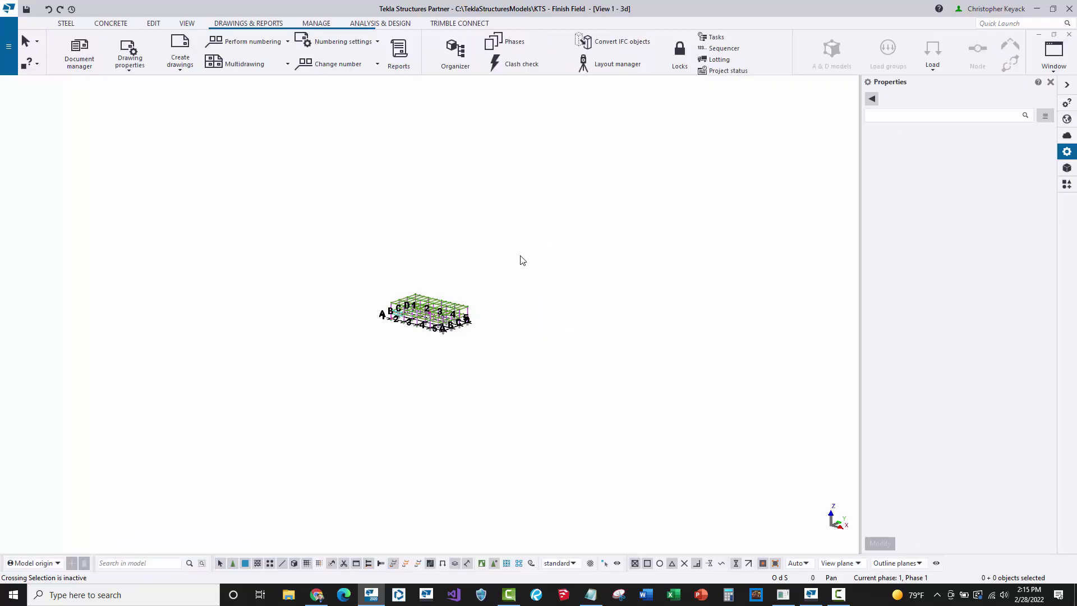
pyautogui.scroll(5, 372, 320)
pyautogui.scroll(6, 439, 303)
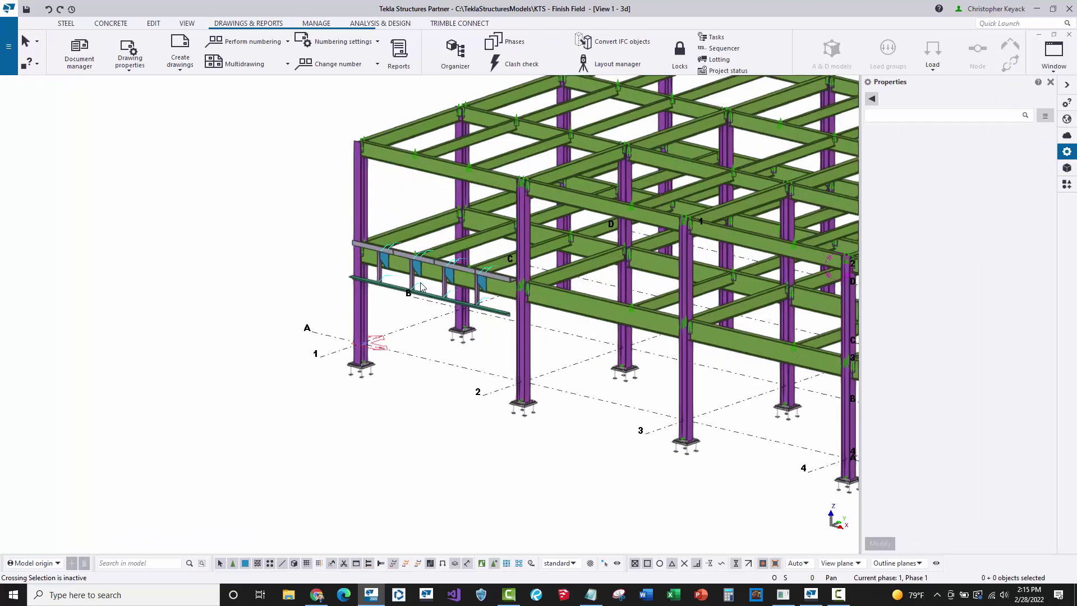
pyautogui.click(456, 261)
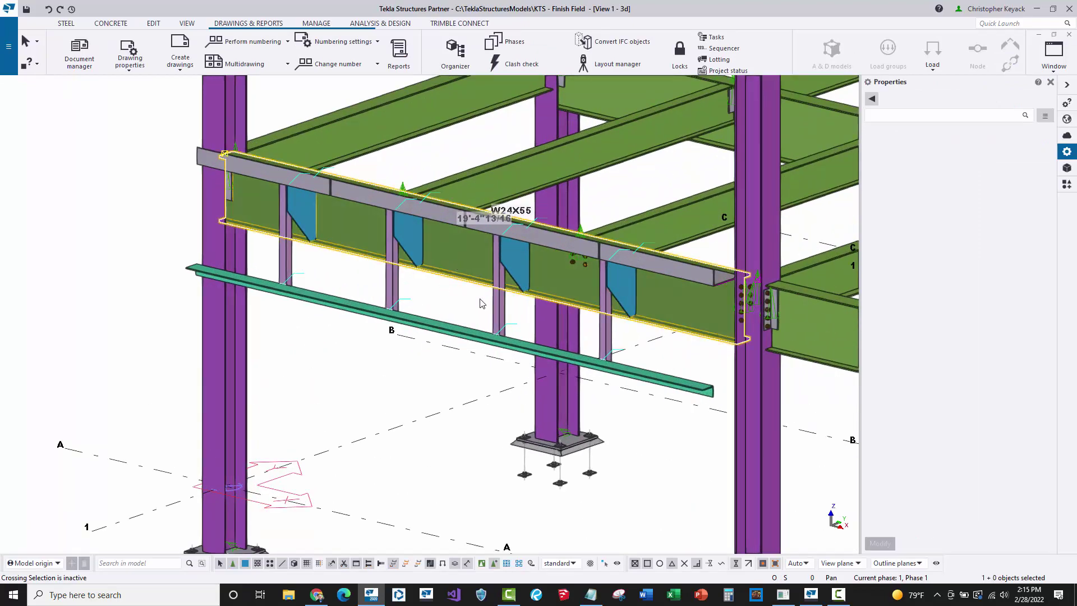
pyautogui.rightClick(458, 260)
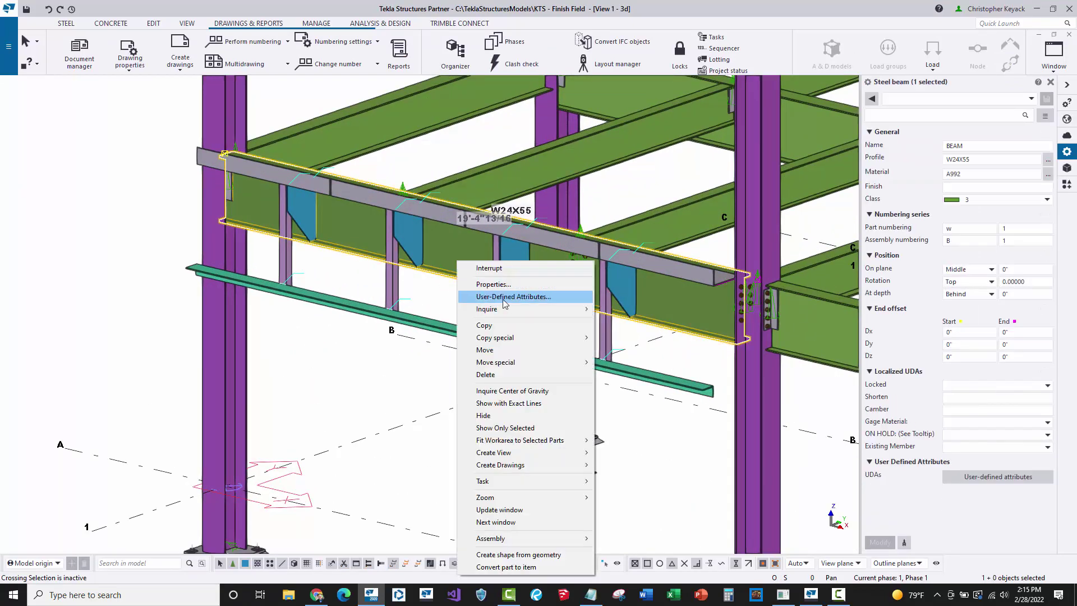
pyautogui.moveTo(509, 312)
pyautogui.click(626, 322)
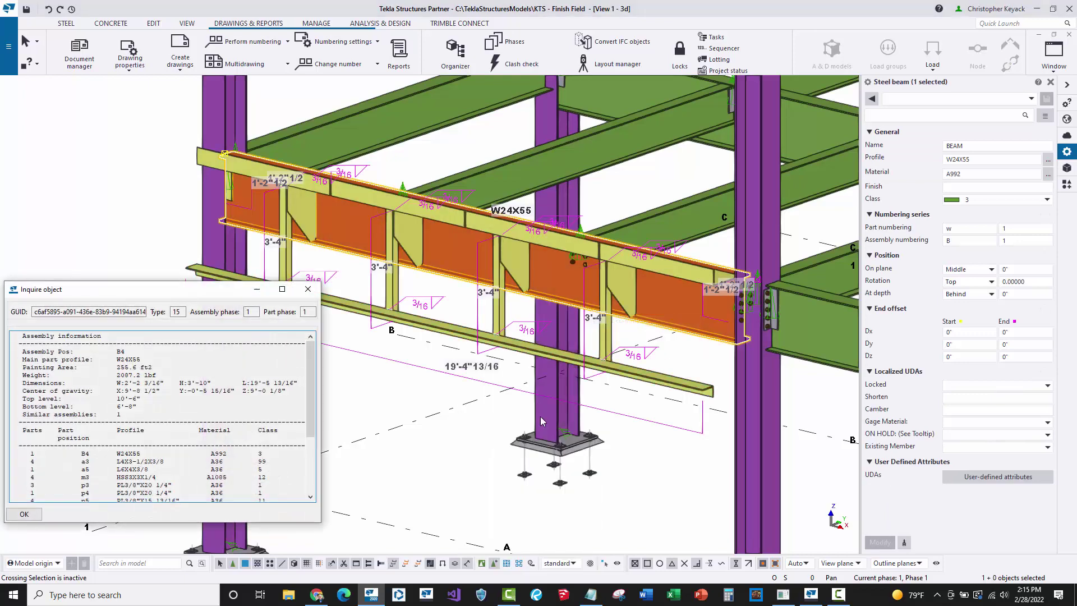
pyautogui.click(308, 289)
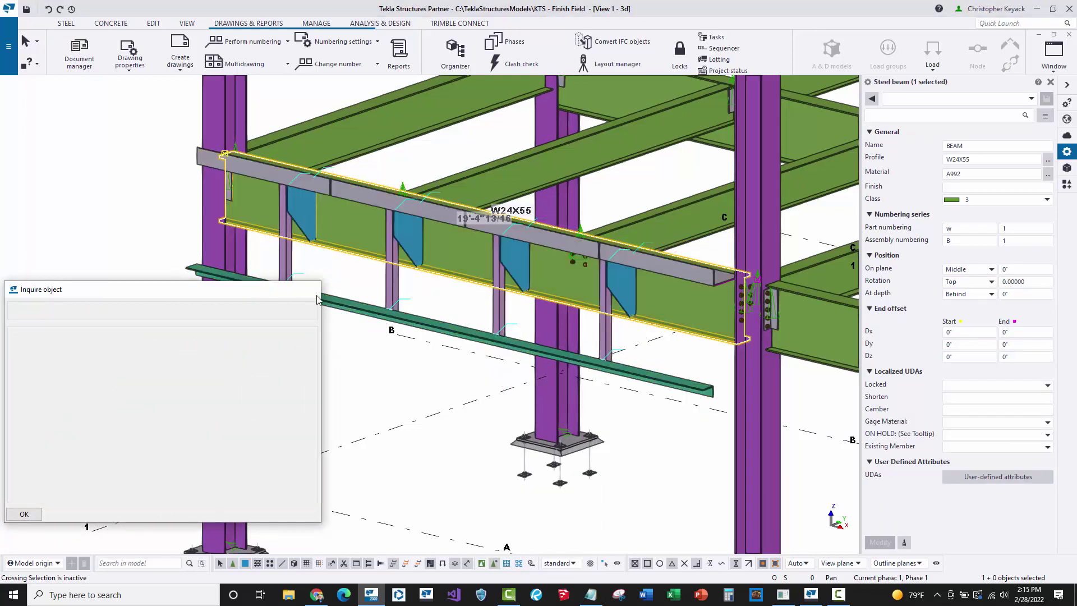
pyautogui.click(348, 312)
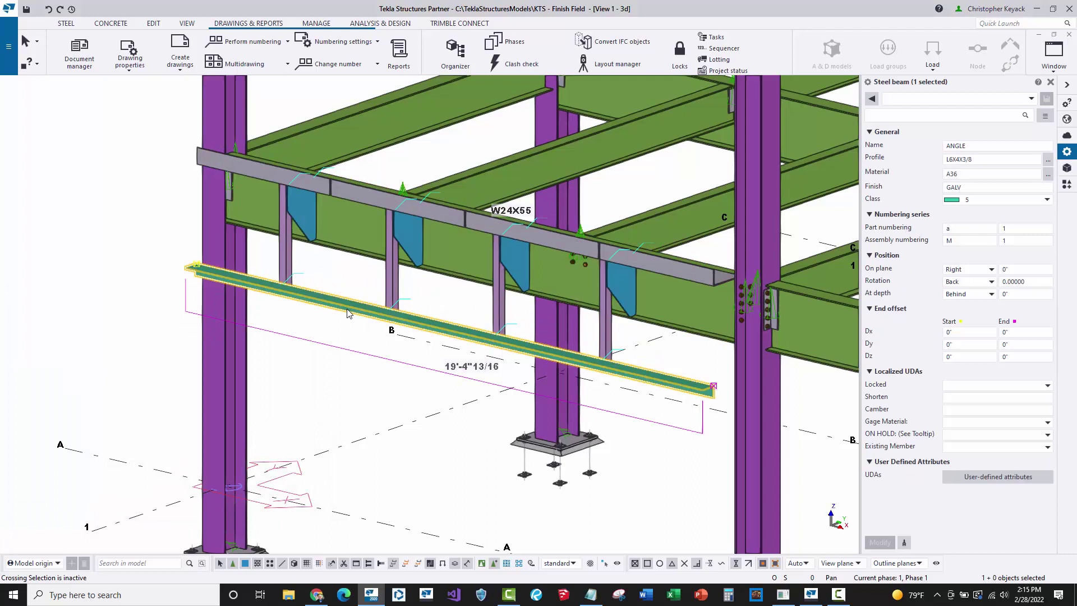
pyautogui.click(980, 188)
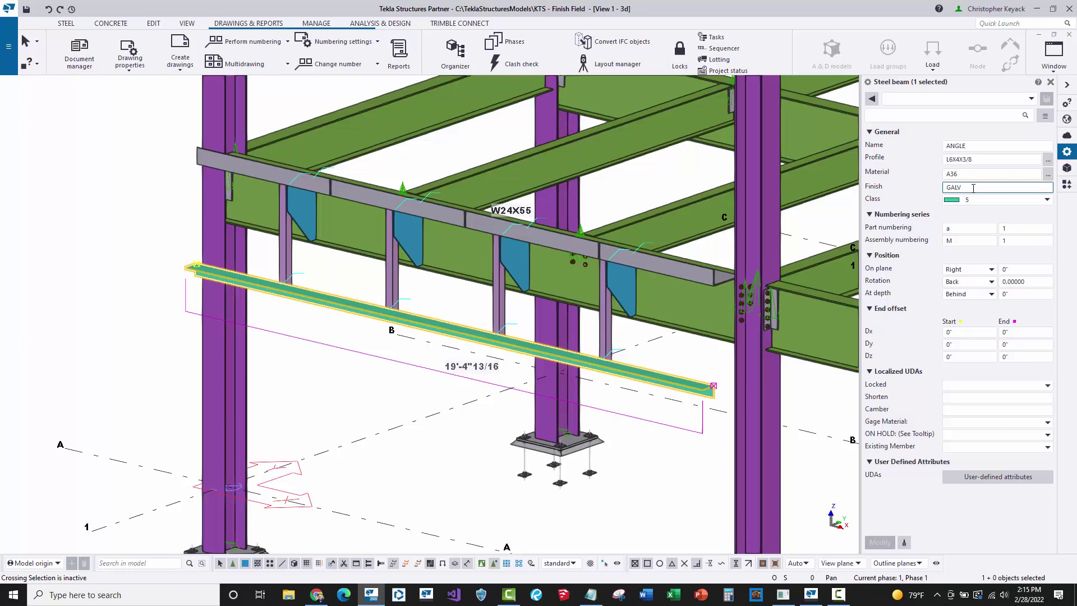
pyautogui.click(74, 238)
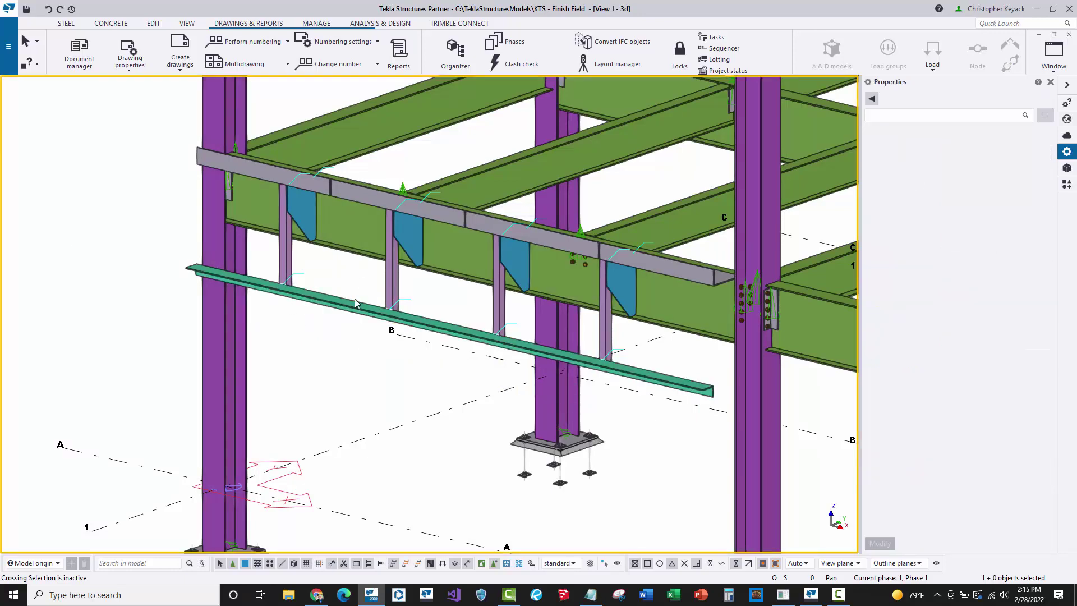
pyautogui.scroll(-2, 487, 267)
pyautogui.click(464, 265)
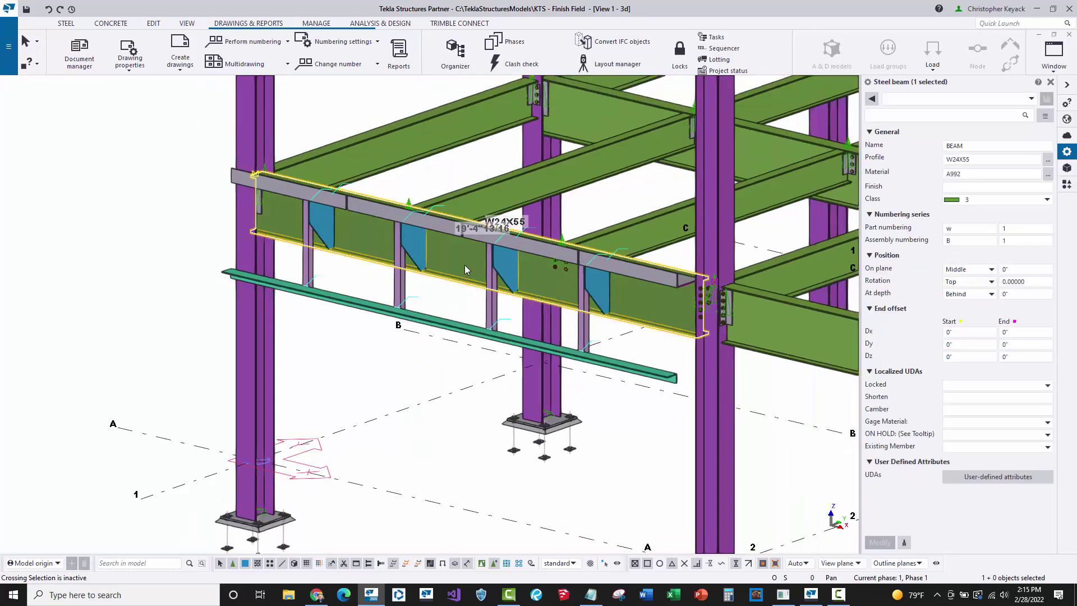
pyautogui.click(127, 258)
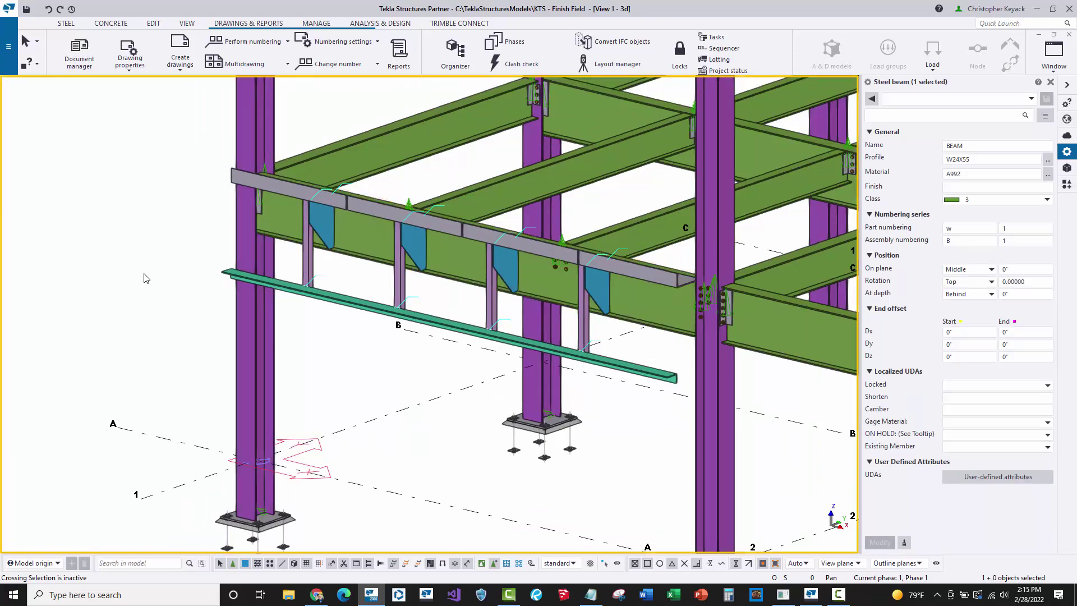
pyautogui.scroll(-2, 152, 324)
pyautogui.moveTo(151, 324); pyautogui.dragTo(144, 258, button='middle')
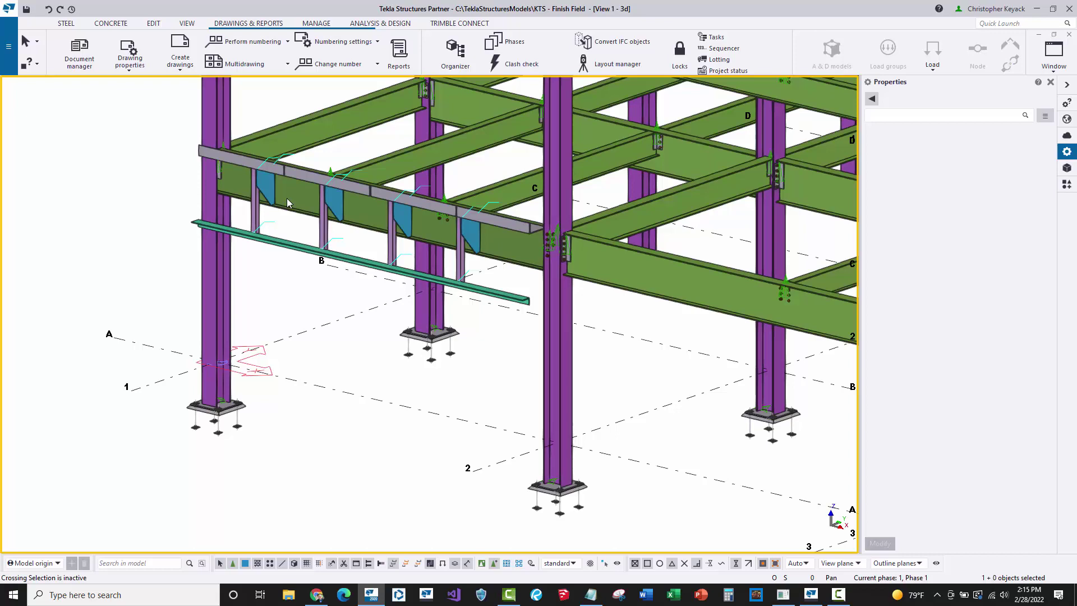
# Load the Color by Finish preset in the 3D view's object representation settings
pyautogui.doubleClick(125, 201)
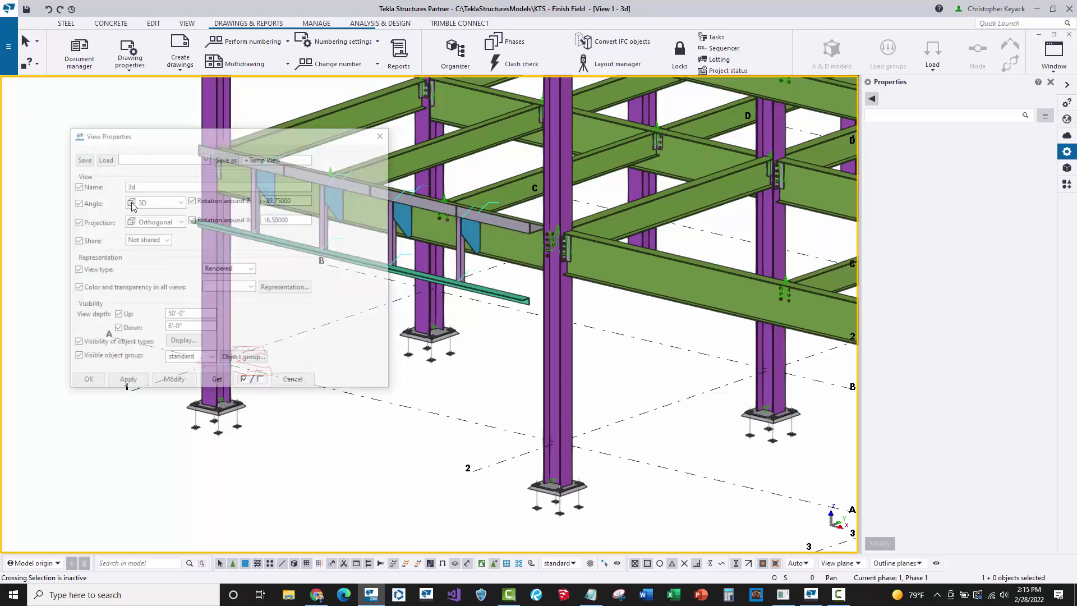
pyautogui.click(365, 253)
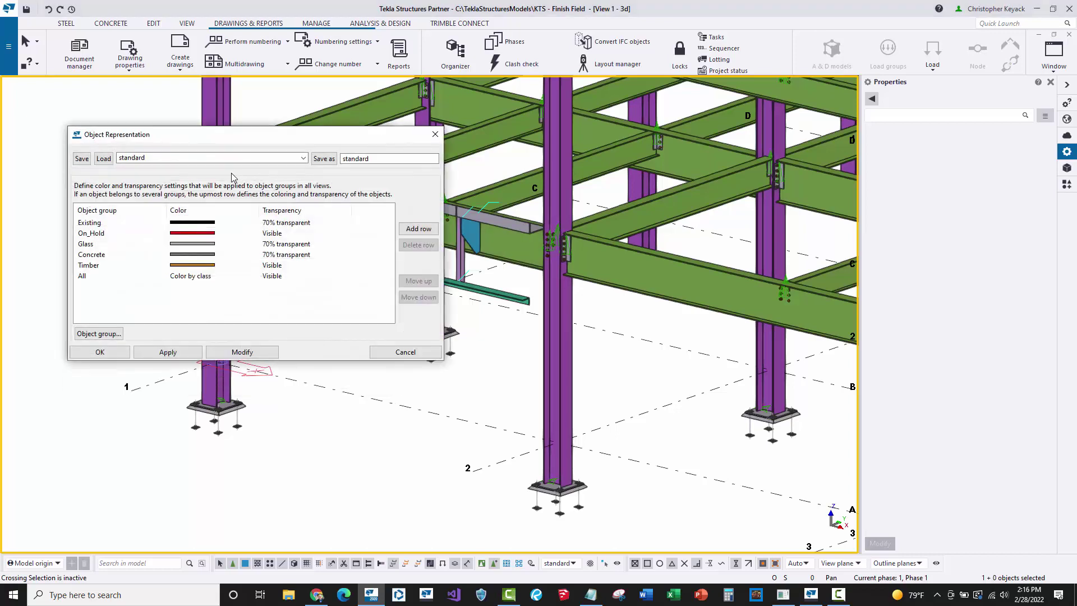
pyautogui.click(245, 159)
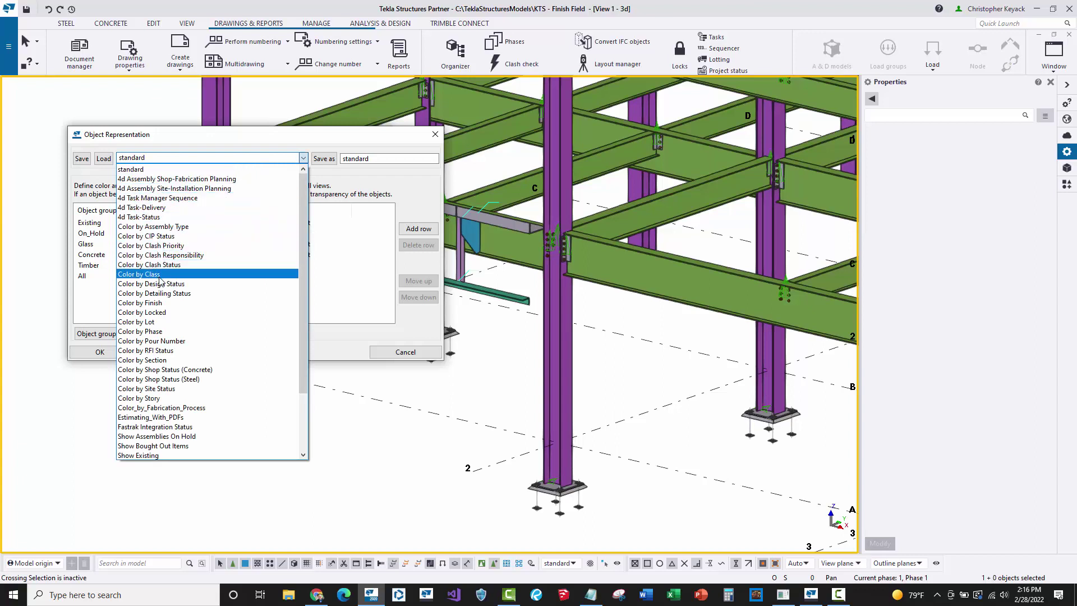
pyautogui.click(157, 303)
pyautogui.click(105, 159)
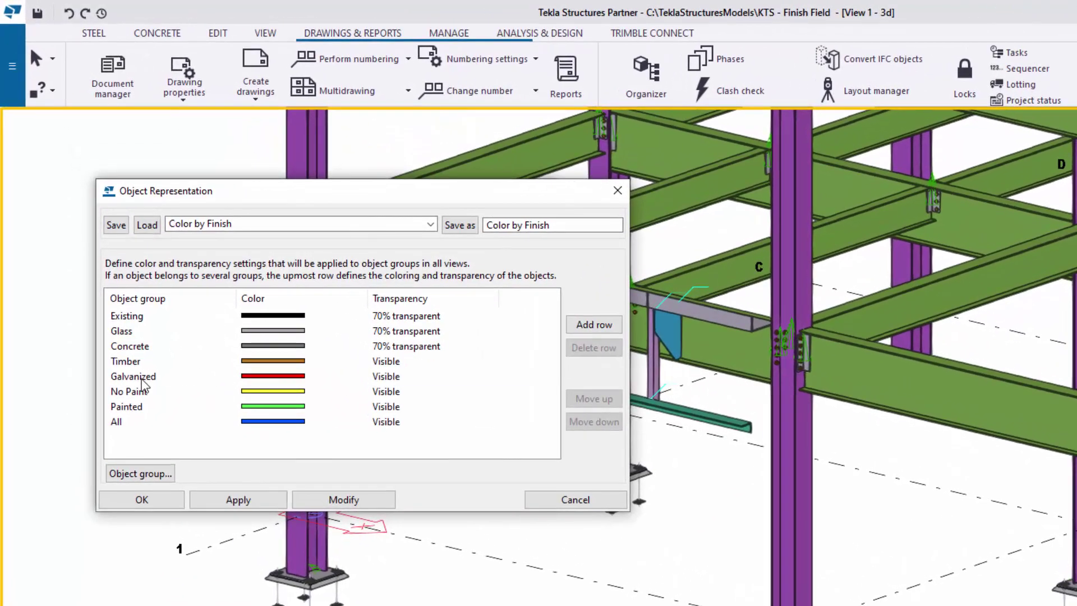
# Review the Galvanized object group's filter, then apply the finish colouring to the model
pyautogui.click(142, 380)
pyautogui.click(140, 474)
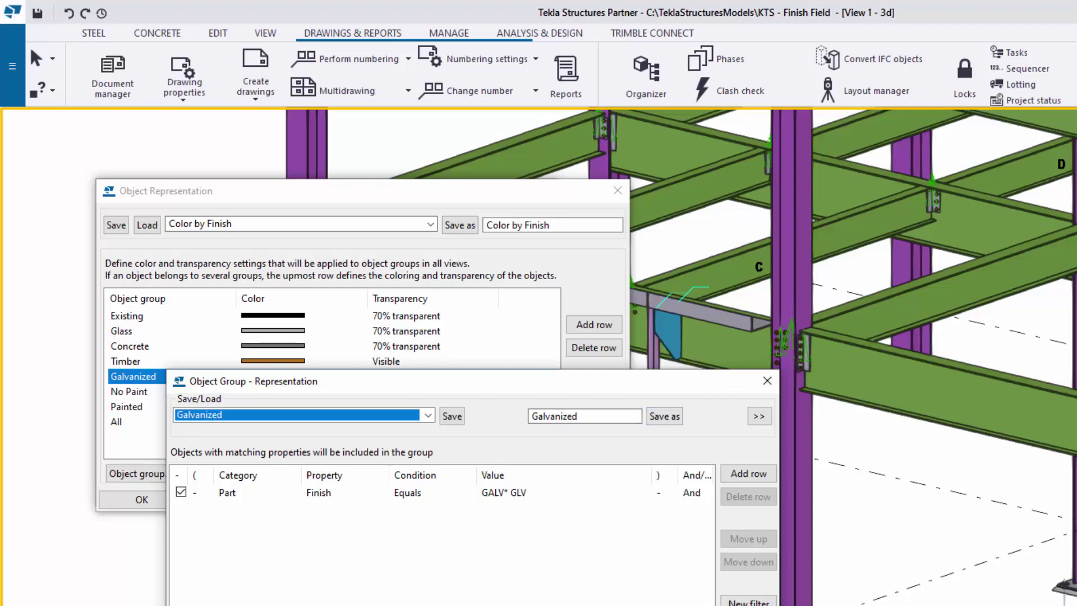
pyautogui.click(767, 381)
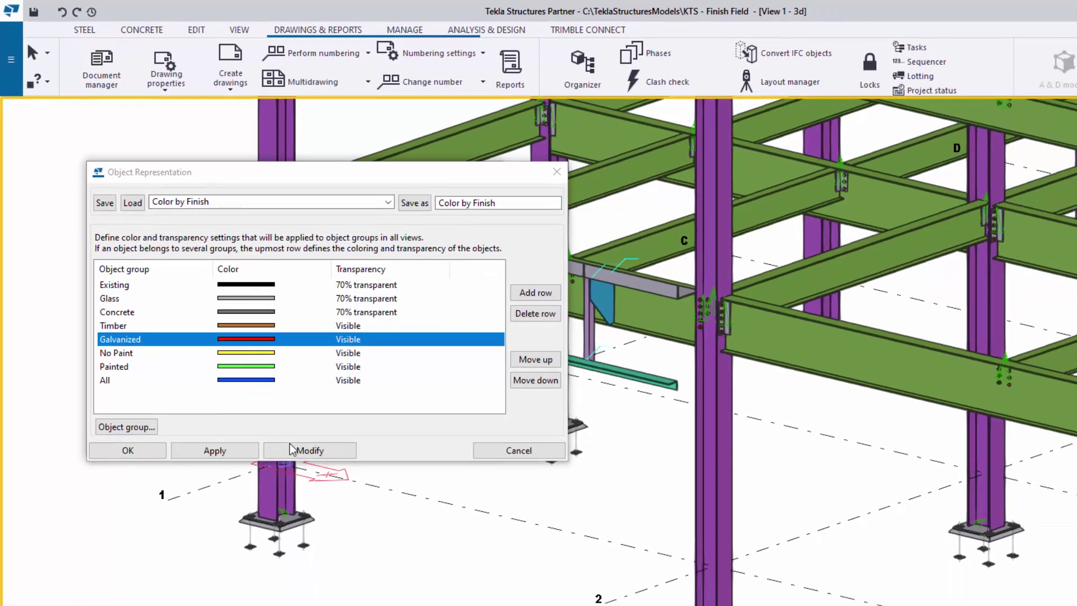
pyautogui.click(344, 499)
# Close the representation and view settings, then zoom around the red galvanized angle
pyautogui.click(82, 354)
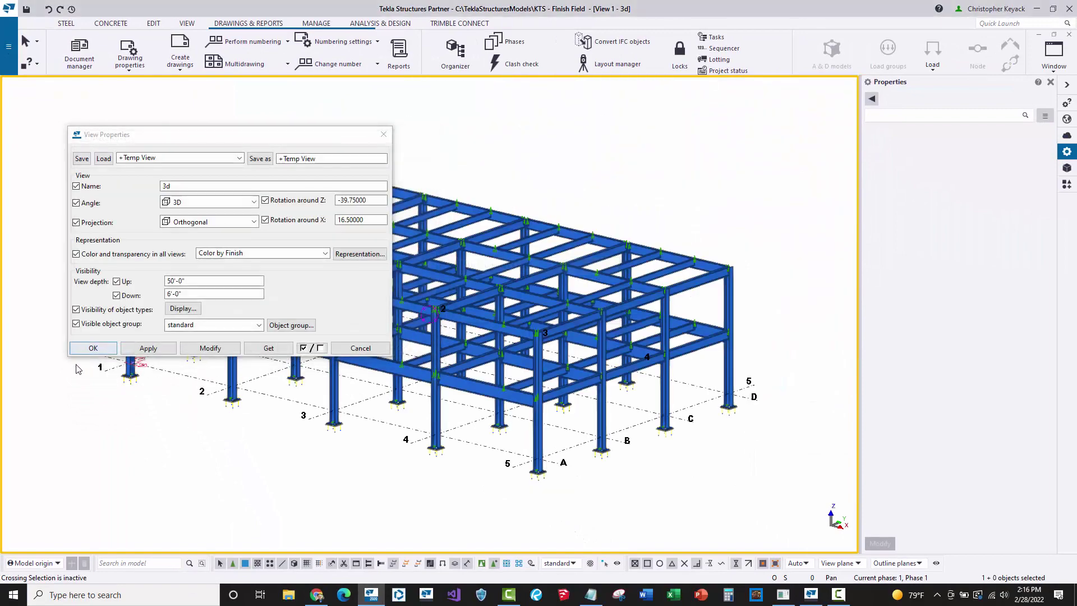
pyautogui.click(82, 352)
pyautogui.scroll(5, 77, 357)
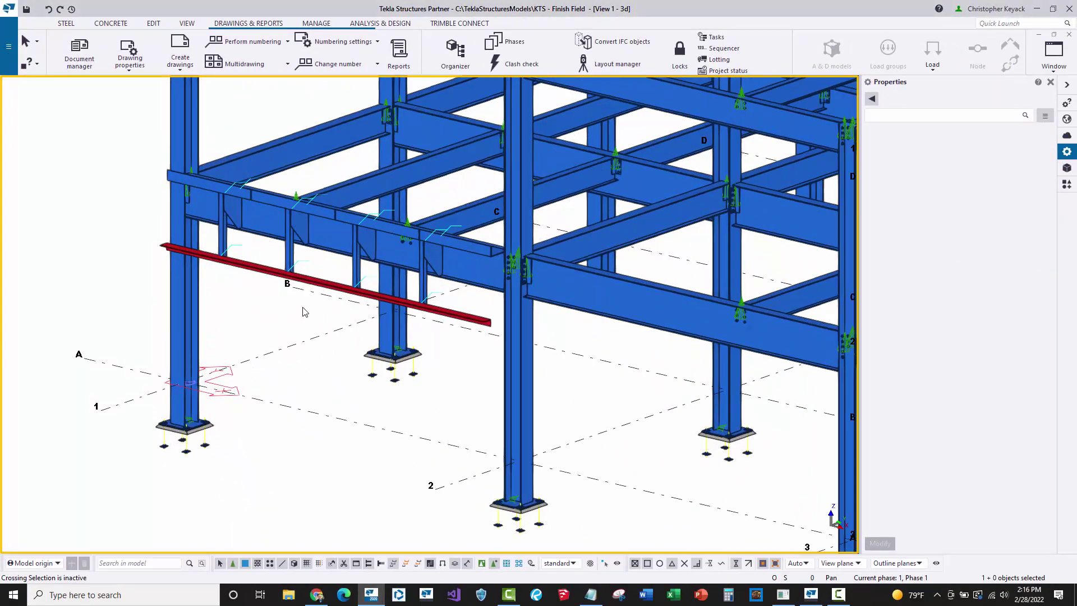
pyautogui.moveTo(305, 293); pyautogui.dragTo(307, 290, button='middle')
pyautogui.scroll(4, 528, 477)
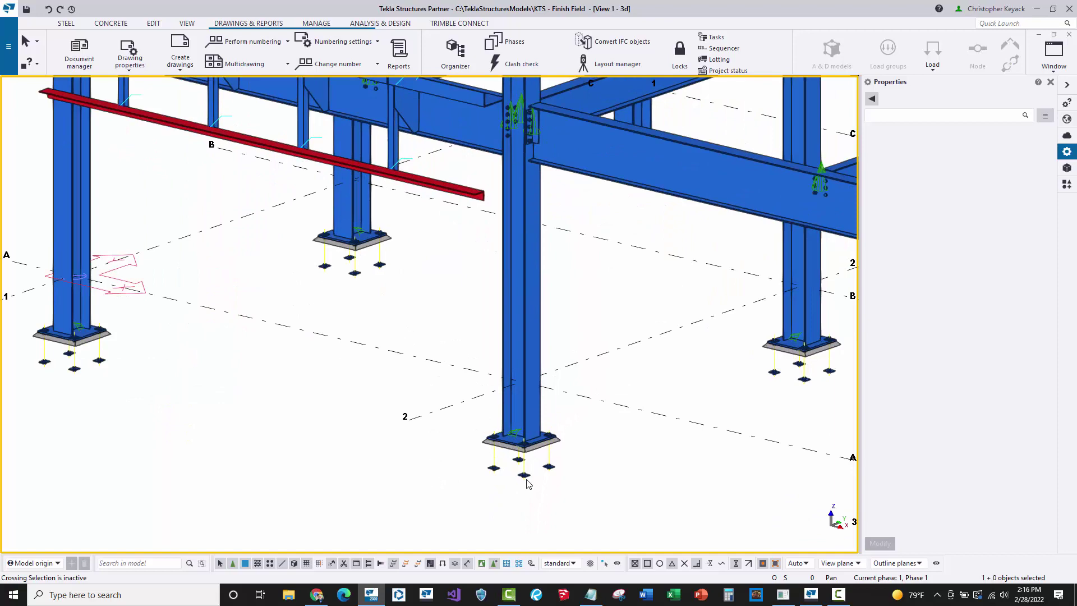
pyautogui.scroll(2, 492, 474)
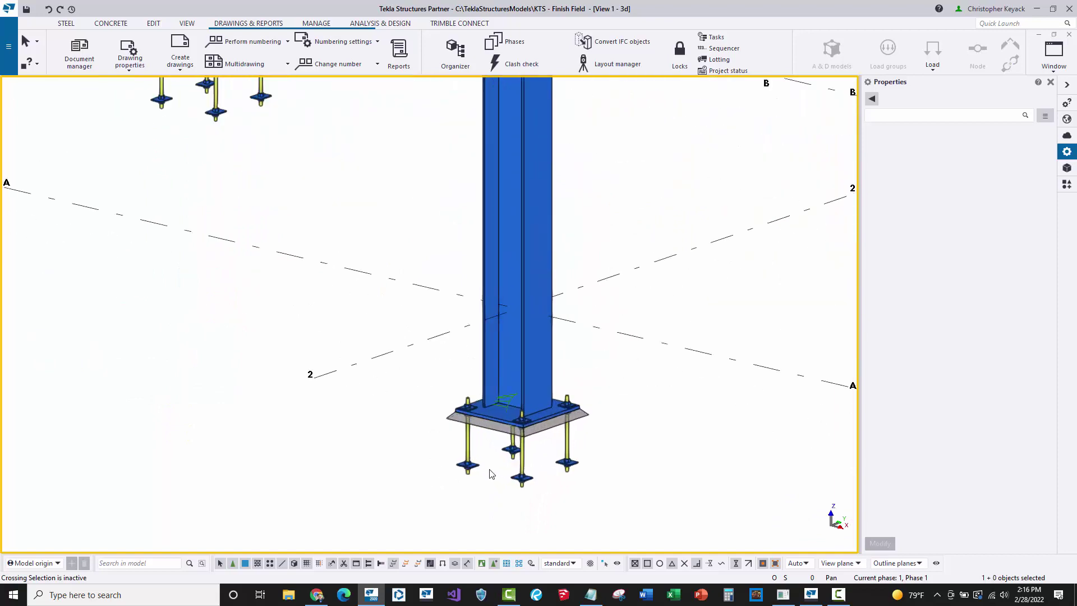
pyautogui.scroll(-2, 420, 441)
pyautogui.scroll(-5, 349, 402)
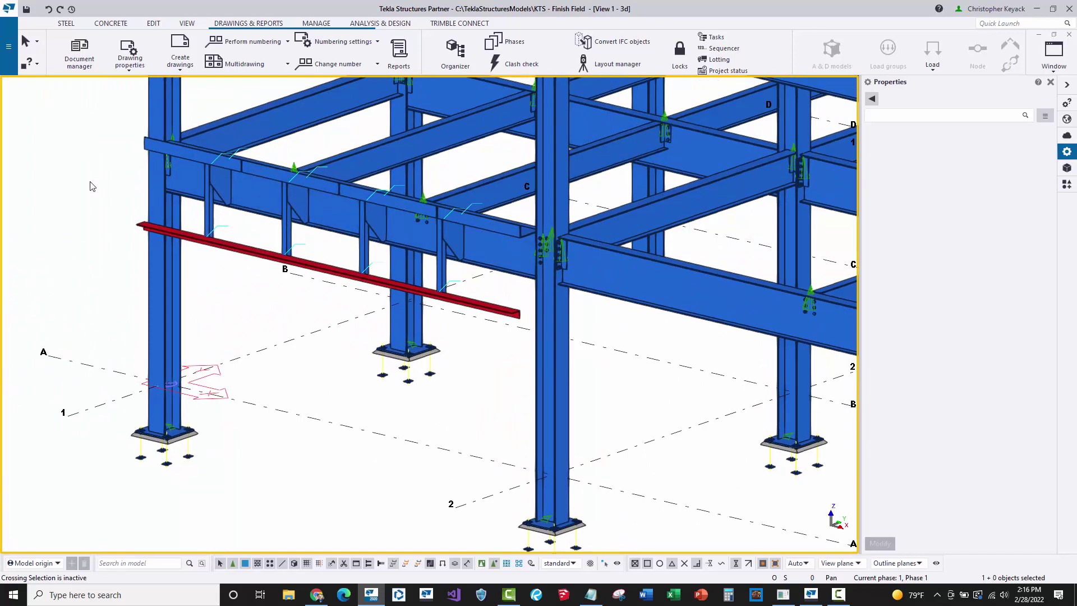
pyautogui.moveTo(93, 187); pyautogui.dragTo(77, 209, button='middle')
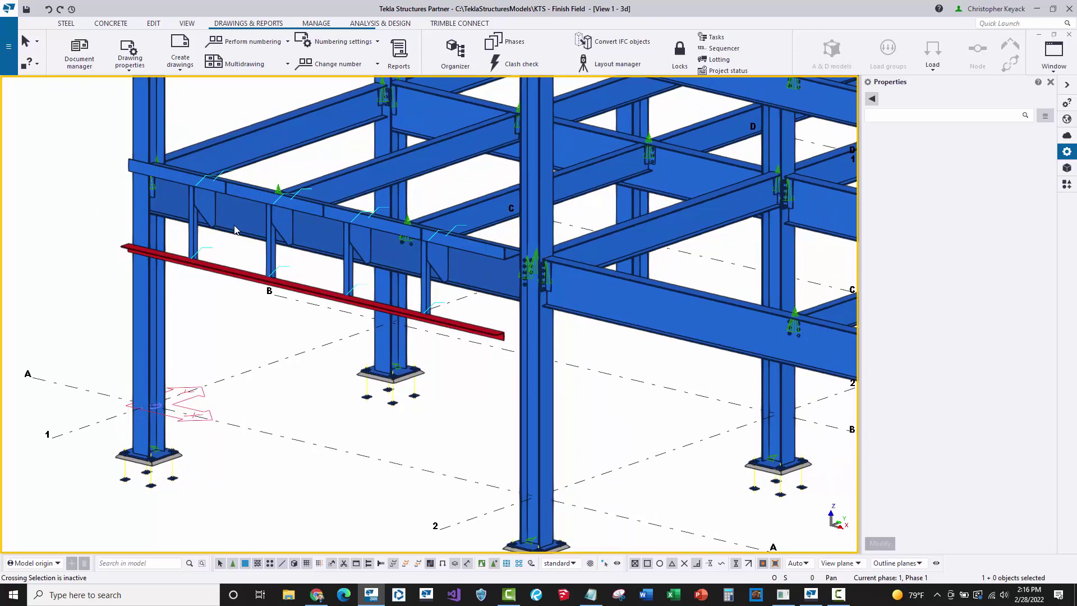
pyautogui.click(8, 46)
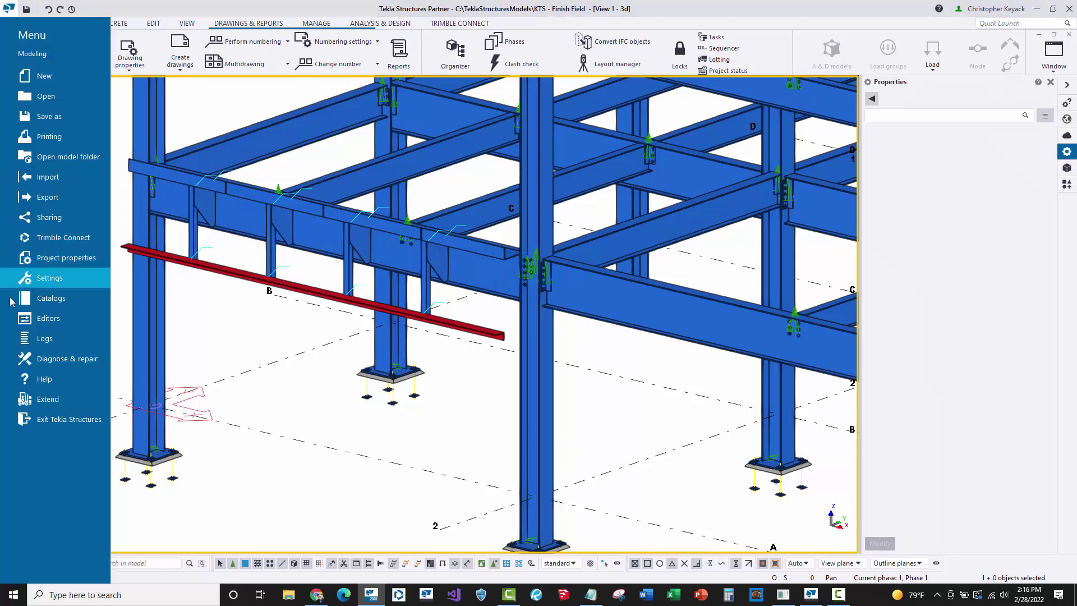
pyautogui.click(63, 262)
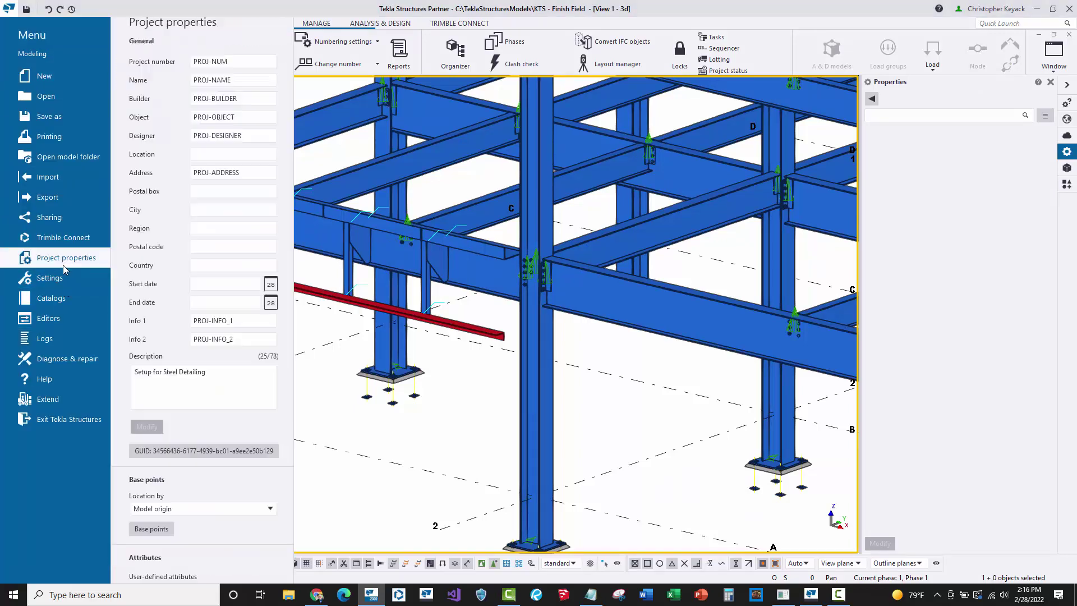
pyautogui.click(162, 576)
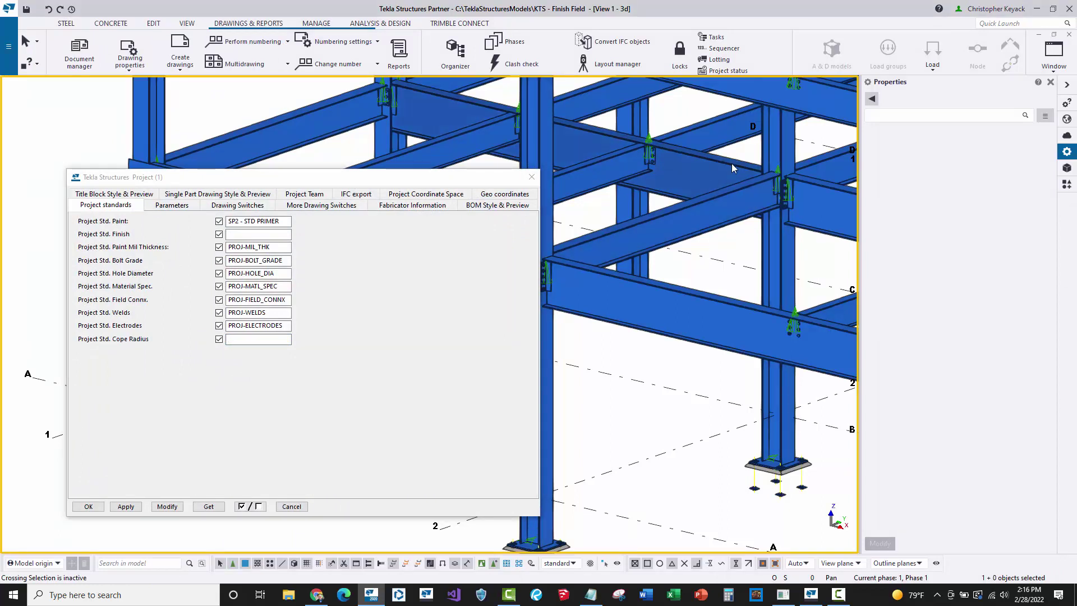
pyautogui.click(284, 221)
pyautogui.moveTo(284, 222); pyautogui.dragTo(227, 222)
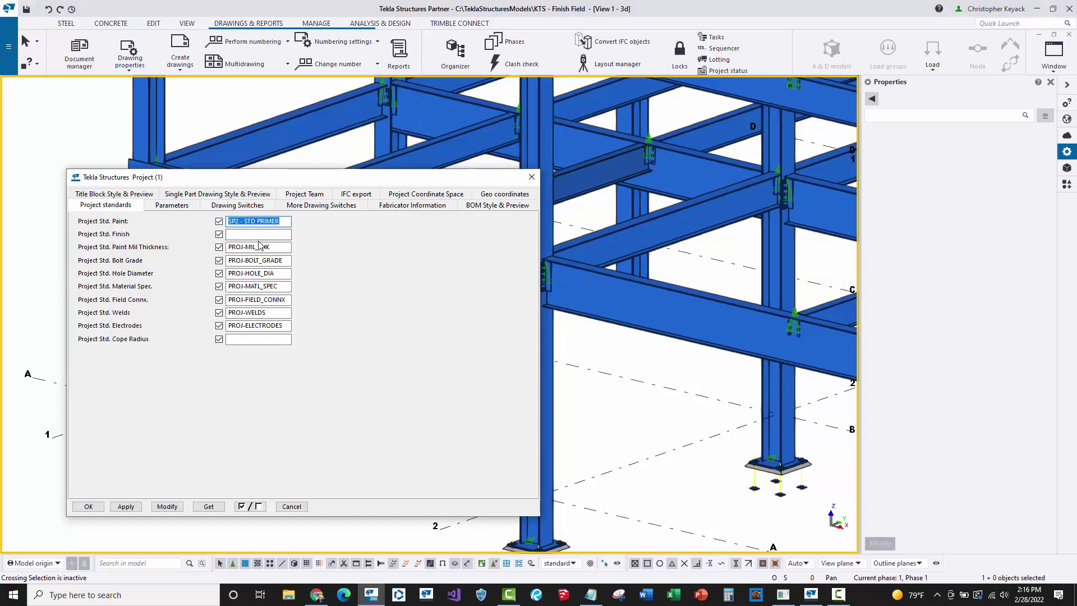
pyautogui.click(532, 177)
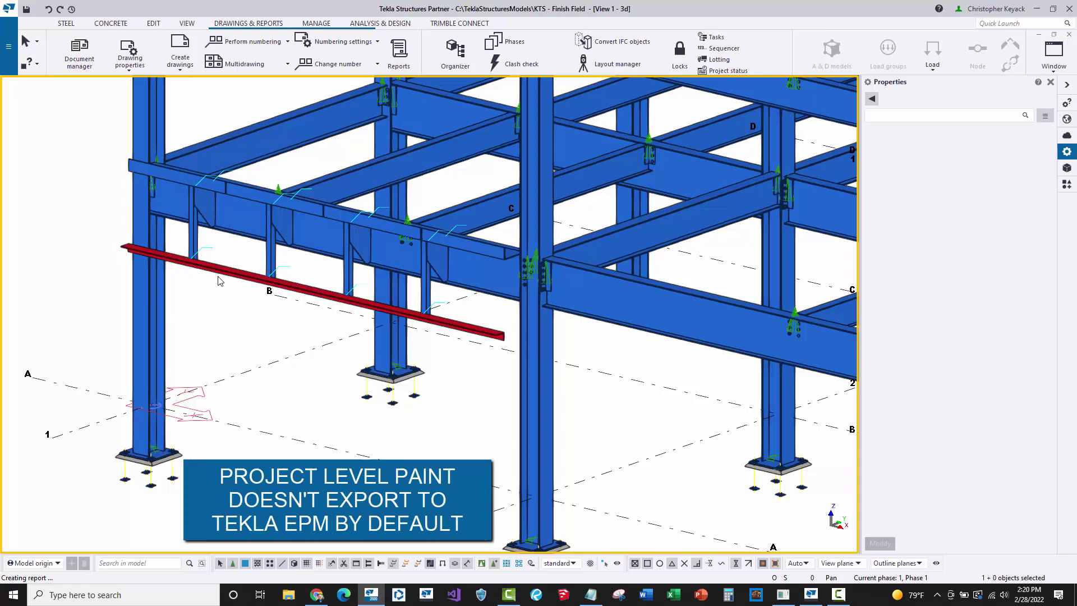
# Generate the 450 TeklaEPM_Part_v4 report for the selected girder assembly and angle, overwriting the file
pyautogui.click(239, 241)
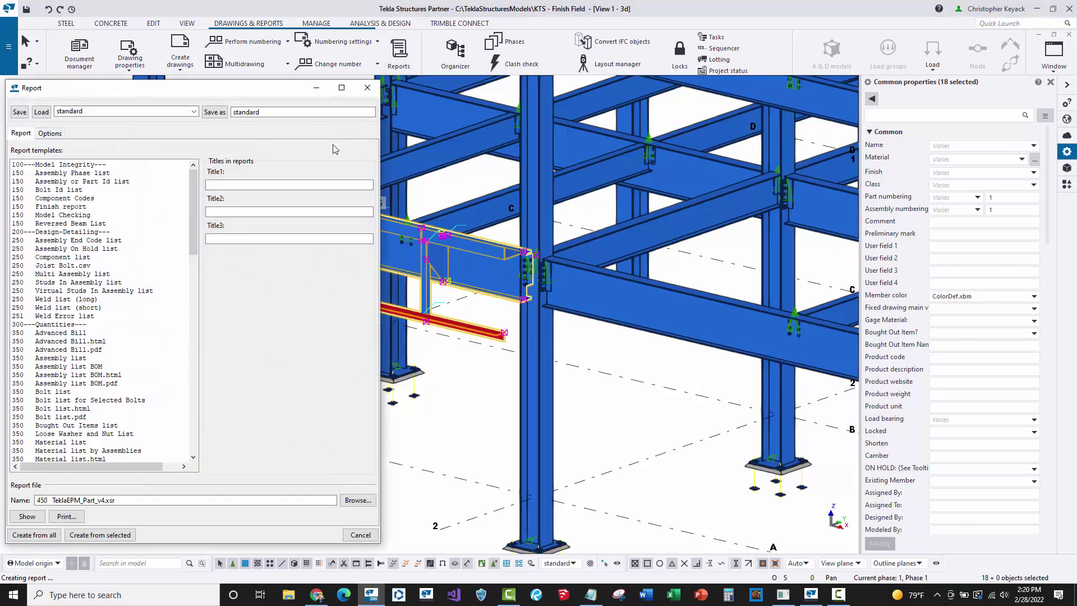
pyautogui.moveTo(196, 190); pyautogui.dragTo(194, 324)
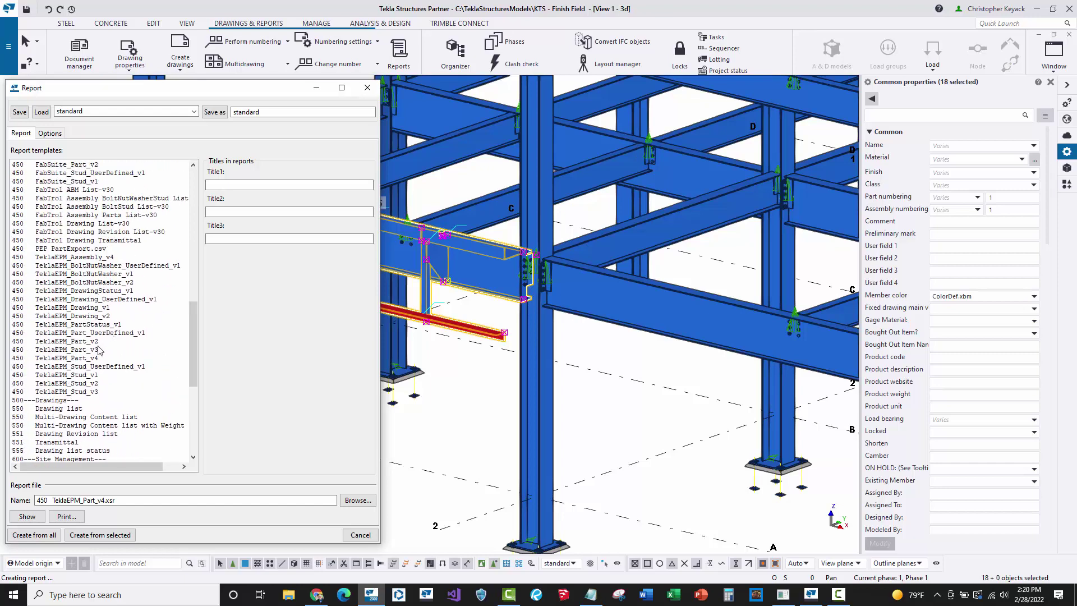
pyautogui.click(87, 360)
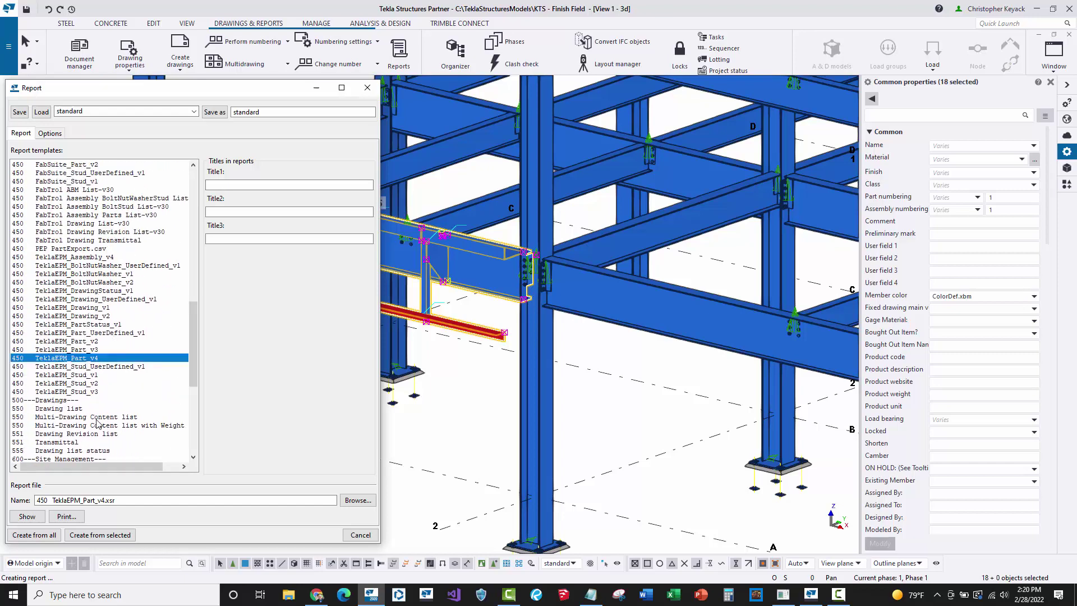
pyautogui.click(101, 535)
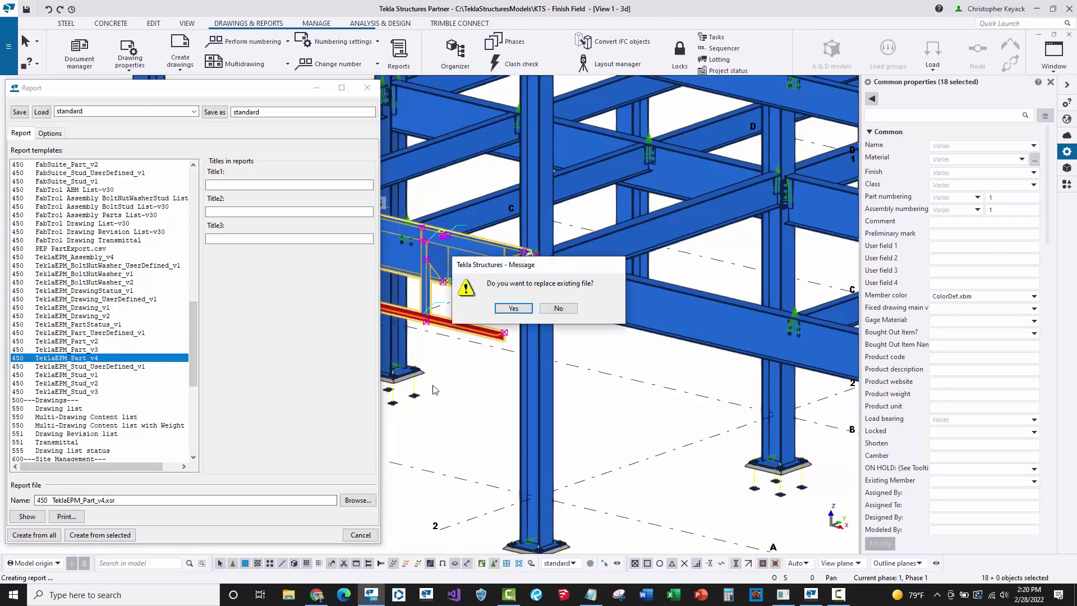
pyautogui.click(512, 308)
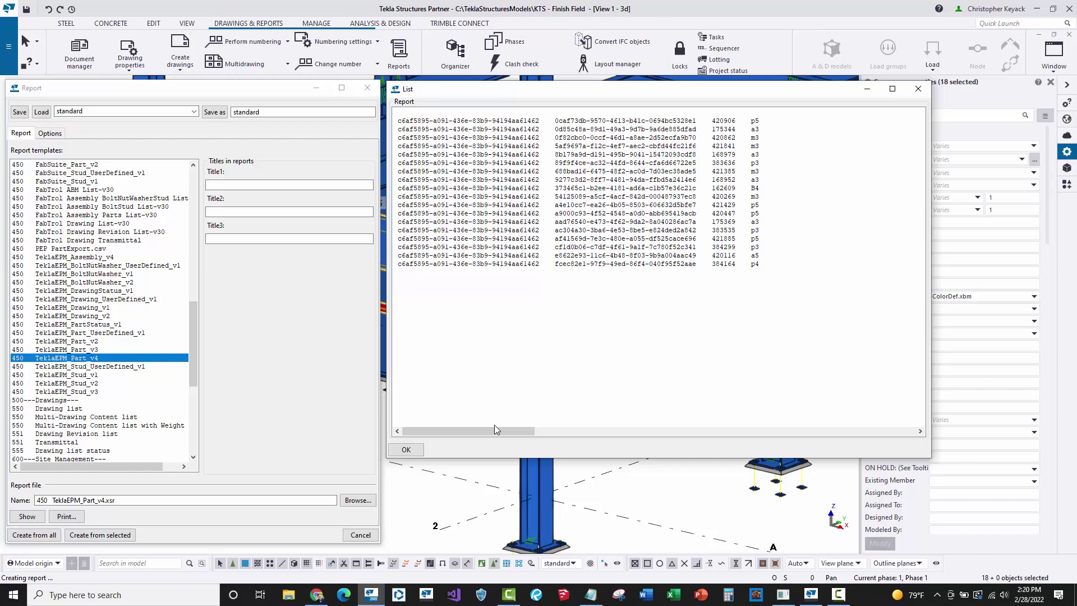
# Scroll the report to the finish column, locate the GALV entry, and close the list
pyautogui.moveTo(492, 431); pyautogui.dragTo(823, 418)
pyautogui.click(715, 256)
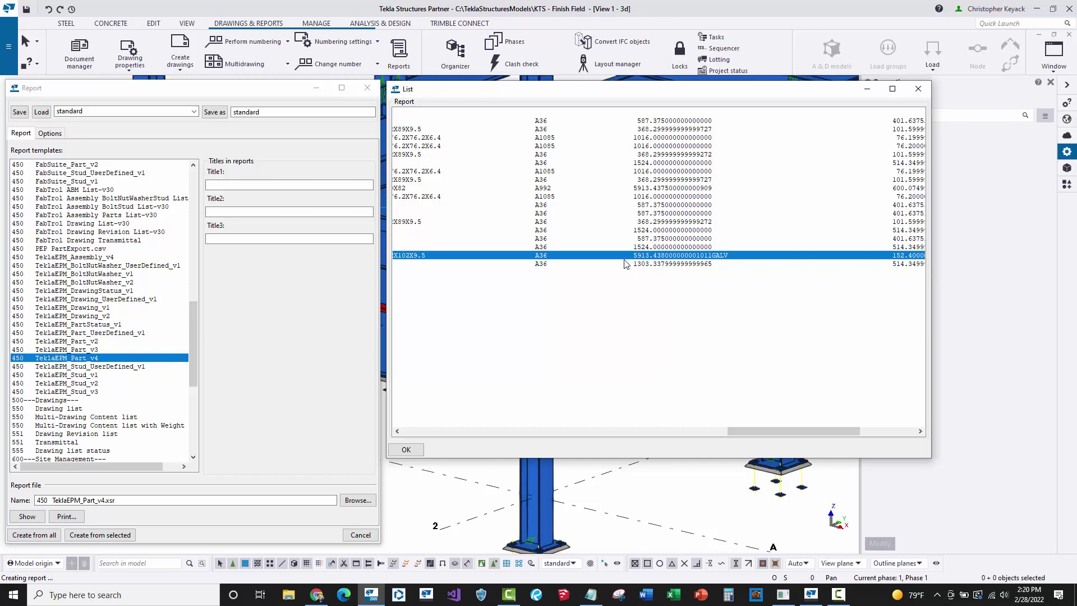
pyautogui.click(398, 452)
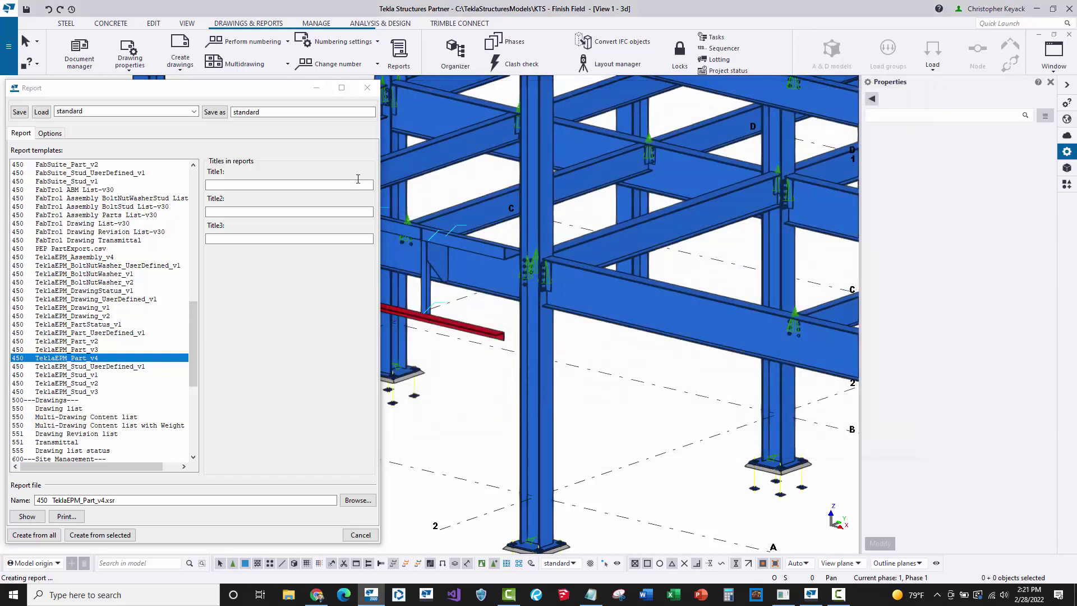
# Set the long W24X55 beam's Finish to SP2 STD PRIMER and reselect it to verify
pyautogui.click(367, 88)
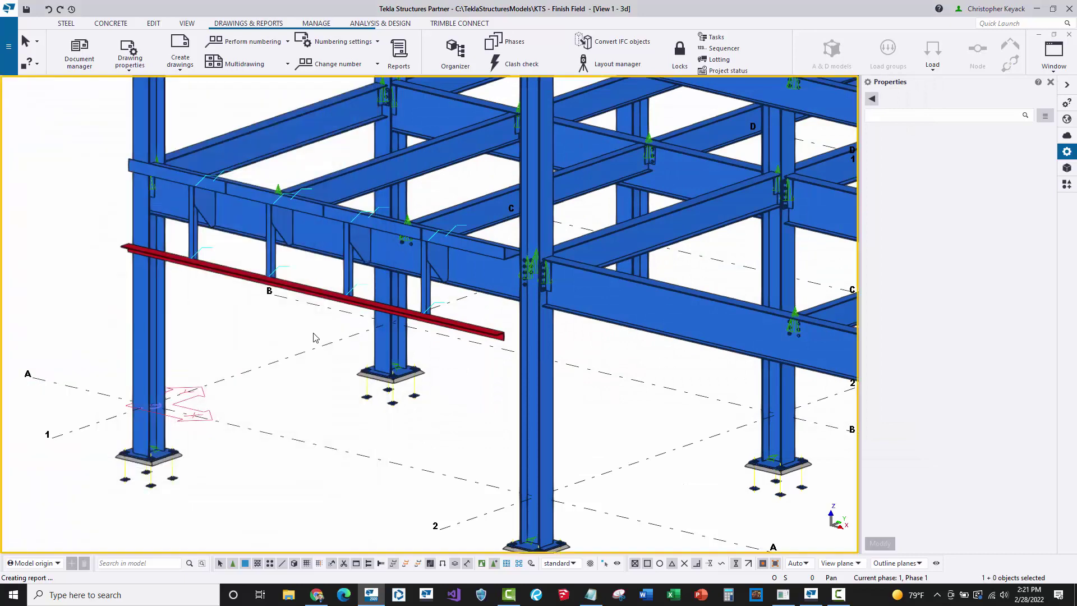
pyautogui.click(307, 249)
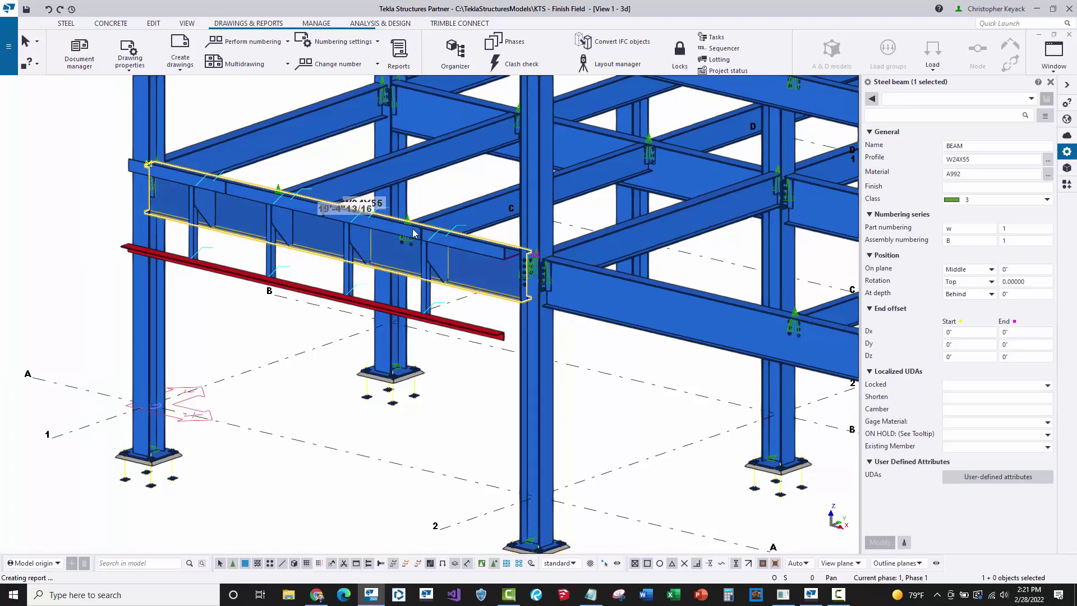
pyautogui.click(965, 188)
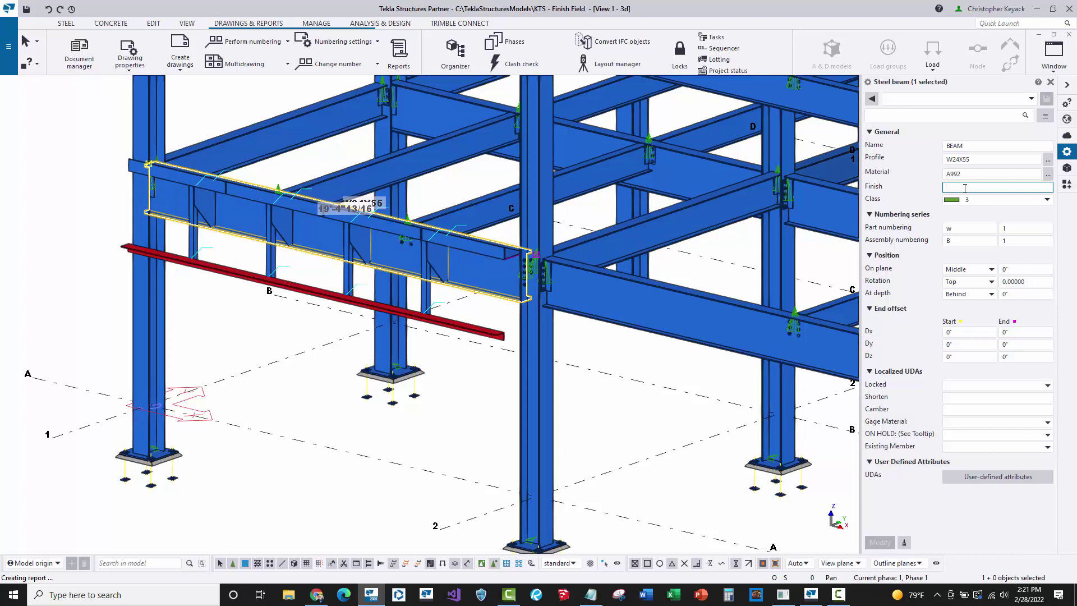
pyautogui.write('SP2 STD PRIMER')
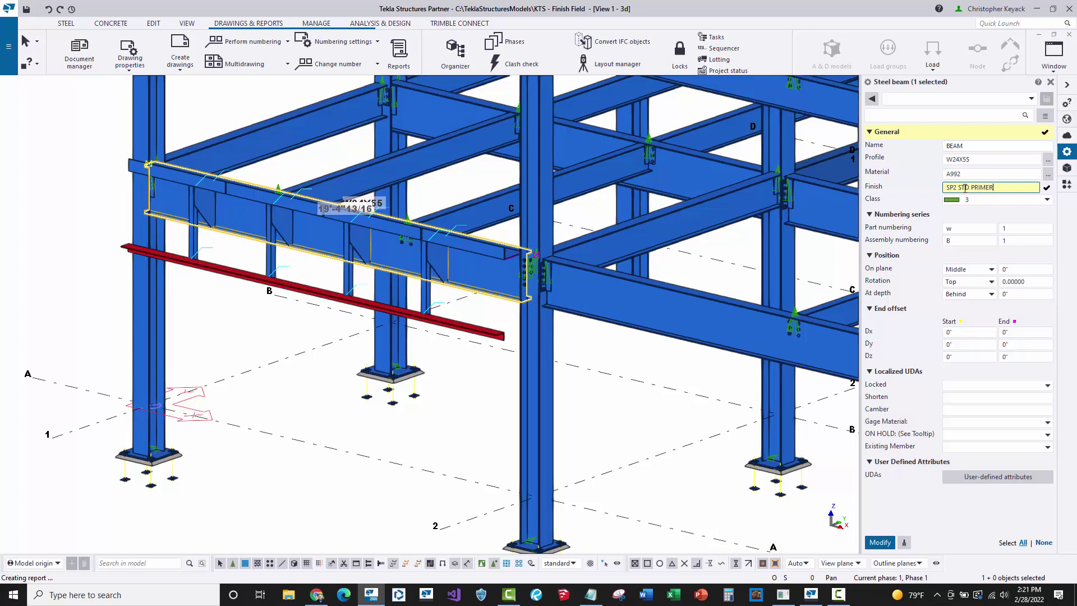
pyautogui.press('Return')
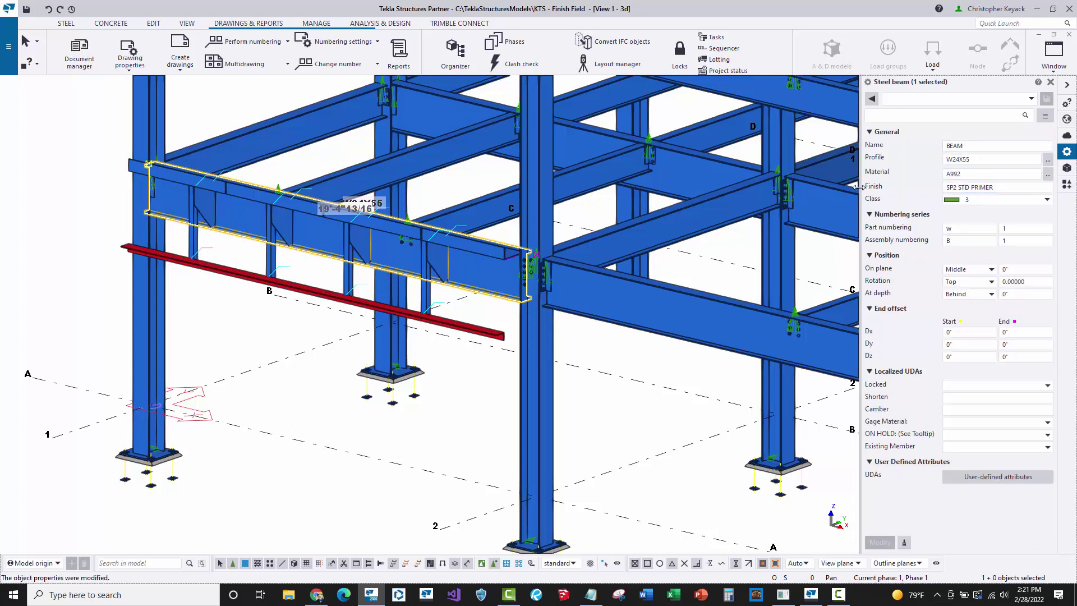
pyautogui.click(265, 383)
pyautogui.click(312, 256)
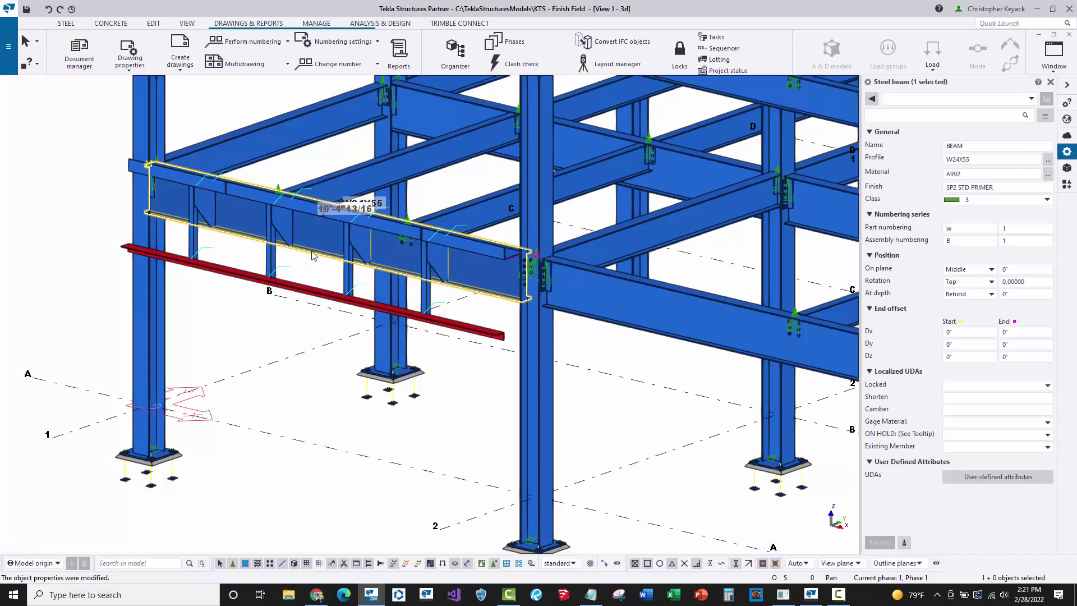
# Replace the W24X55 beam's finish with PNT and reselect the now-green beam
pyautogui.click(953, 187)
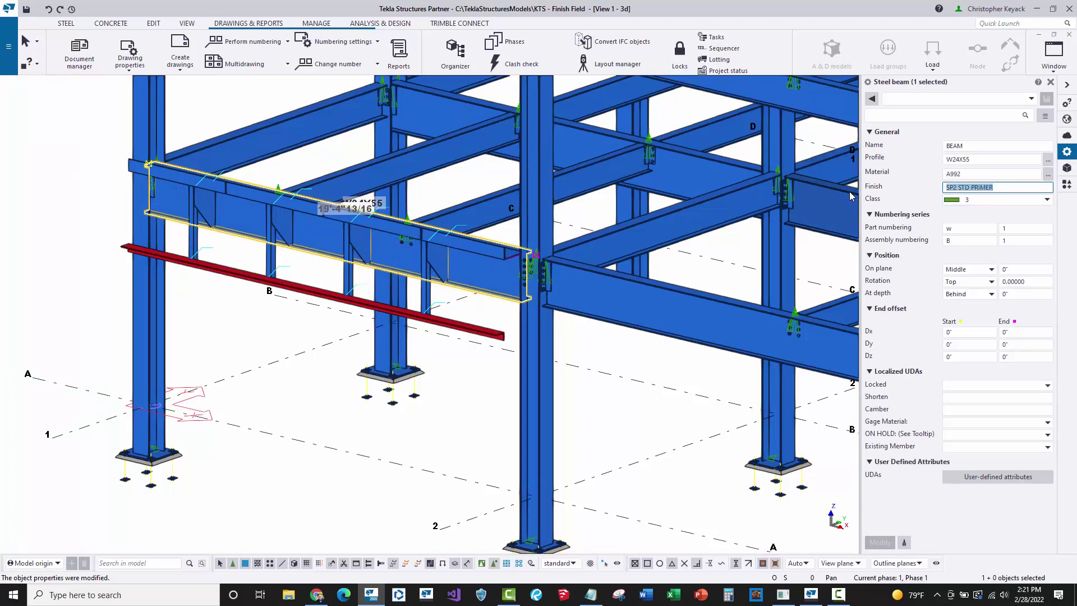
pyautogui.write('PNT')
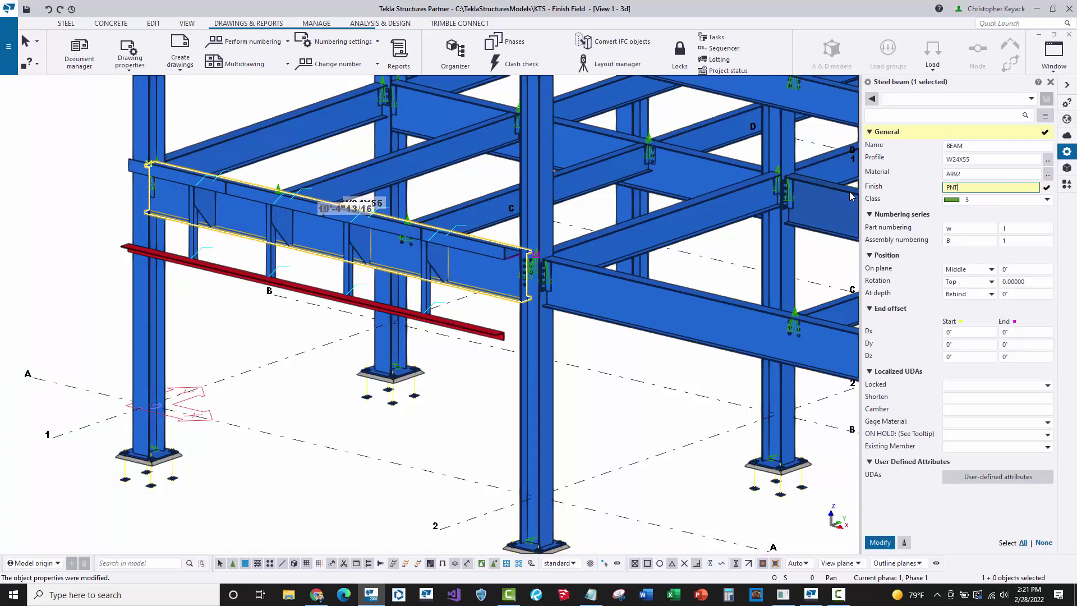
pyautogui.press('Return')
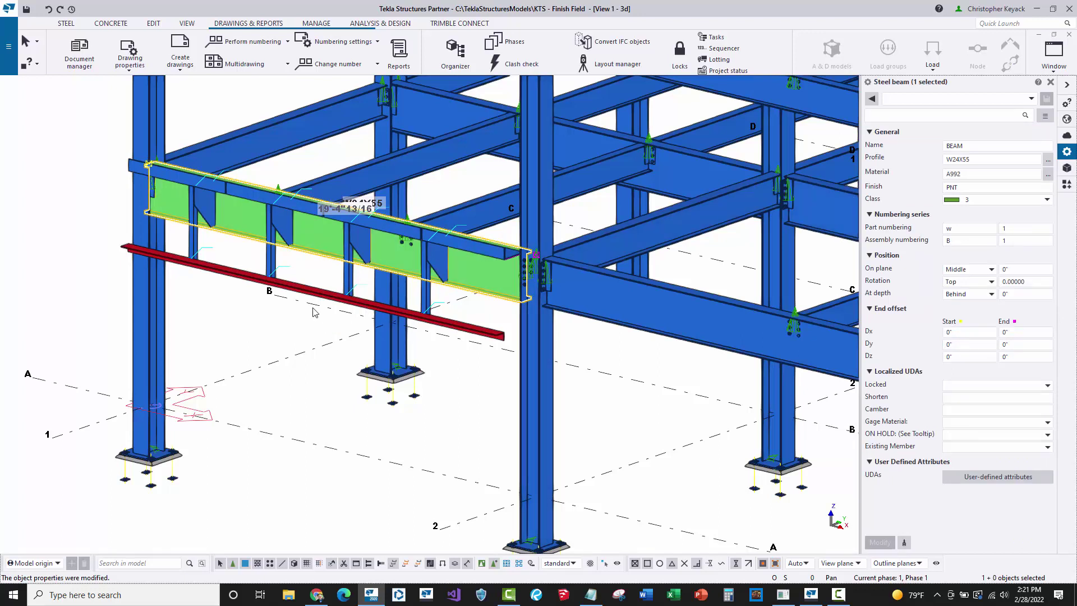
pyautogui.click(247, 334)
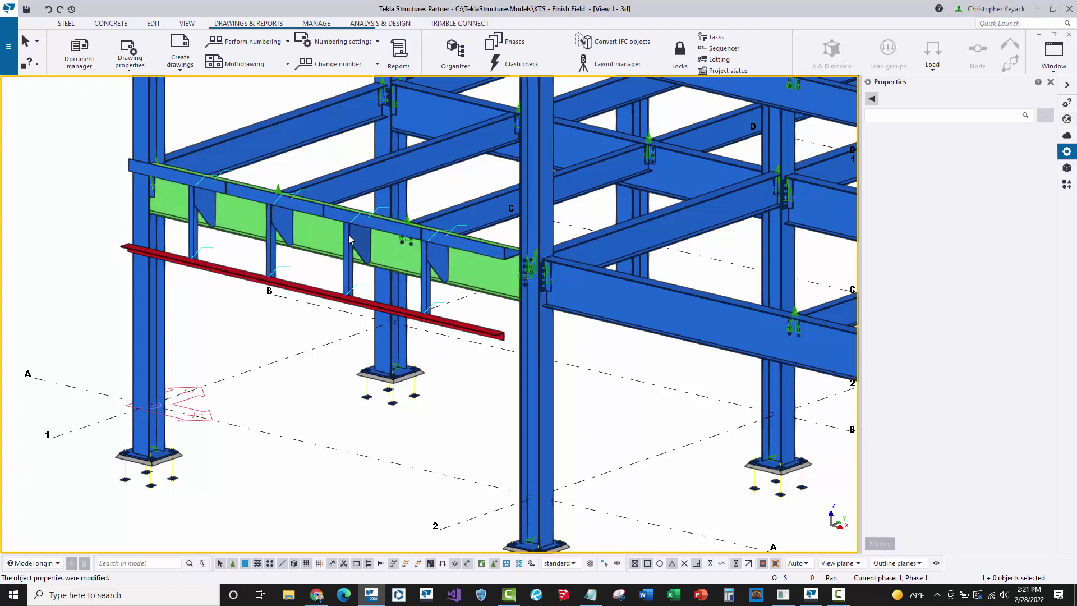
pyautogui.click(315, 245)
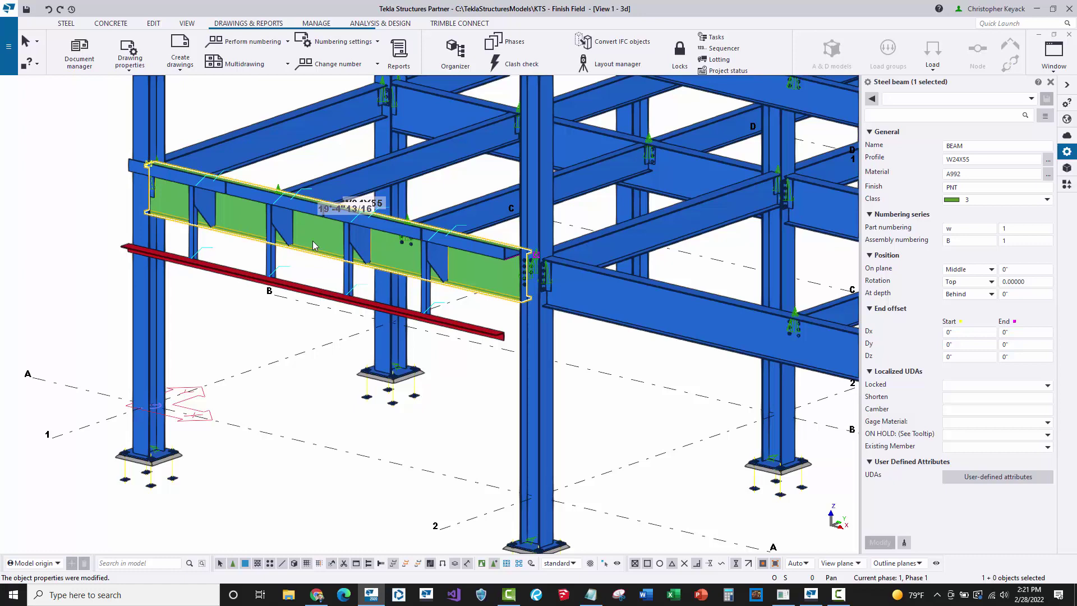
# Open the BEAM assembly drawing, performing numbering for the modified parts
pyautogui.click(79, 52)
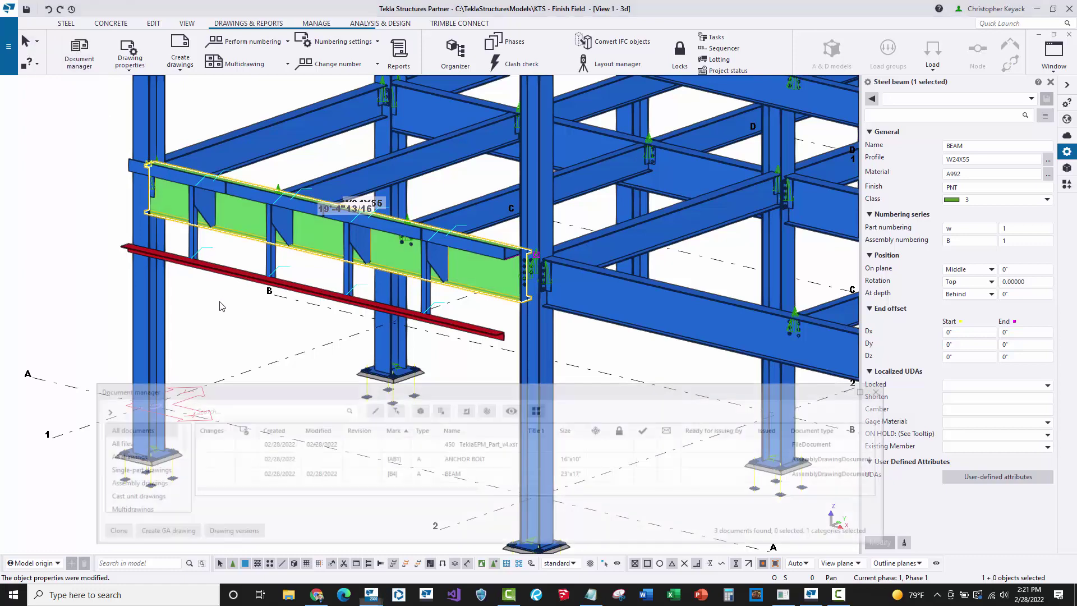
pyautogui.doubleClick(418, 474)
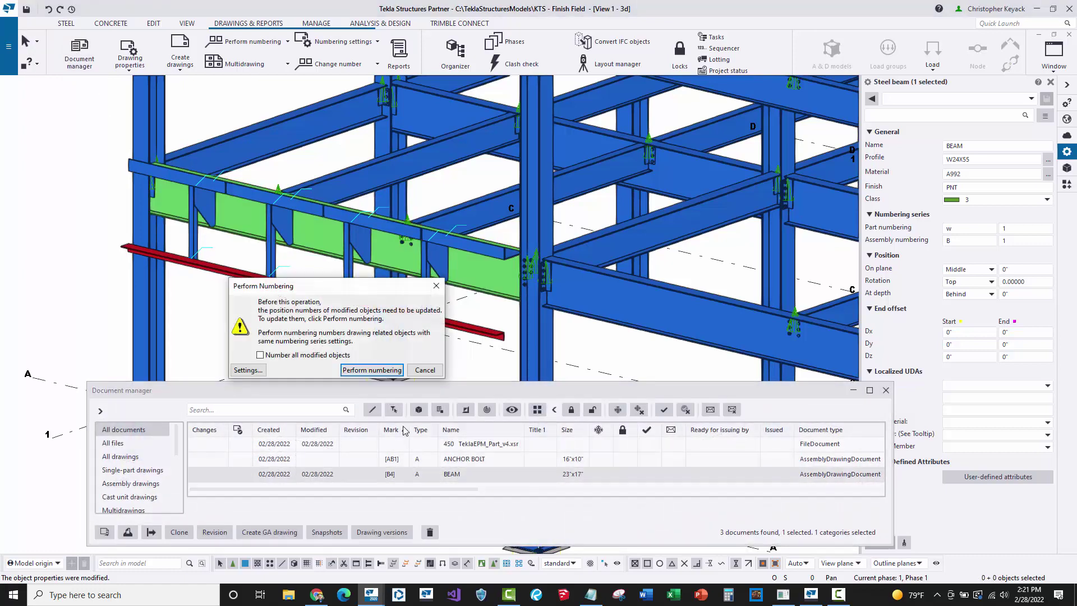
pyautogui.click(355, 369)
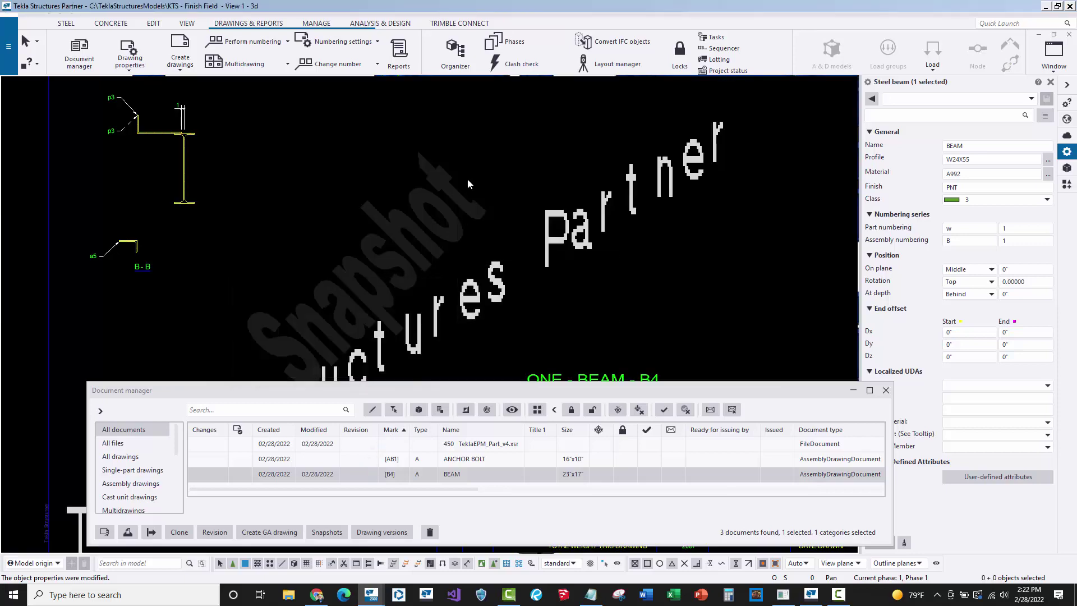
# Check that the Bill of Material lists PNT for the W24X55, then close and save the drawing
pyautogui.moveTo(539, 315); pyautogui.dragTo(516, 230, button='middle')
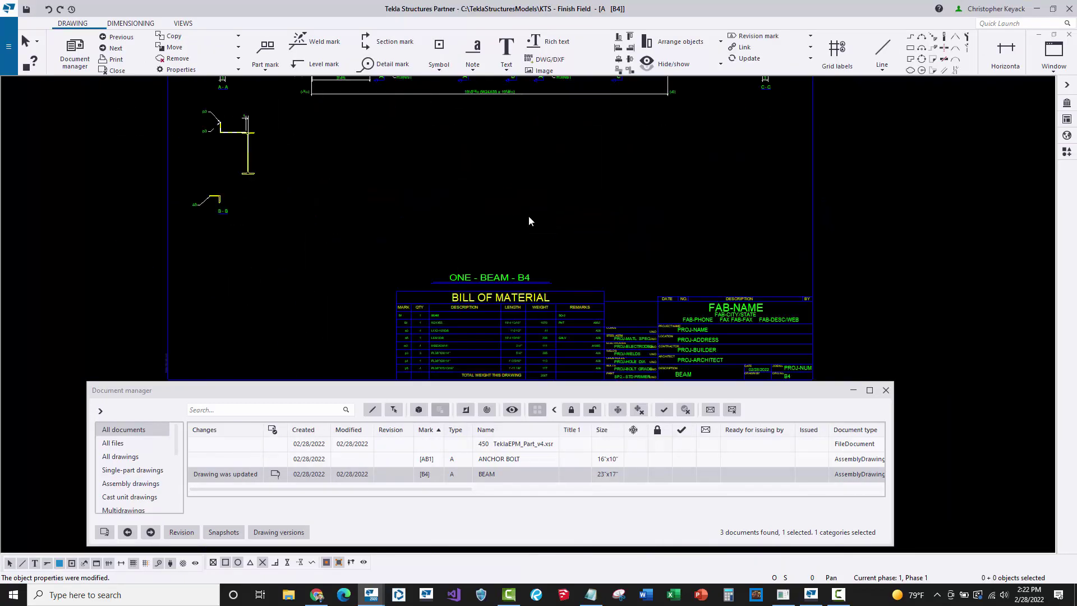
pyautogui.scroll(5, 541, 219)
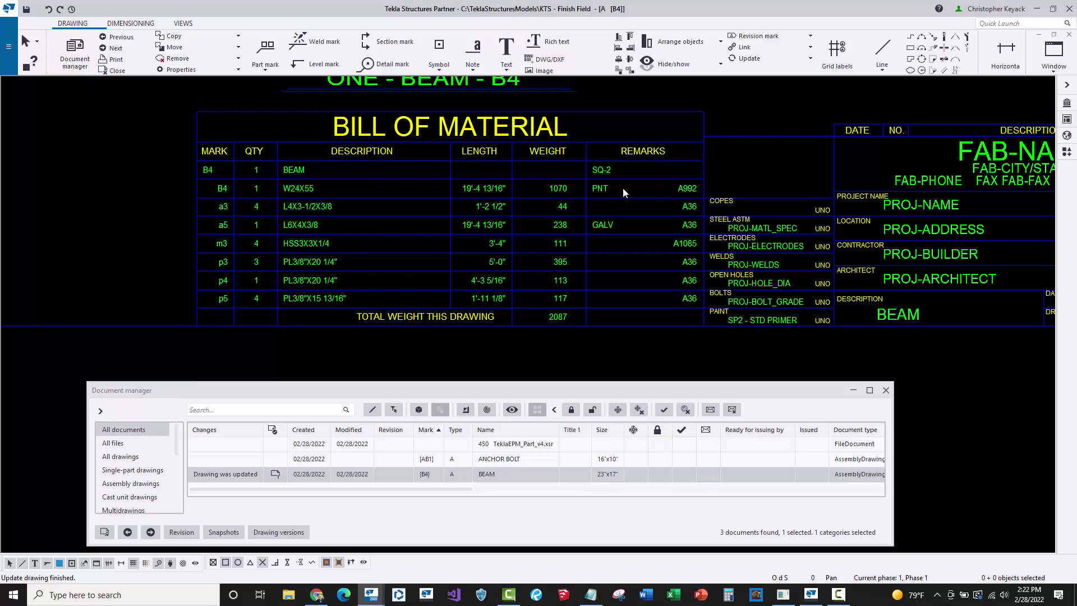
pyautogui.scroll(2, 672, 313)
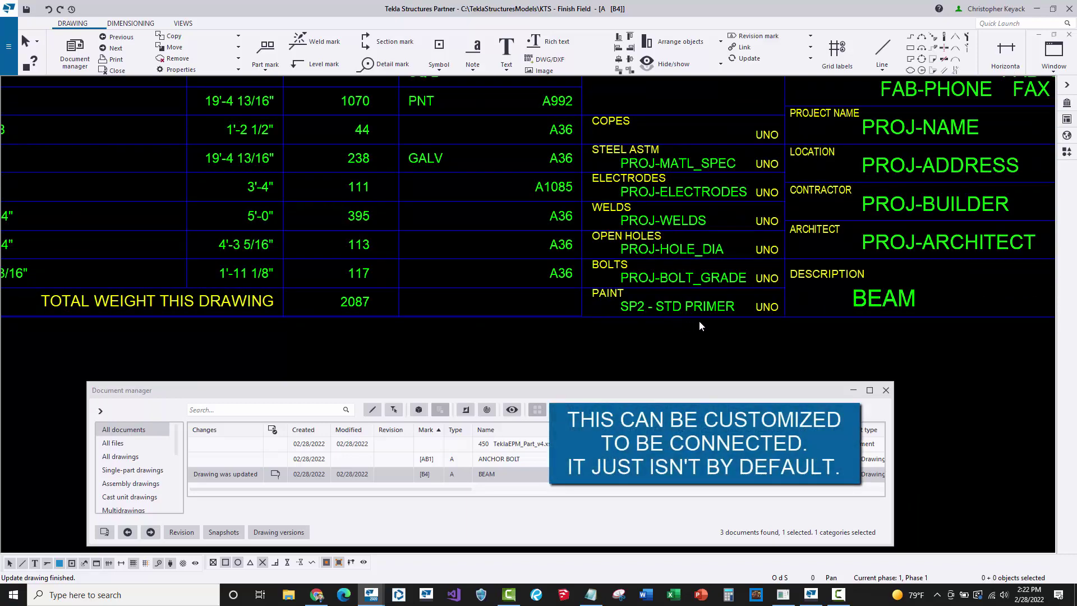
pyautogui.scroll(-3, 700, 321)
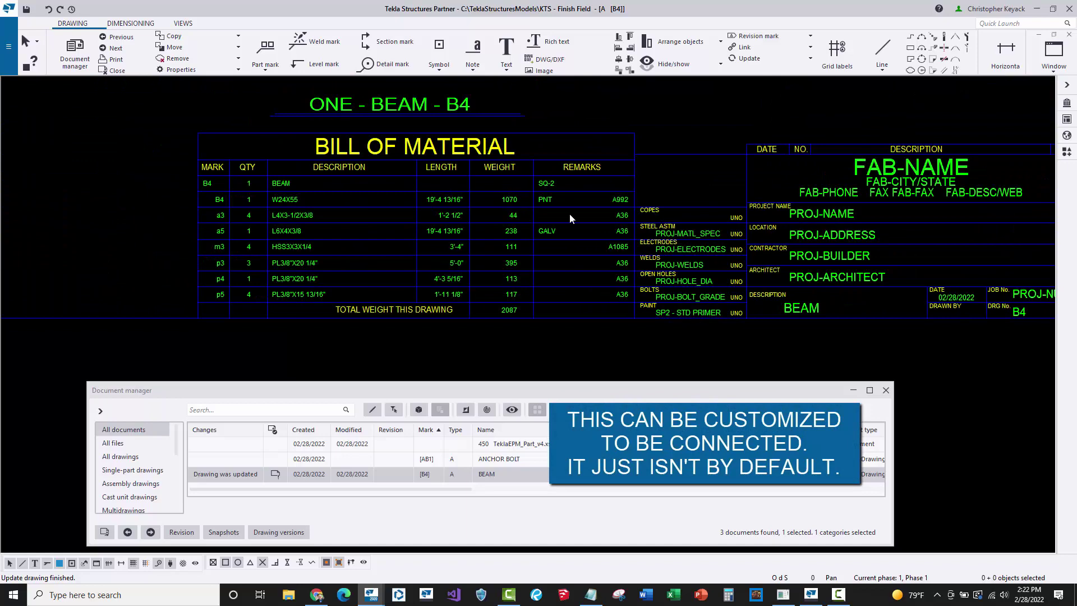
pyautogui.scroll(1, 533, 211)
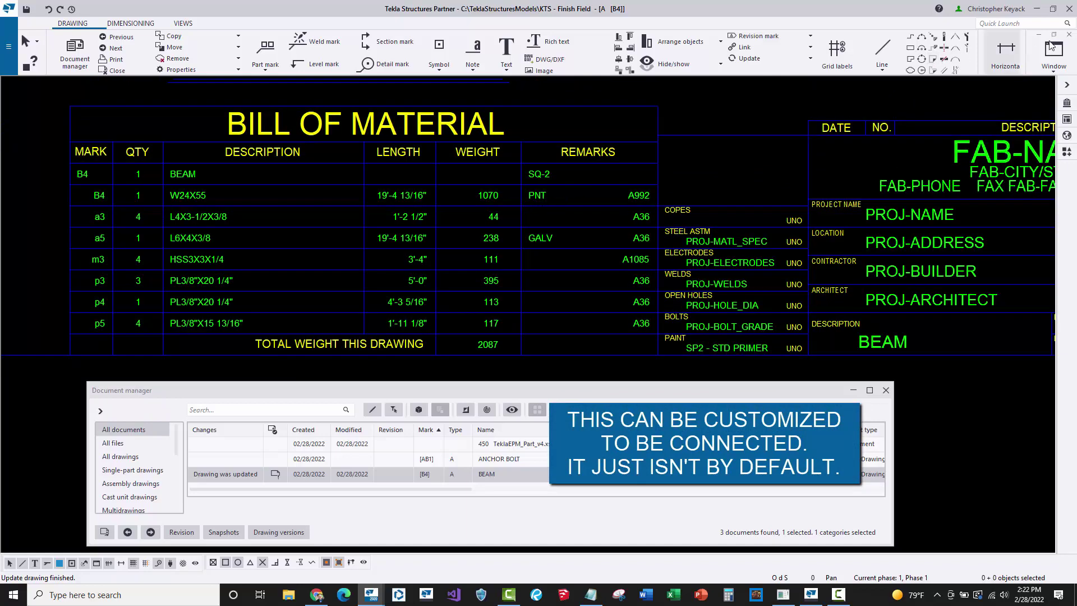
pyautogui.click(1068, 34)
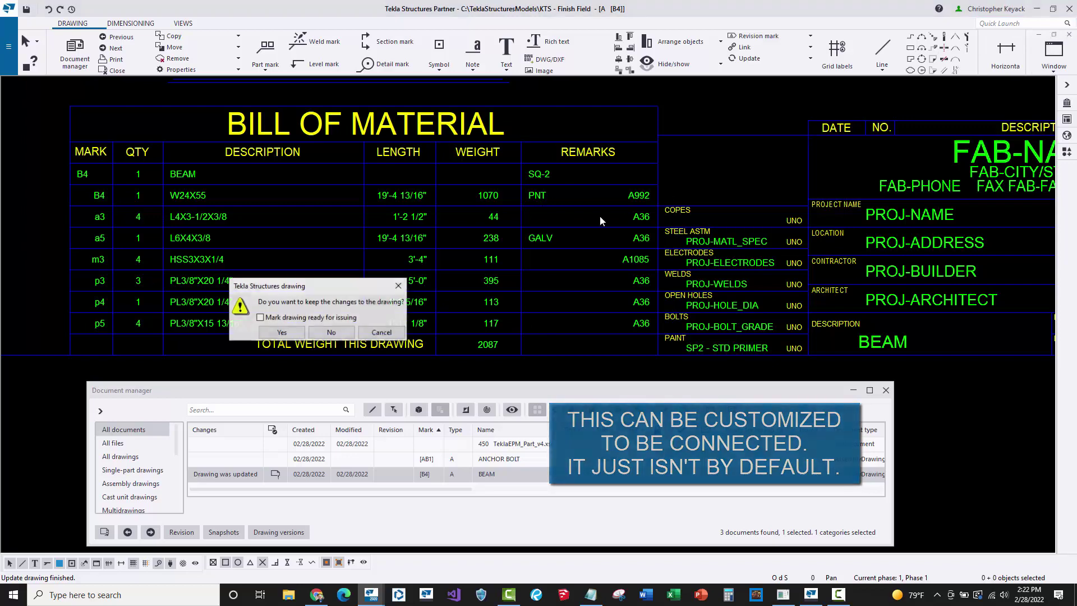
pyautogui.click(279, 333)
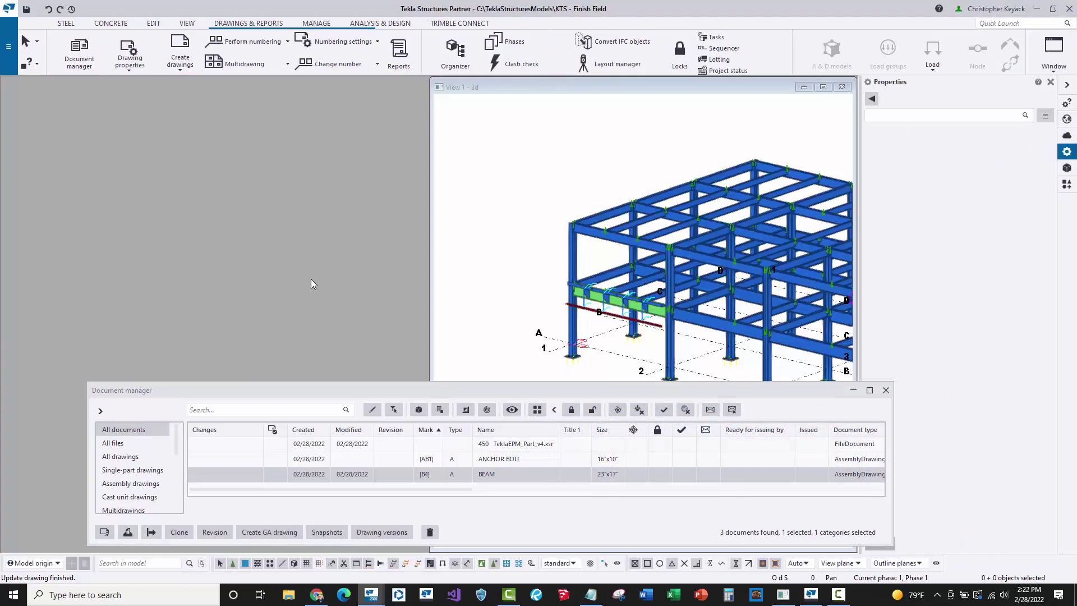
# Apply the PNT finish to every beam assembly part except the red beam, turning them green
pyautogui.scroll(5, 399, 331)
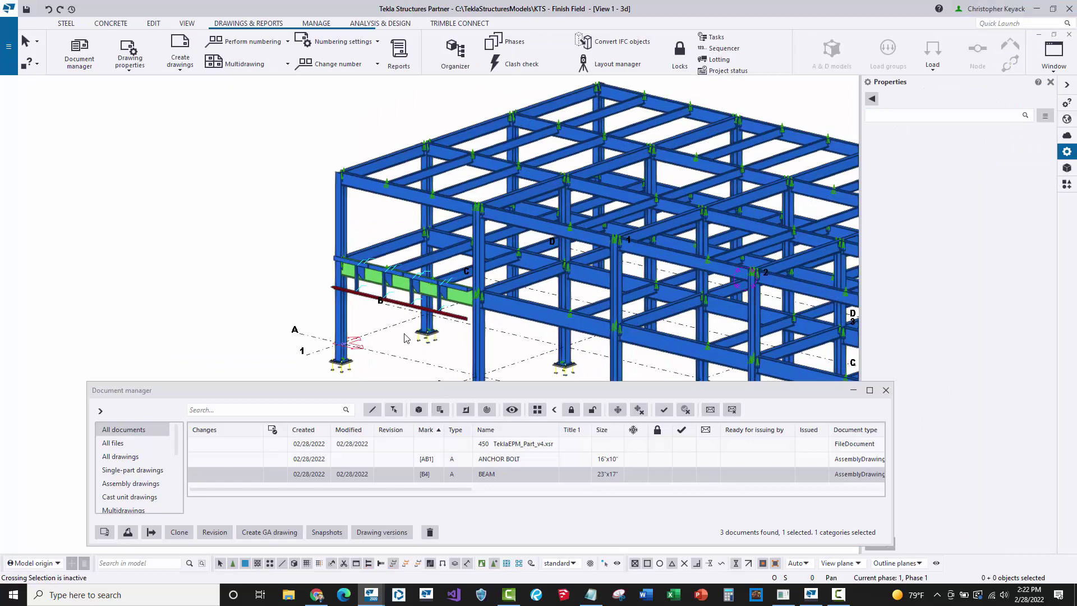
pyautogui.scroll(1, 375, 234)
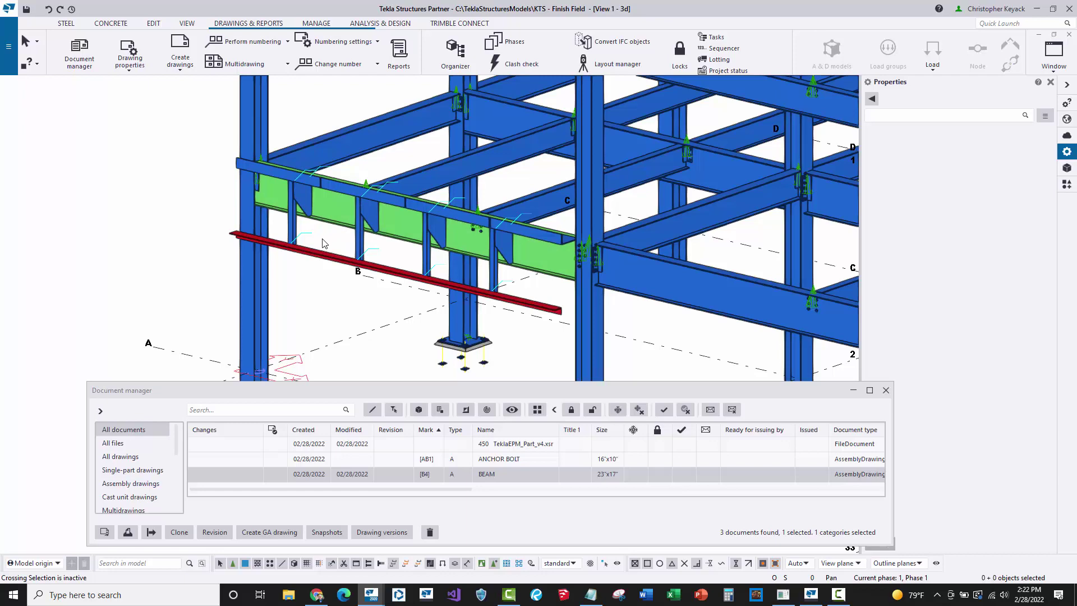
pyautogui.click(331, 227)
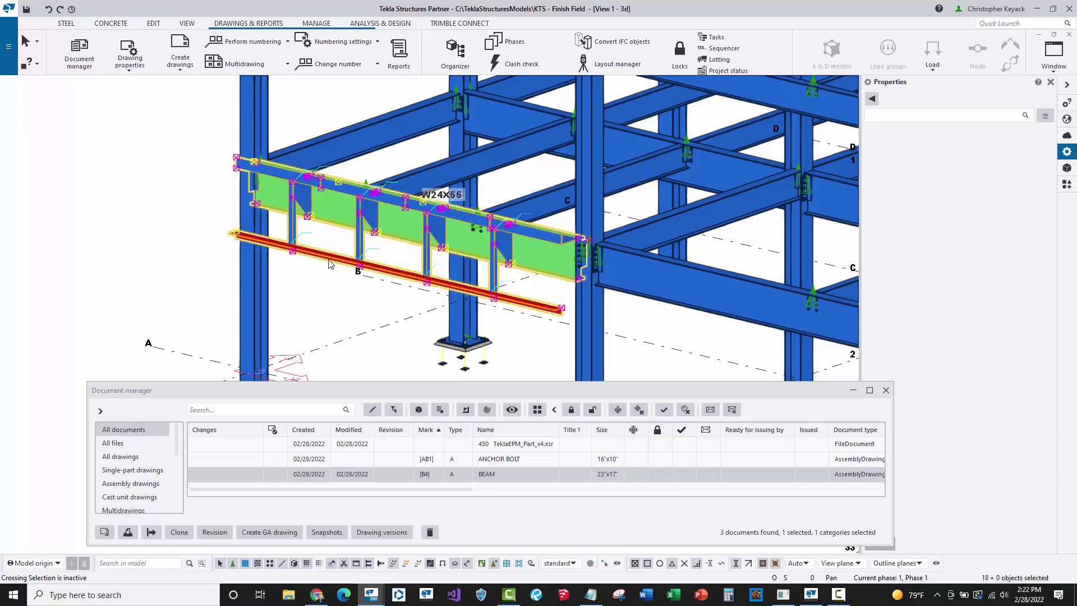
pyautogui.keyDown('ctrl'); pyautogui.click(331, 264); pyautogui.keyUp('ctrl')
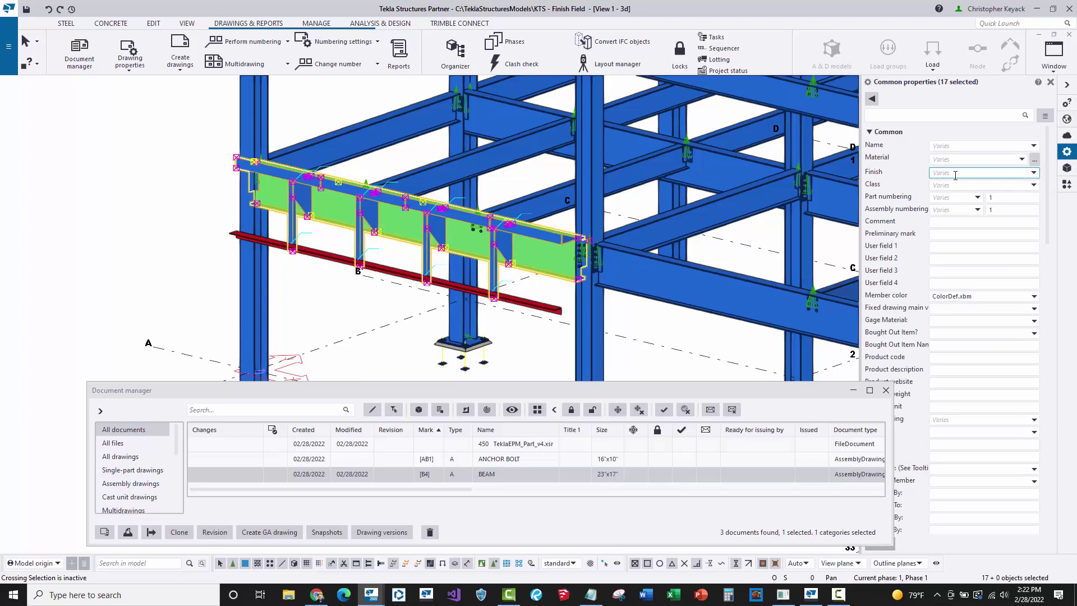
pyautogui.click(955, 175)
pyautogui.click(942, 199)
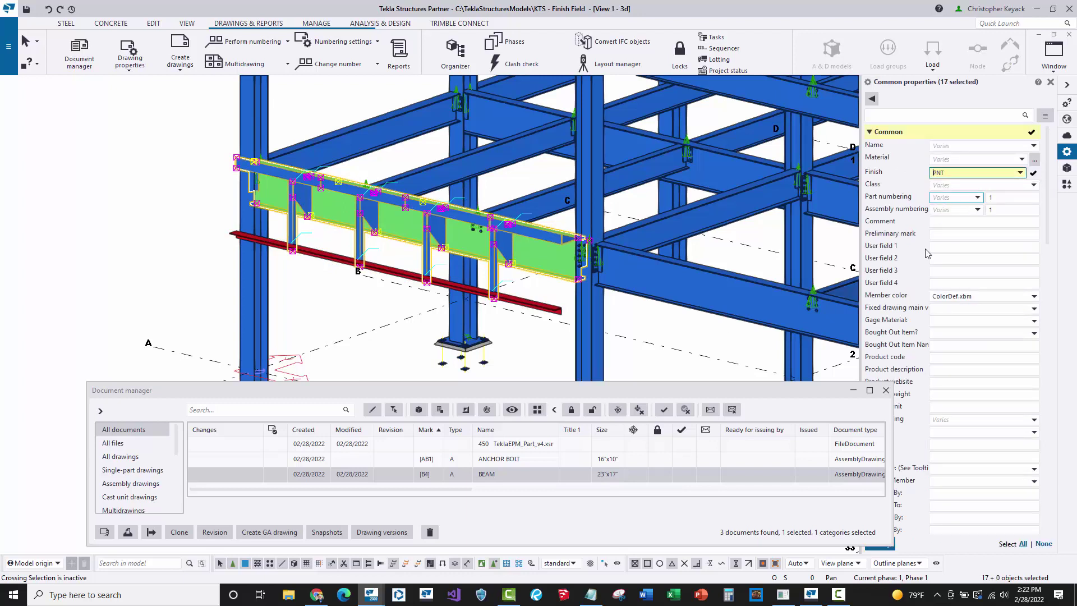
pyautogui.click(886, 554)
pyautogui.click(175, 298)
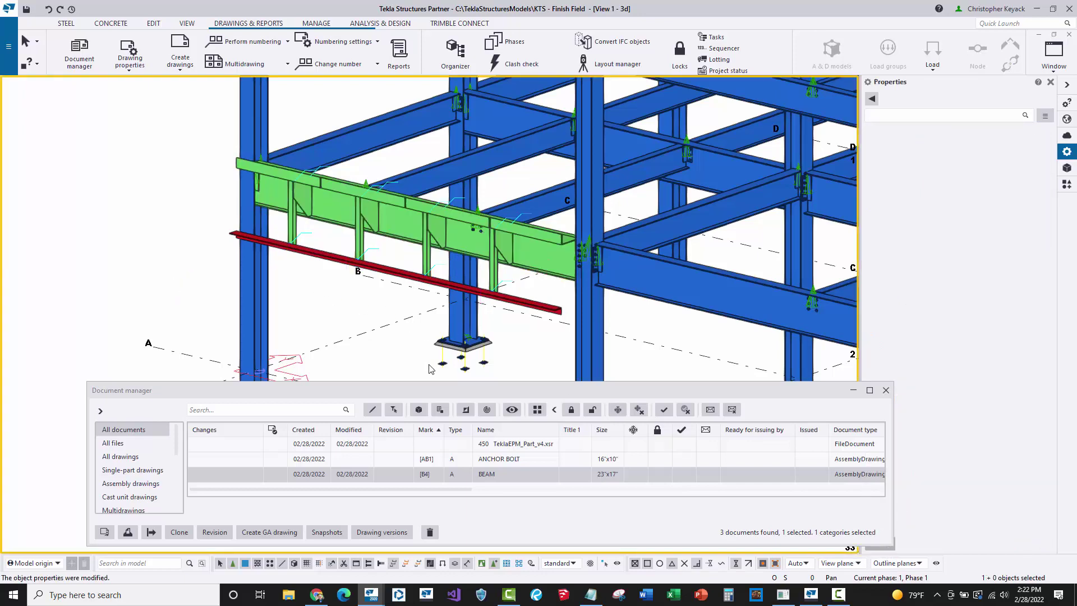
pyautogui.click(405, 477)
# Renumber and open the BEAM assembly drawing B4, review its PNT finishes, and close it keeping changes
pyautogui.doubleClick(405, 477)
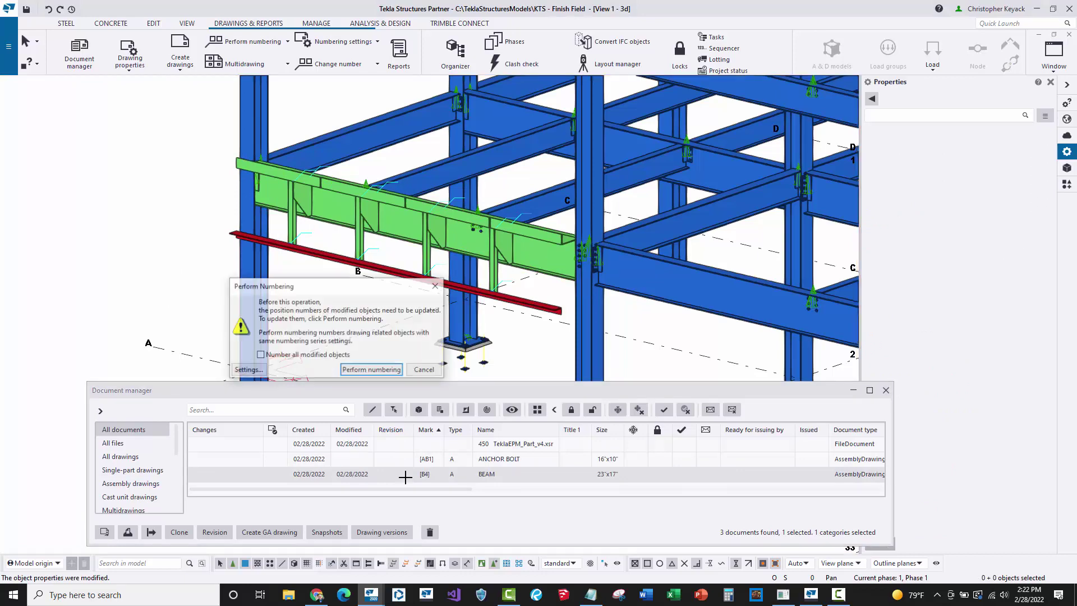
pyautogui.click(344, 370)
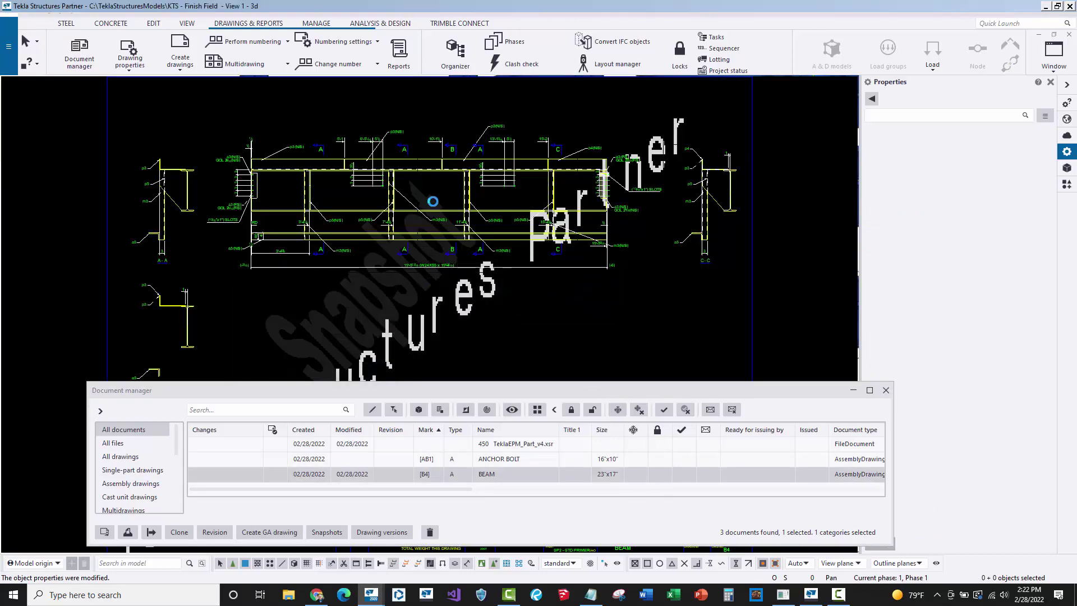
pyautogui.scroll(5, 594, 247)
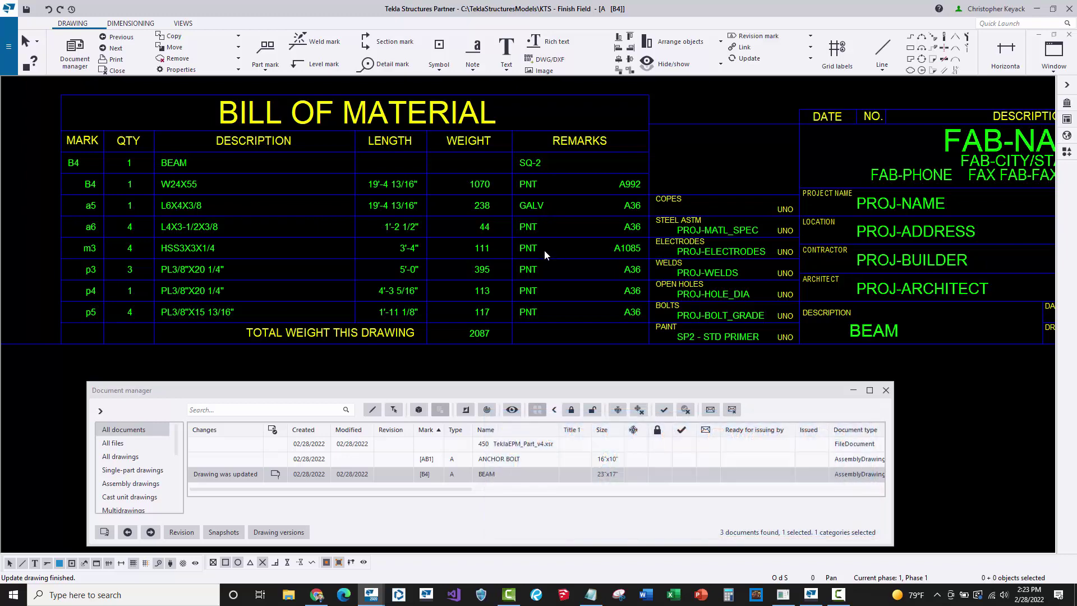
pyautogui.click(1069, 35)
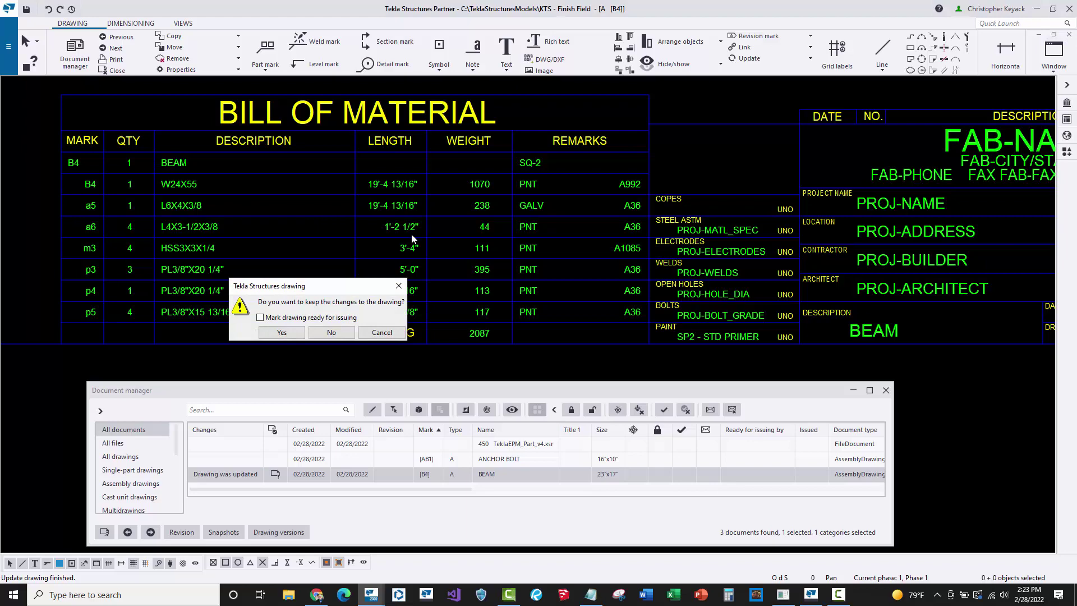
pyautogui.click(281, 333)
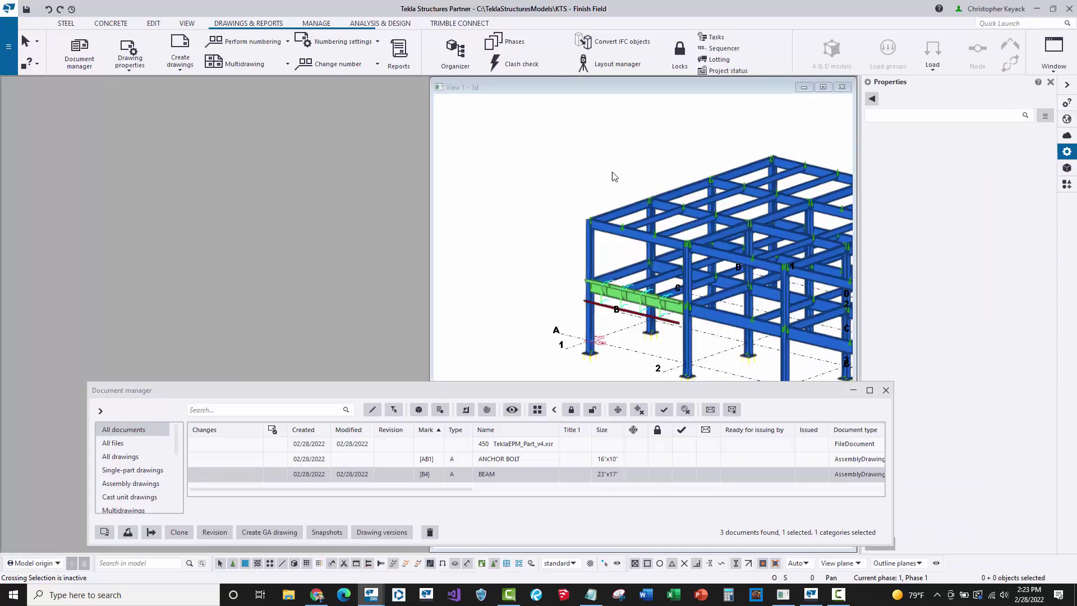
# Enlarge the 3D model view and select the whole beam assembly
pyautogui.doubleClick(597, 86)
pyautogui.scroll(5, 386, 267)
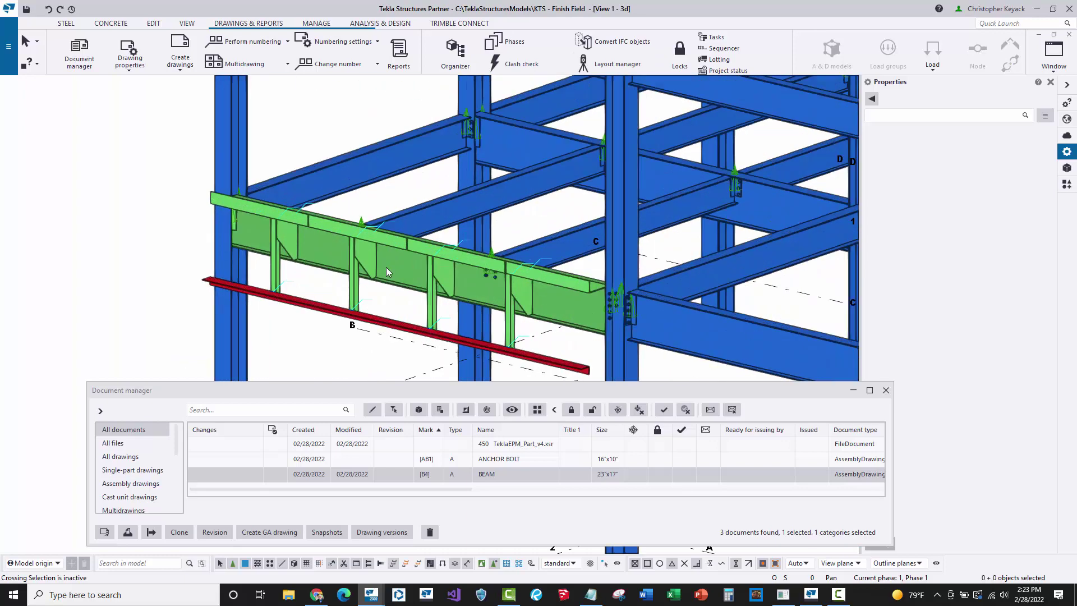
pyautogui.click(394, 285)
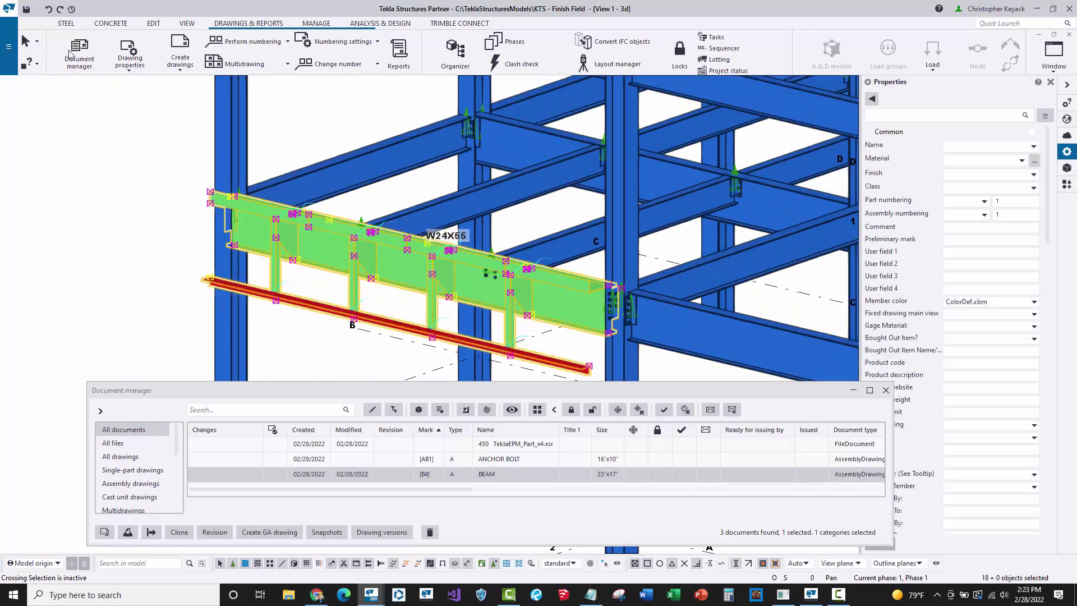
# Create the TeklaEPM_Part_v4 report from the selected parts, replacing the existing file, then close the report windows
pyautogui.click(399, 53)
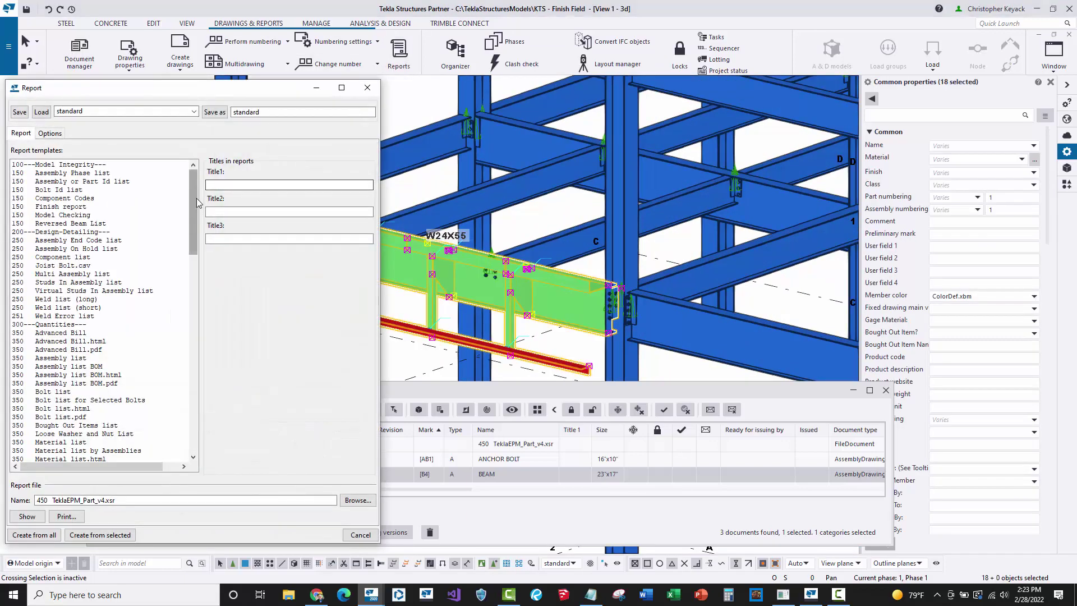
pyautogui.moveTo(192, 202); pyautogui.dragTo(193, 346)
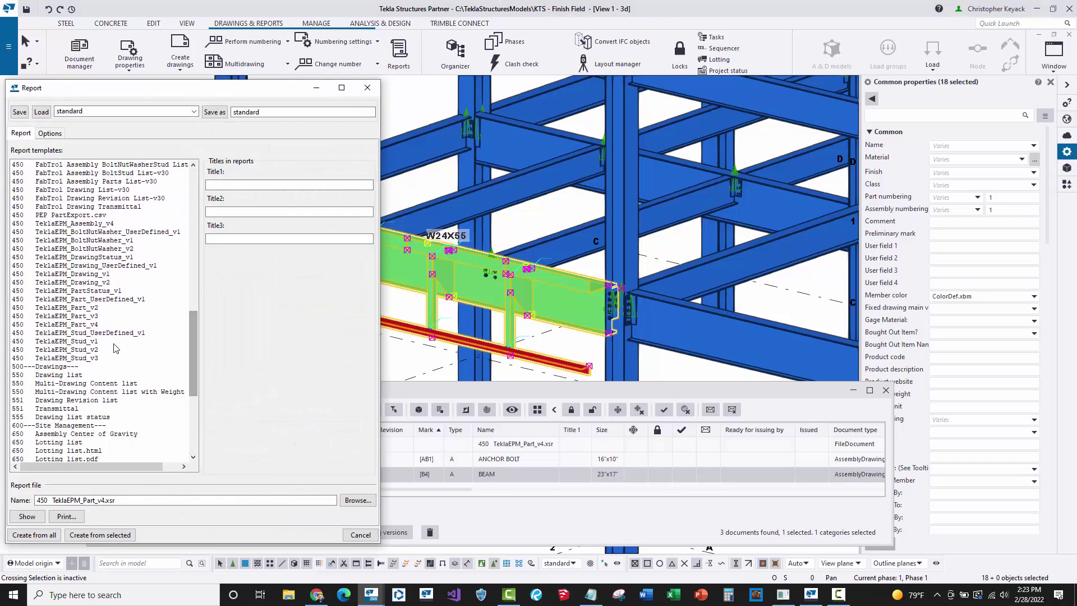
pyautogui.click(94, 325)
pyautogui.click(100, 534)
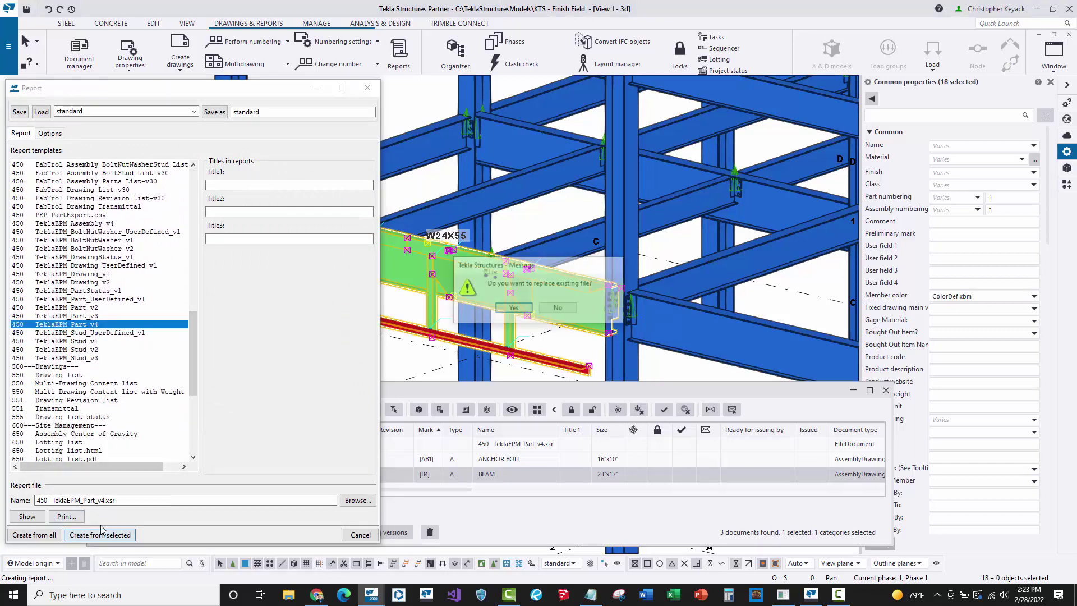
pyautogui.click(514, 308)
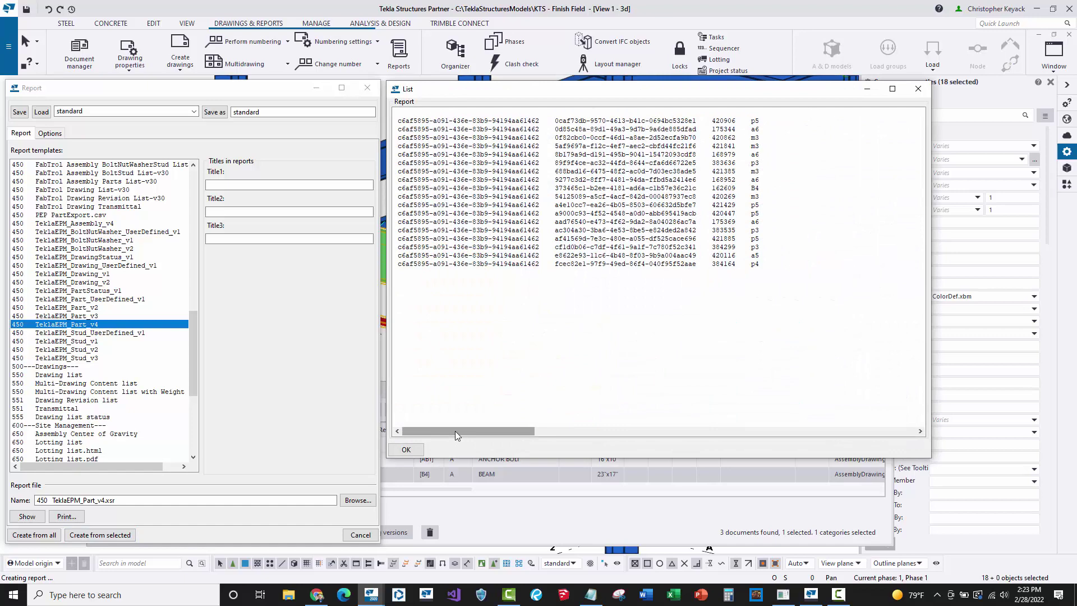
pyautogui.moveTo(456, 431); pyautogui.dragTo(775, 403)
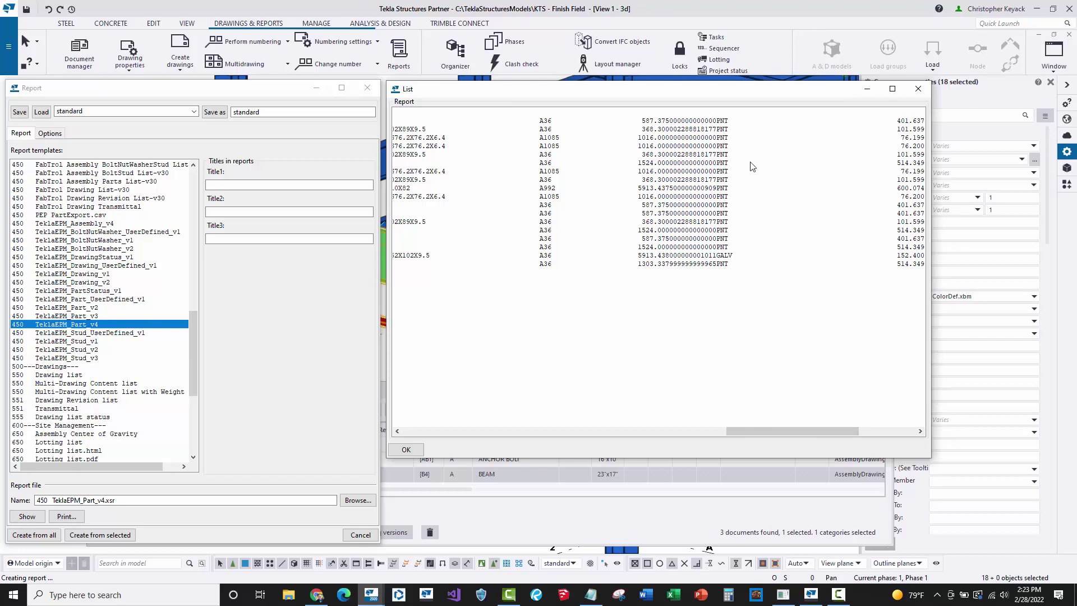
pyautogui.click(917, 94)
pyautogui.click(368, 88)
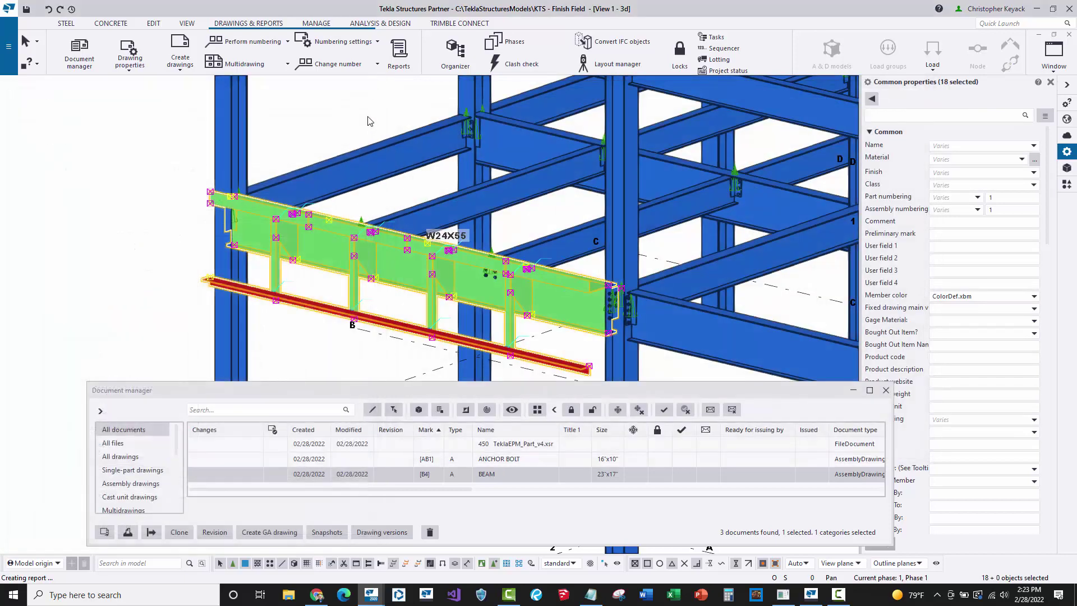
# Select only the main W24X55 beam, set its Finish to SP6 RED OXIDE, and recheck it
pyautogui.click(368, 120)
pyautogui.click(331, 255)
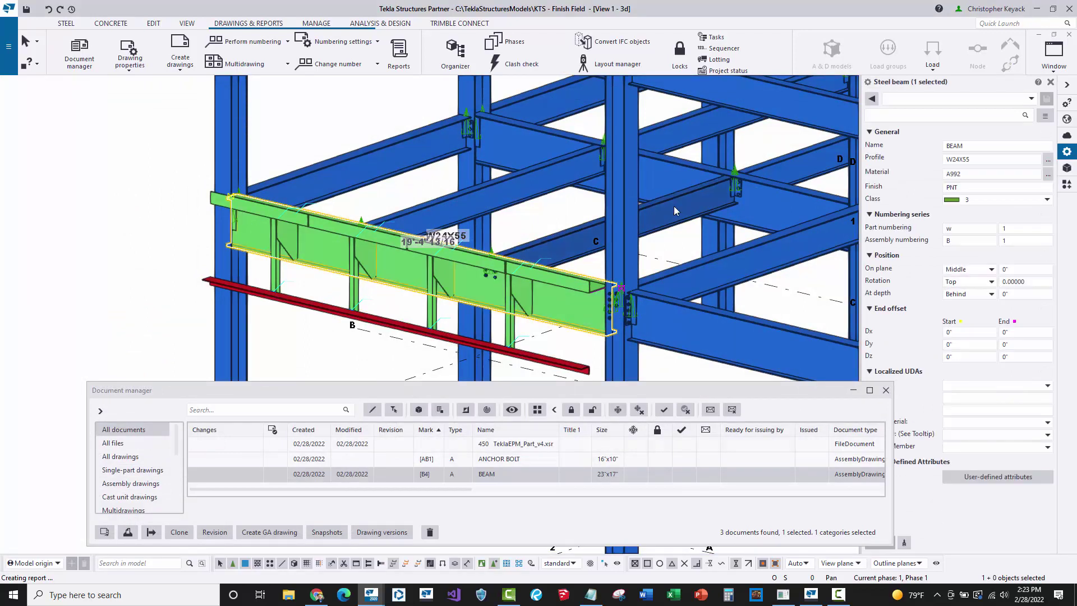
pyautogui.click(960, 191)
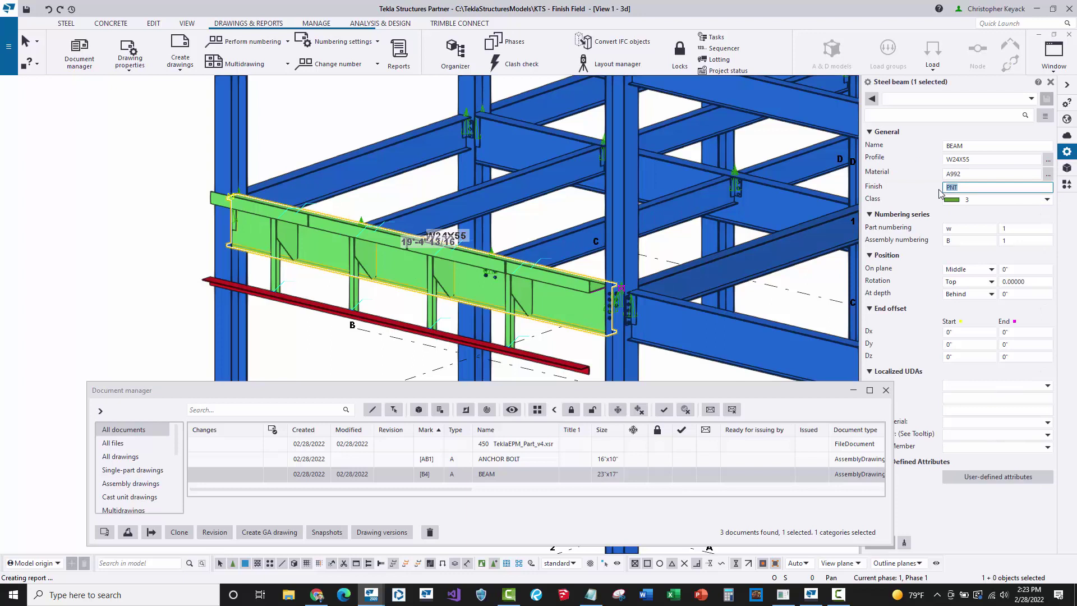
pyautogui.write('SP')
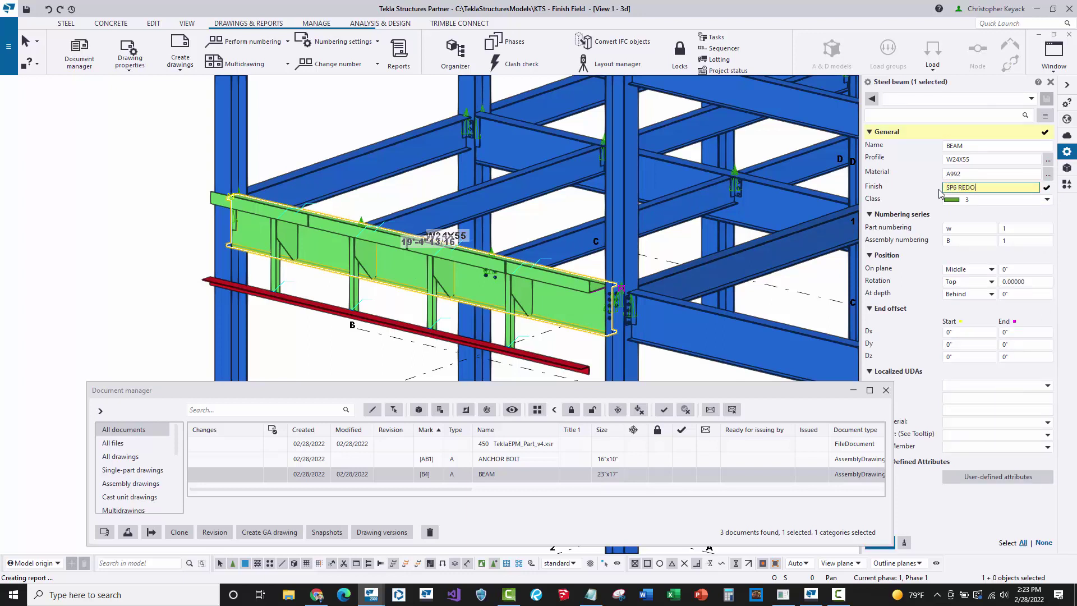
pyautogui.write('6 RED OV')
pyautogui.press('Return')
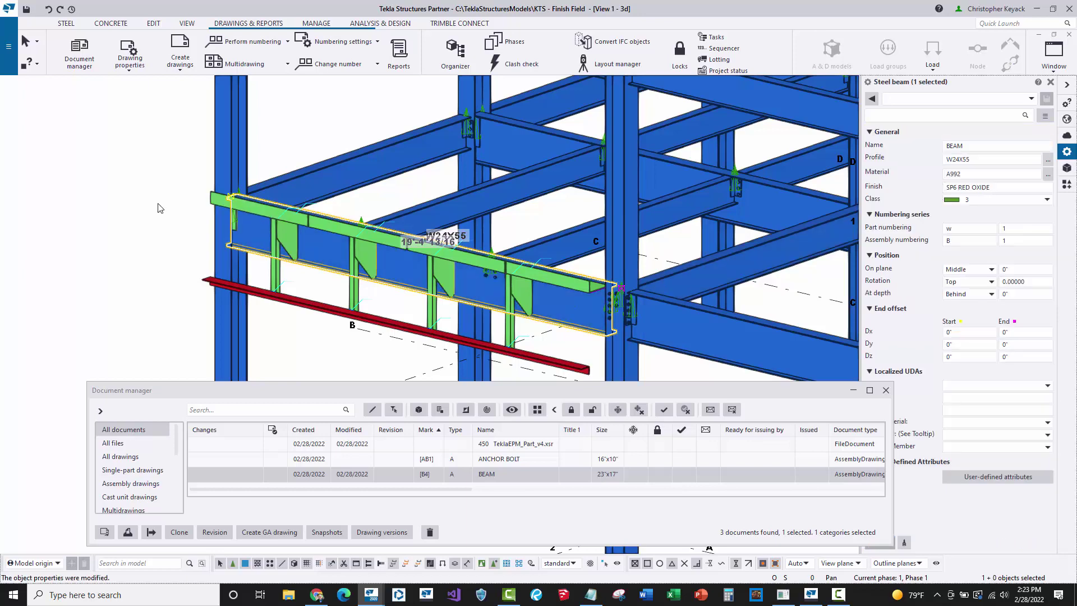
pyautogui.click(308, 254)
pyautogui.click(315, 254)
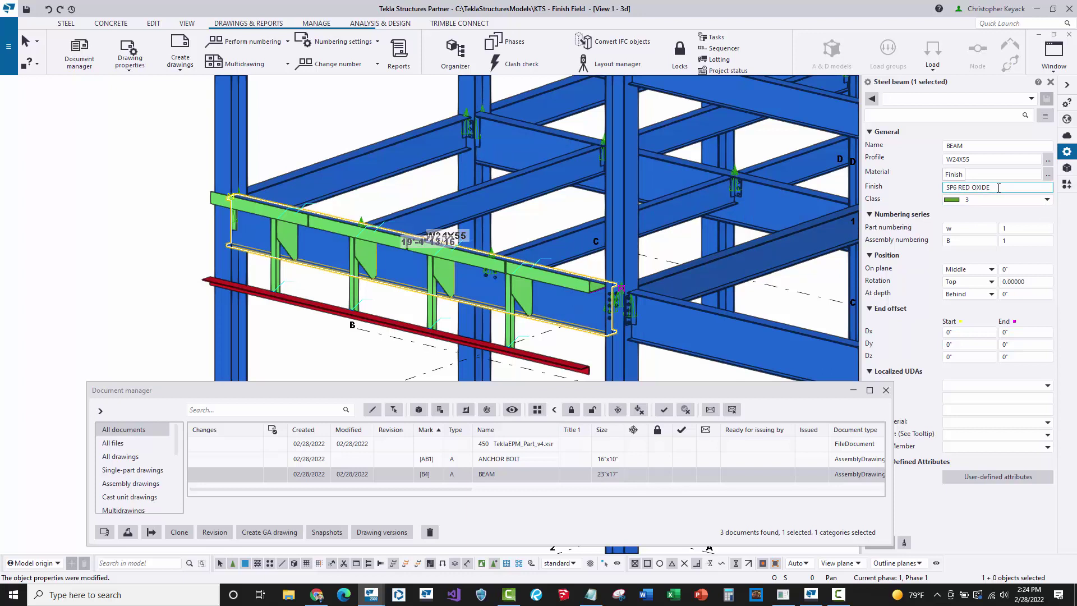
pyautogui.click(104, 255)
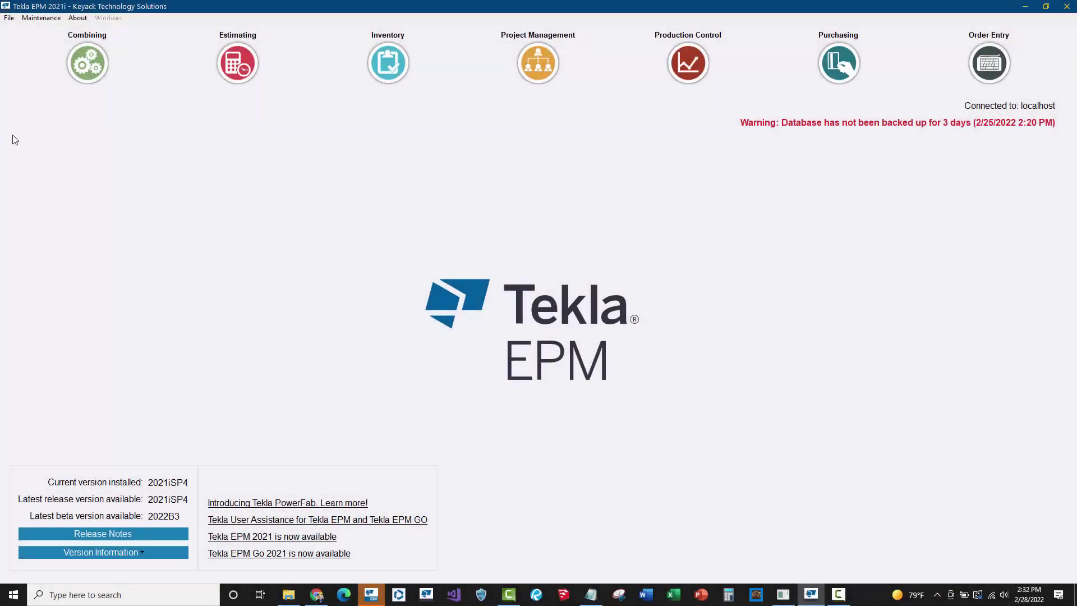
# Start a Production Control XML import using the 0003_1.zip package from the Tekla EPM Imports folder
pyautogui.click(9, 17)
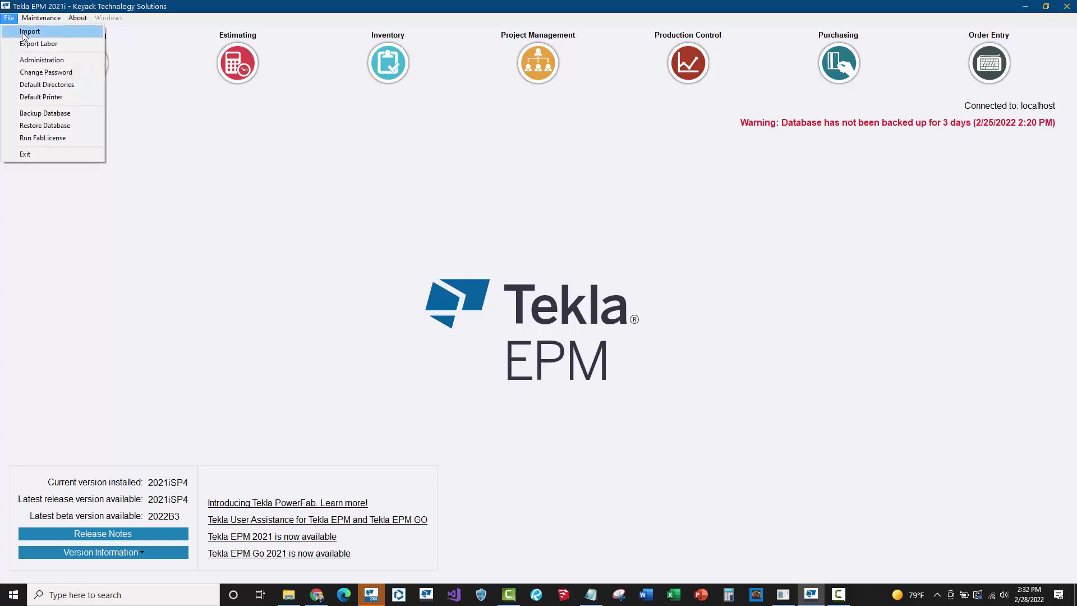
pyautogui.click(25, 32)
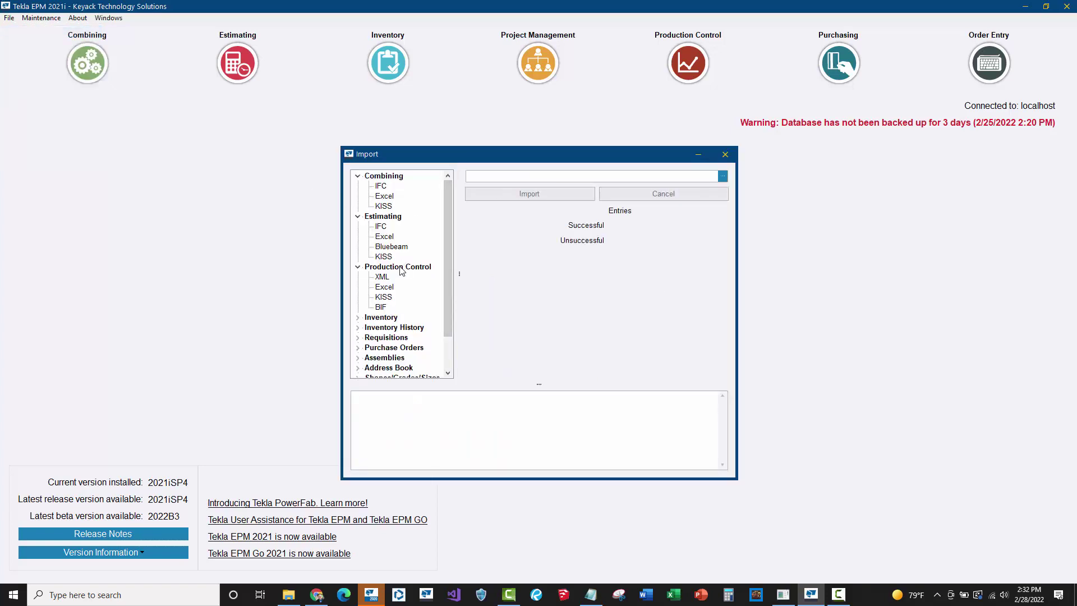
pyautogui.click(382, 277)
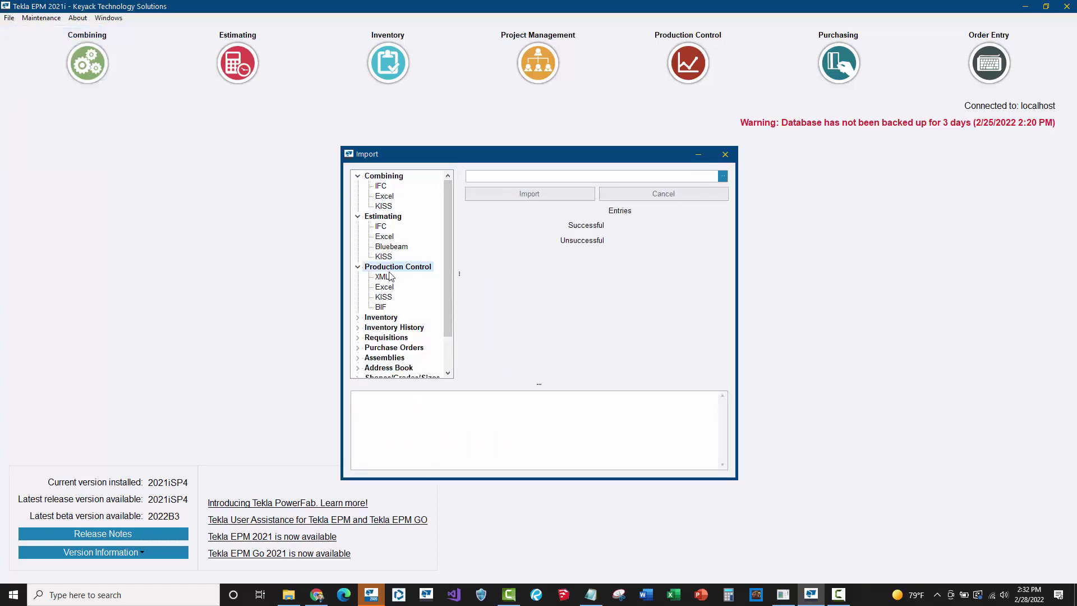
pyautogui.click(723, 176)
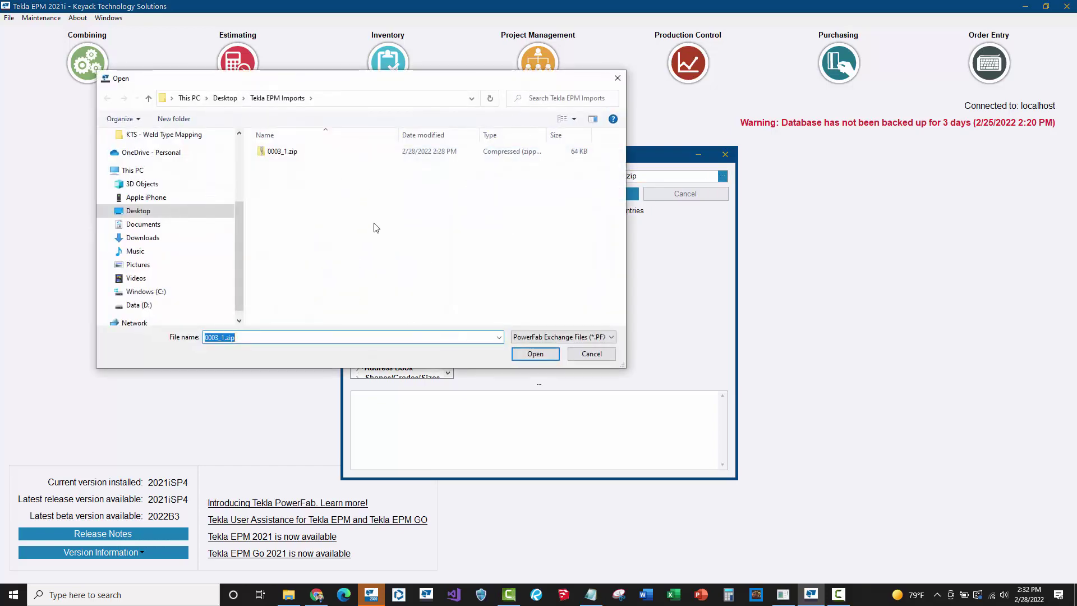
pyautogui.click(286, 154)
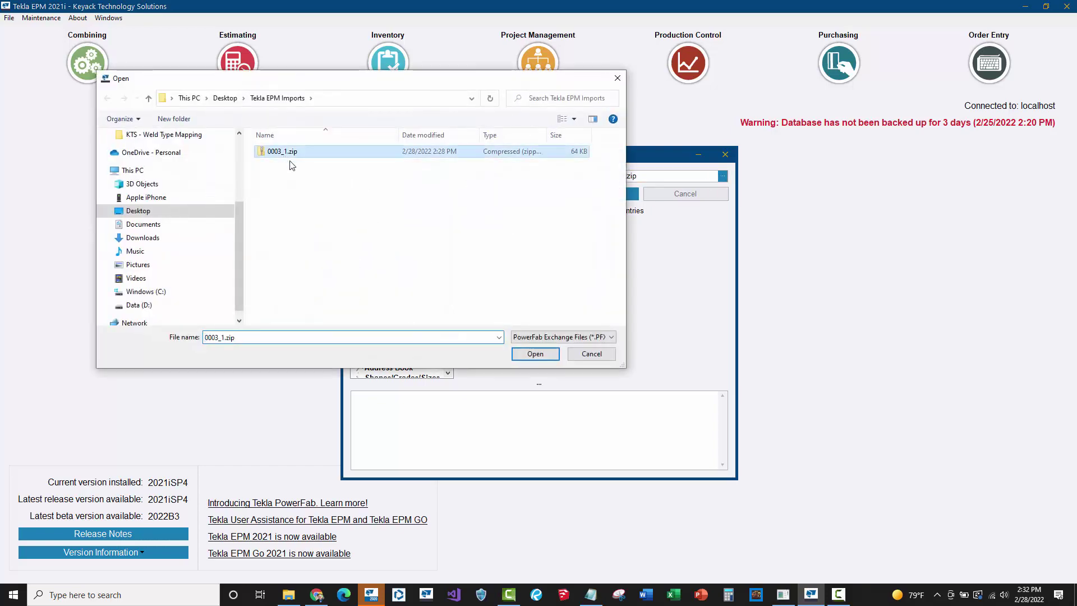
pyautogui.click(536, 354)
# Import into job 0003, deleting the existing job and saving the standard field map as a new import type
pyautogui.click(493, 198)
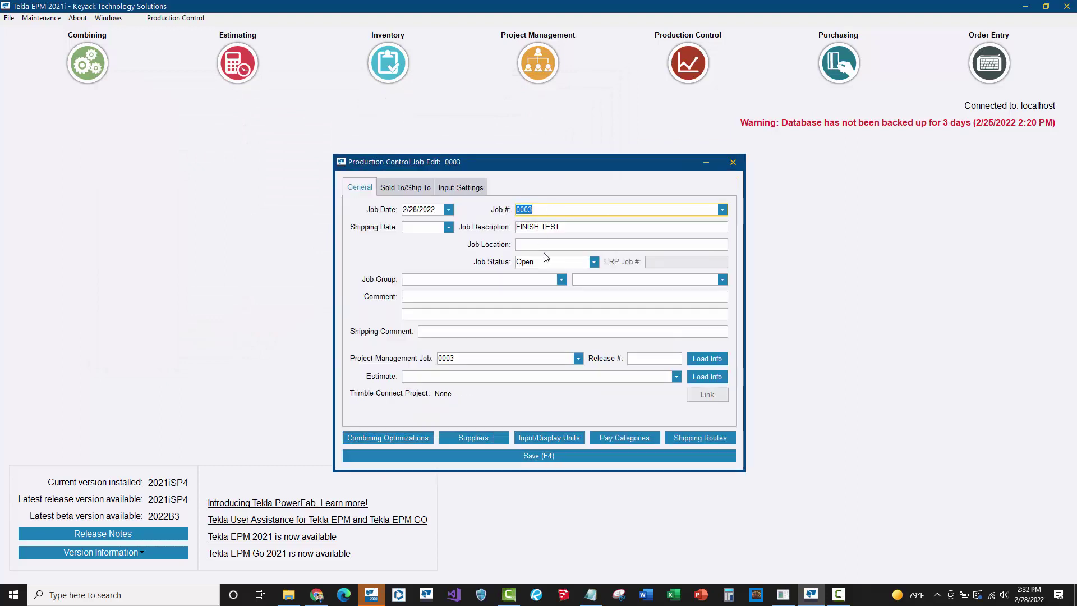
pyautogui.click(509, 454)
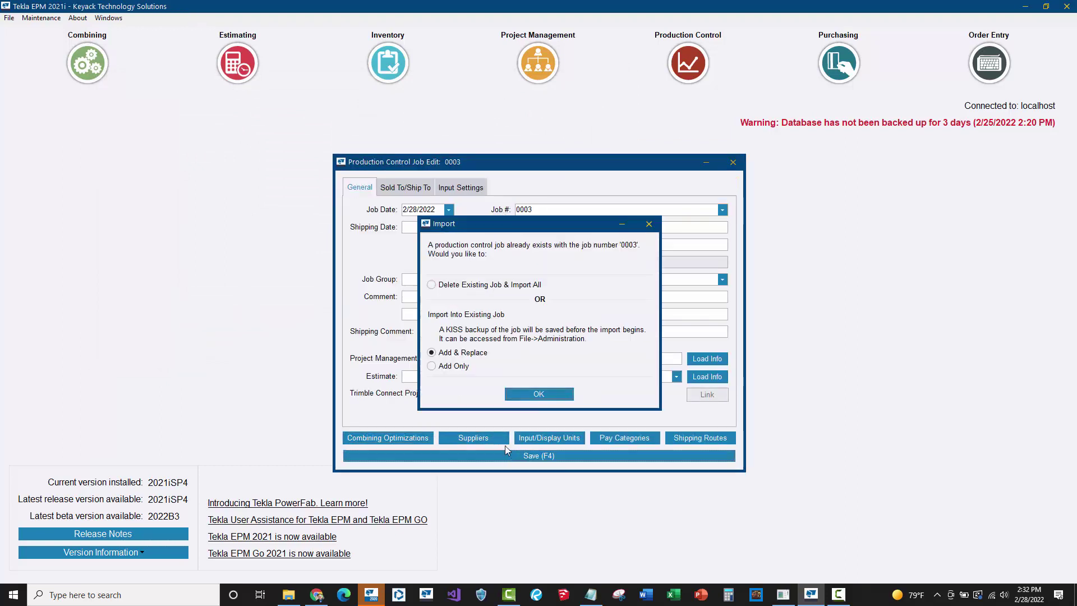
pyautogui.click(446, 285)
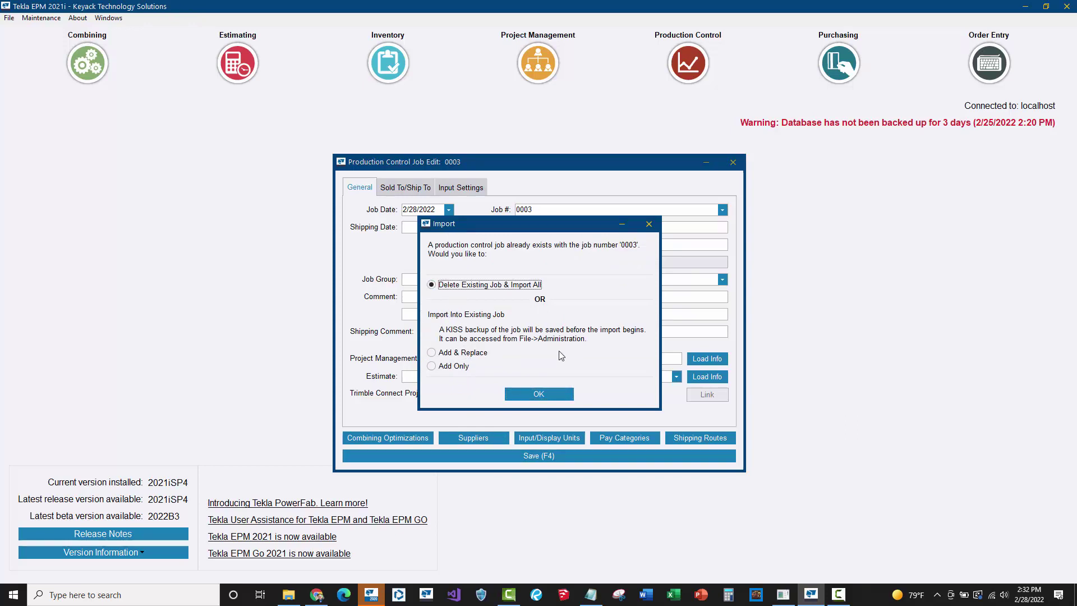
pyautogui.click(522, 398)
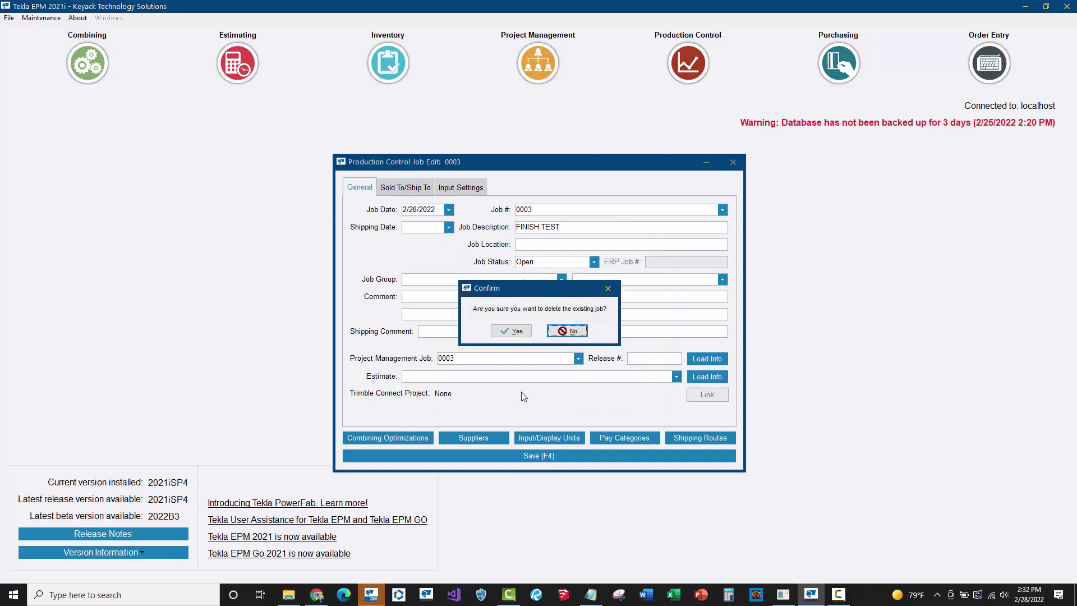
pyautogui.click(512, 331)
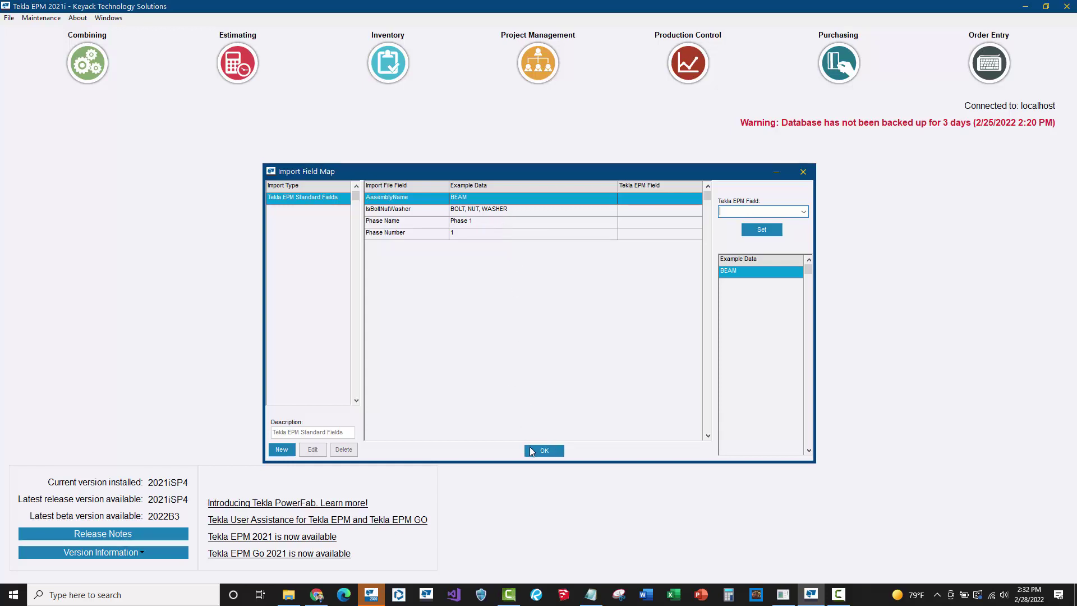
pyautogui.click(531, 449)
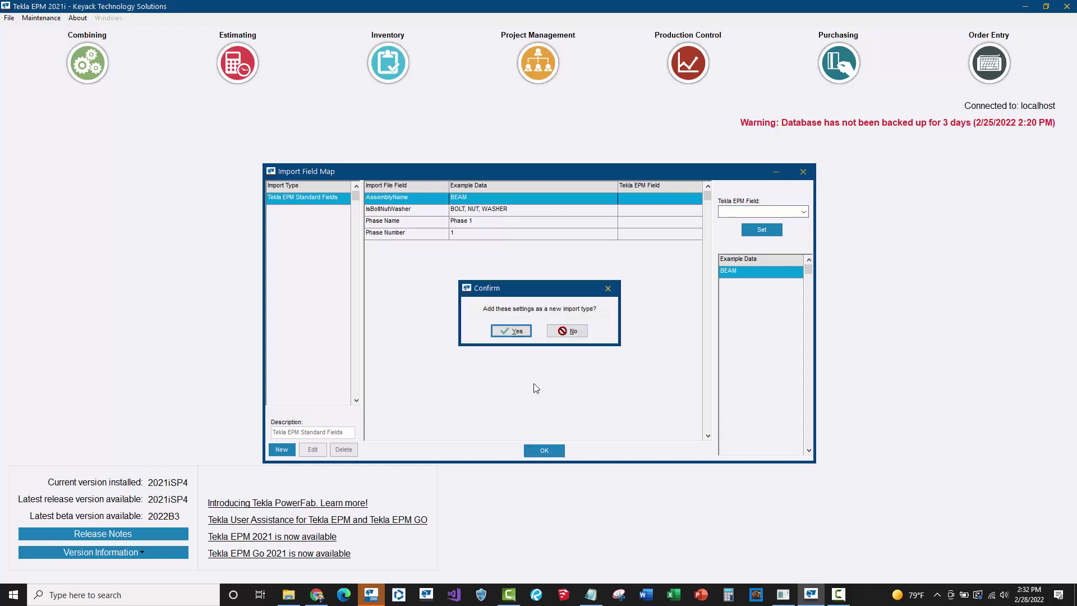
pyautogui.click(511, 331)
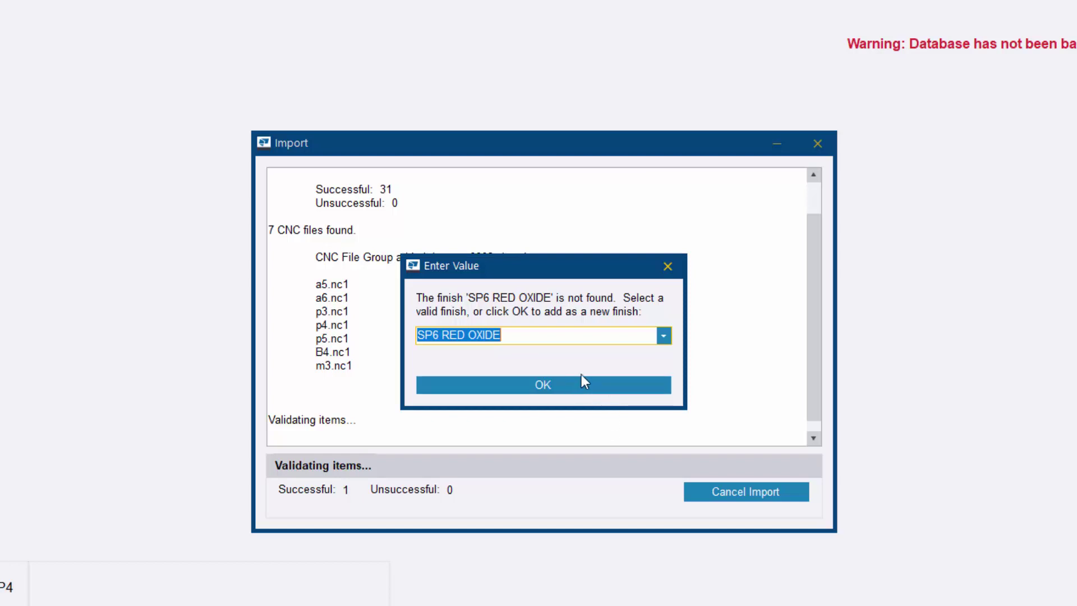
# Add SP6 RED OXIDE as a new finish, overwrite all existing drawings, and close the Import window
pyautogui.click(664, 335)
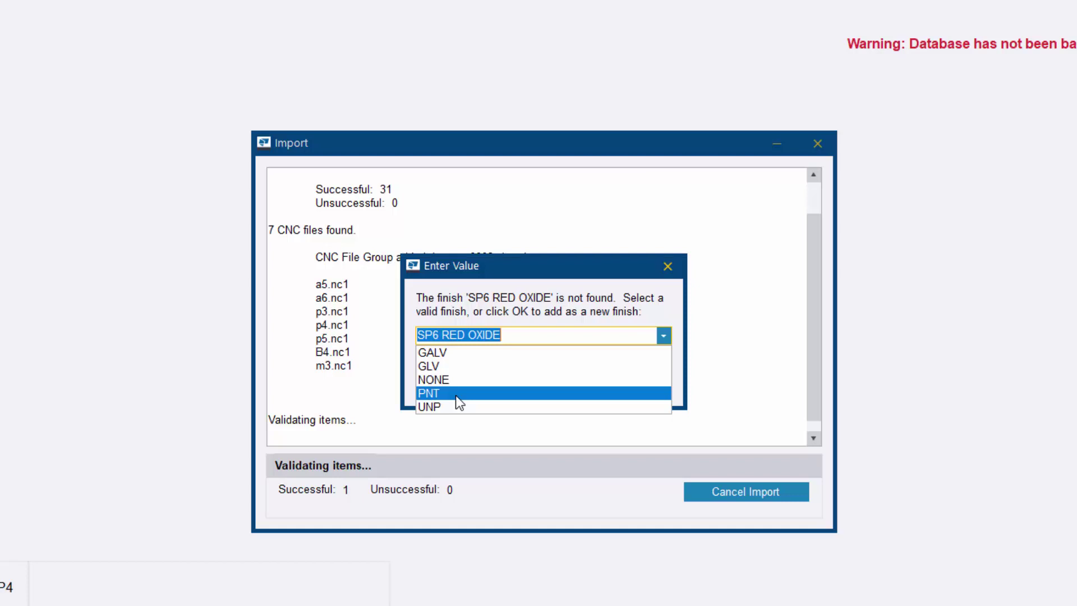
pyautogui.click(664, 335)
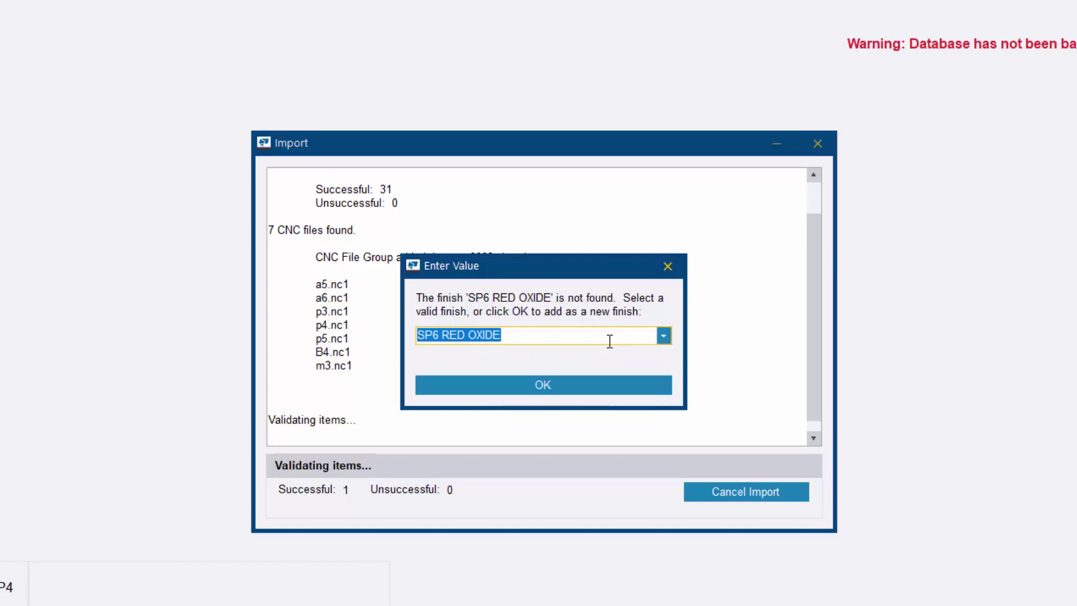
pyautogui.click(524, 385)
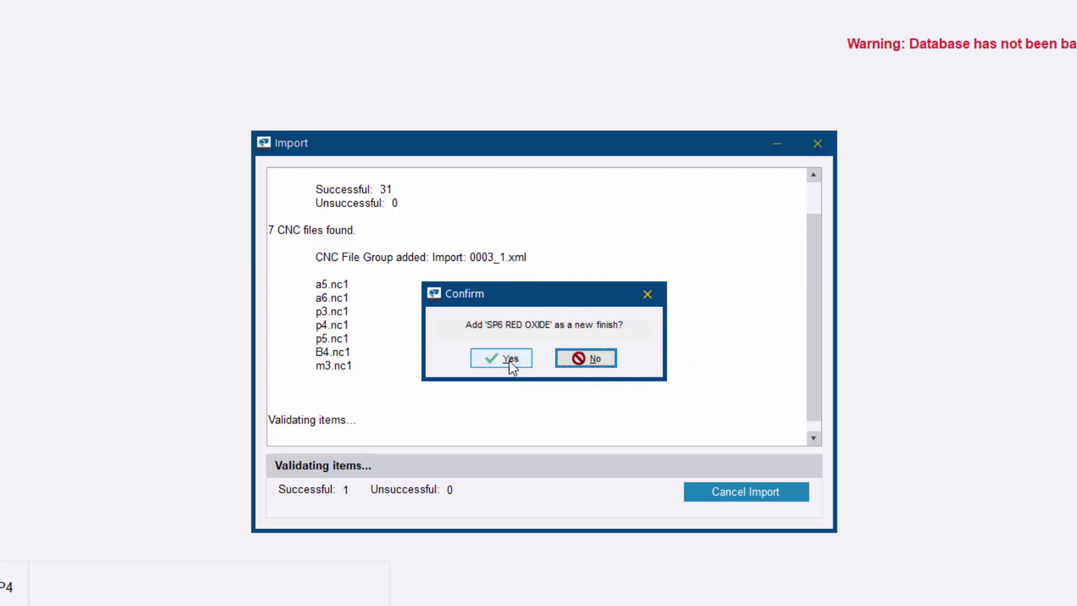
pyautogui.click(504, 360)
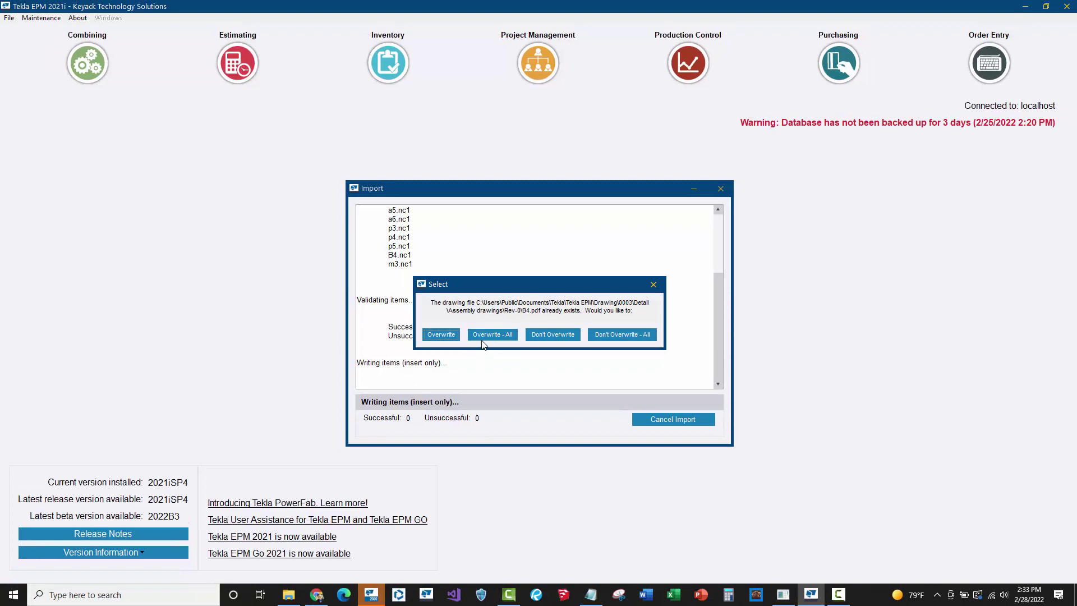
pyautogui.click(478, 334)
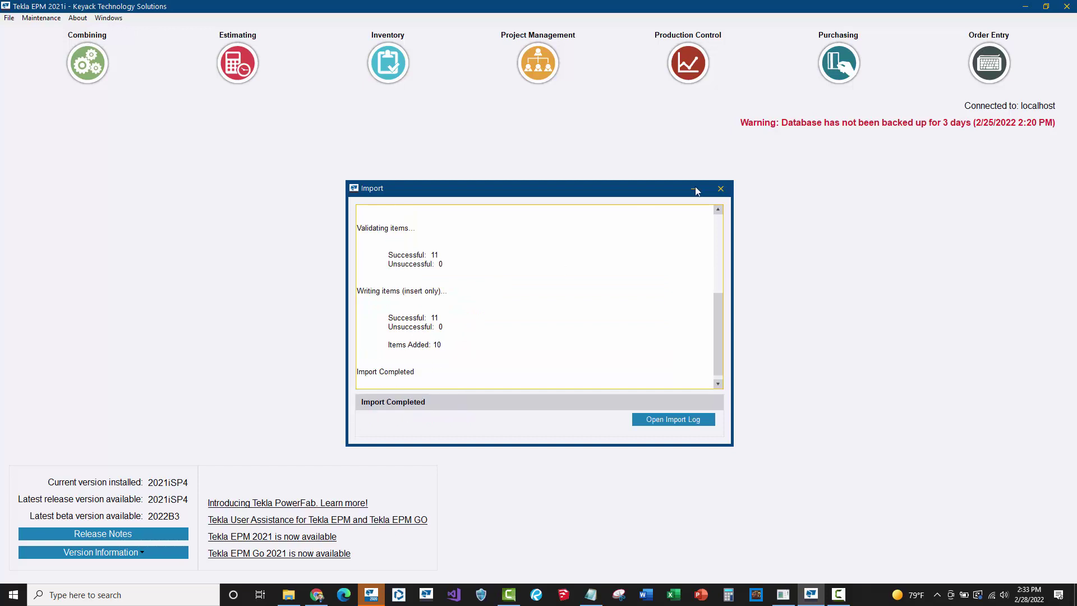
pyautogui.click(721, 189)
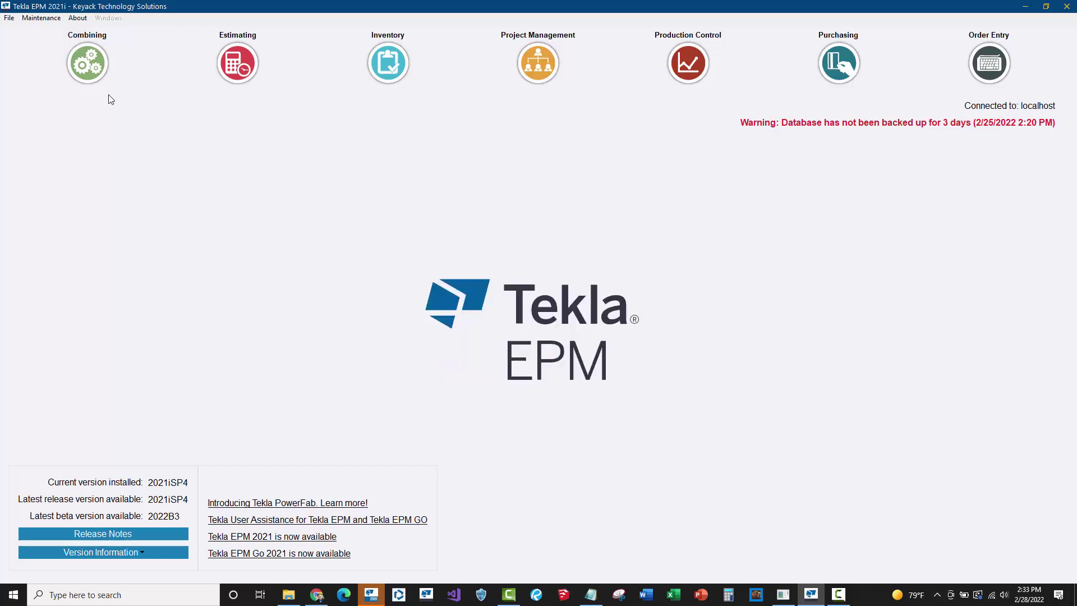
pyautogui.click(48, 18)
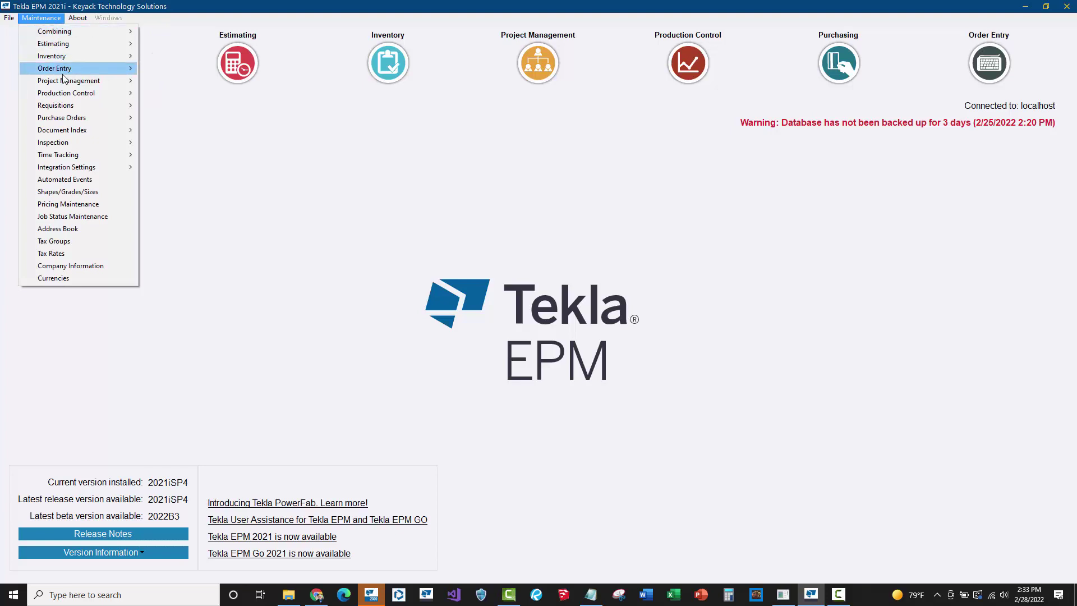
pyautogui.moveTo(76, 95)
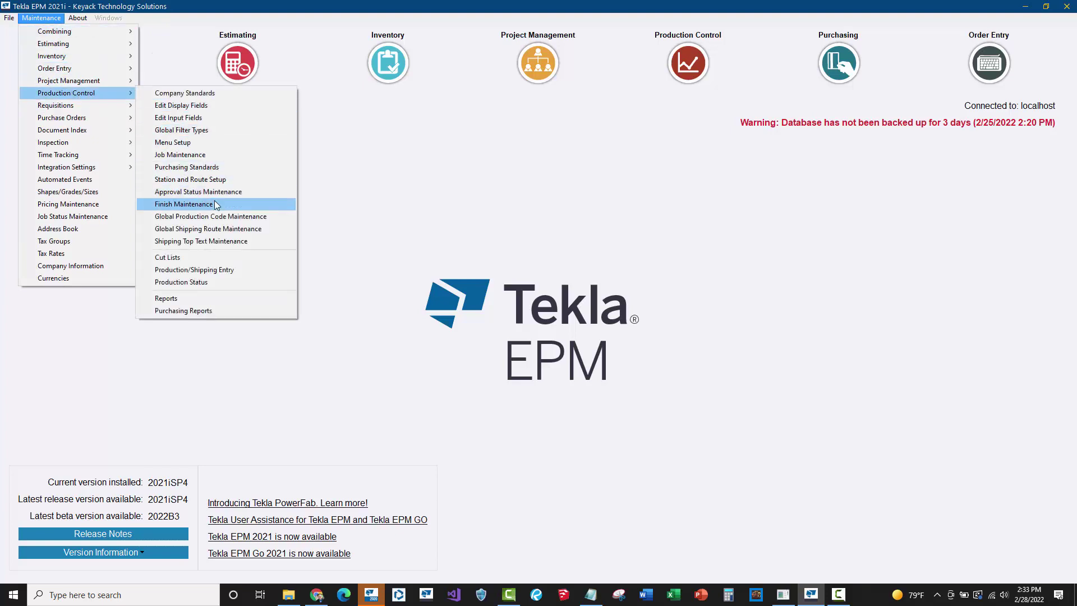
pyautogui.click(232, 205)
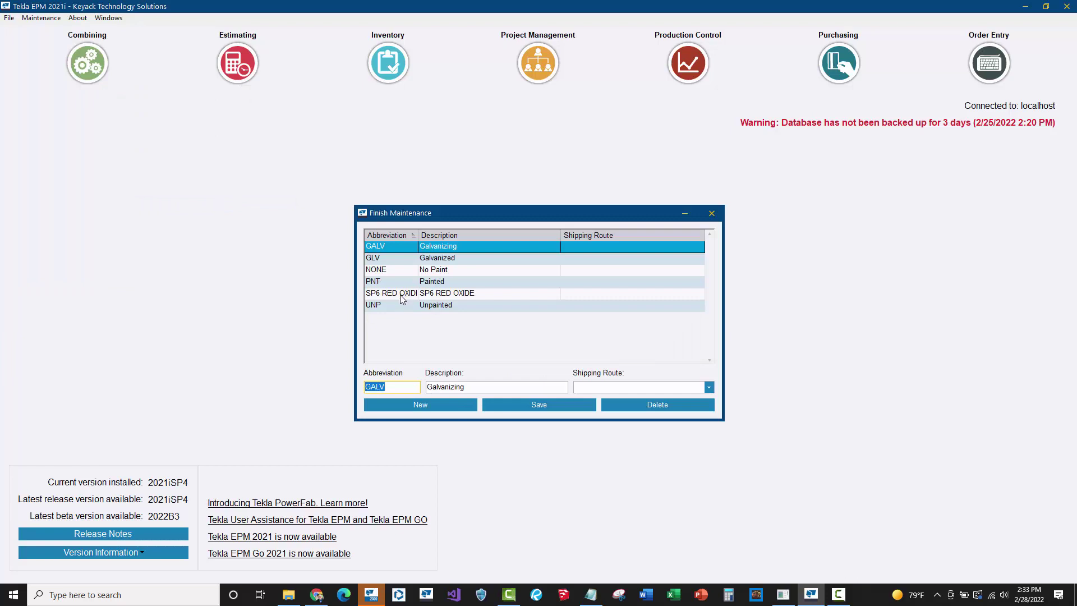
pyautogui.click(402, 299)
pyautogui.moveTo(418, 235)
pyautogui.mouseDown()
pyautogui.moveTo(465, 235)
pyautogui.moveTo(436, 235)
pyautogui.mouseUp()
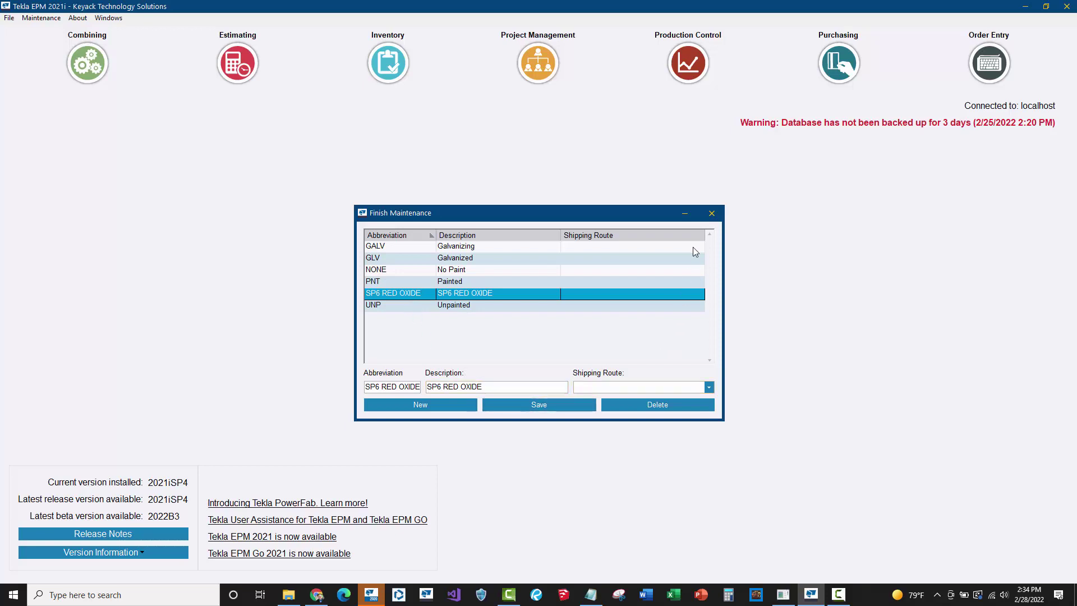
pyautogui.click(711, 213)
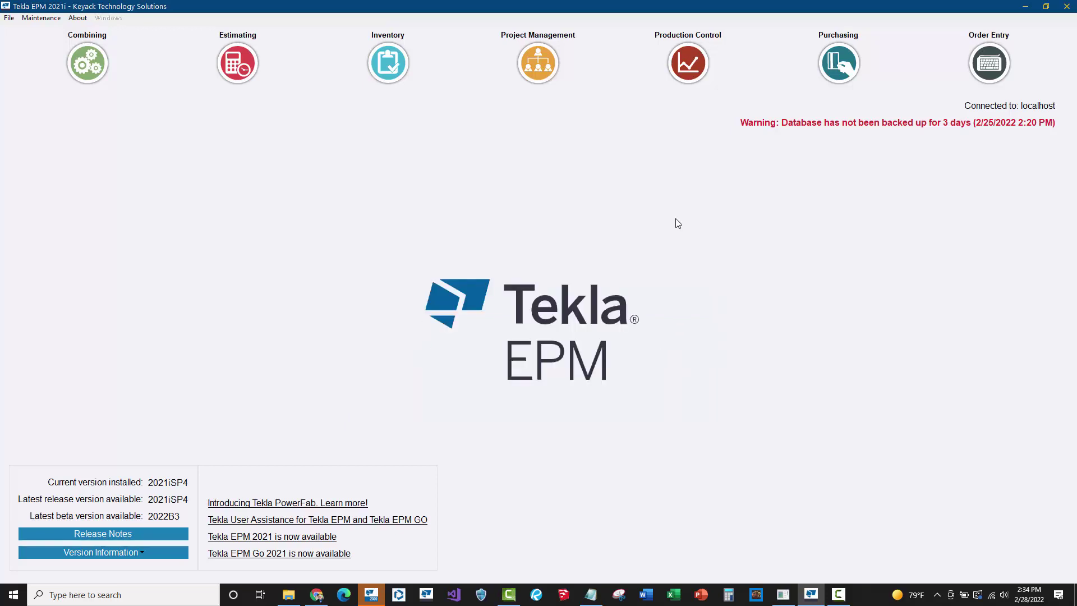
# Open job 0003 FINISH TEST in Production Control and view the beam's SP6 RED OXIDE finish
pyautogui.click(689, 68)
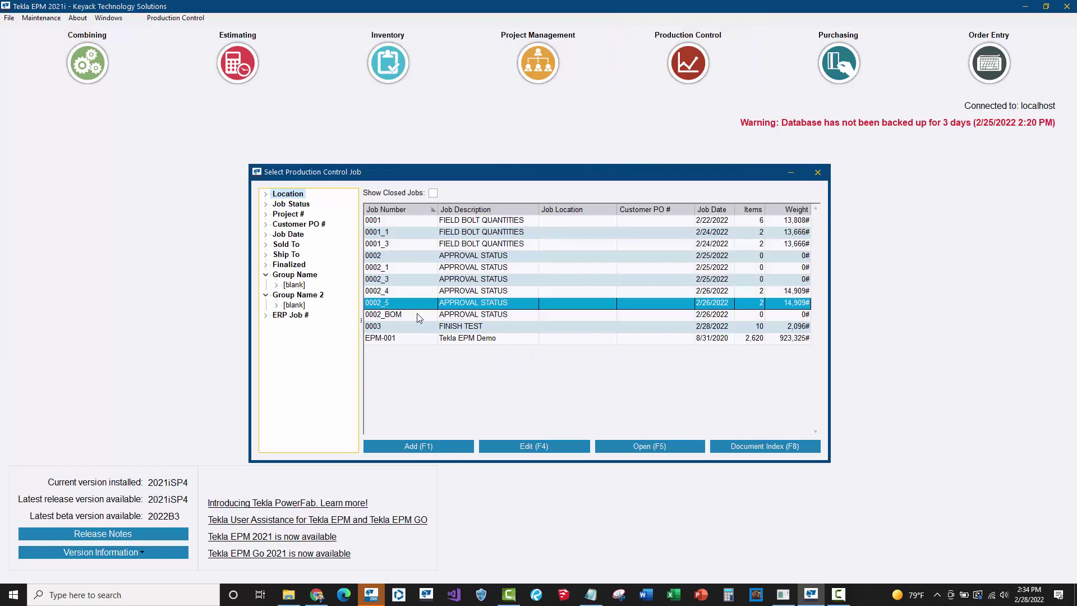
pyautogui.click(395, 326)
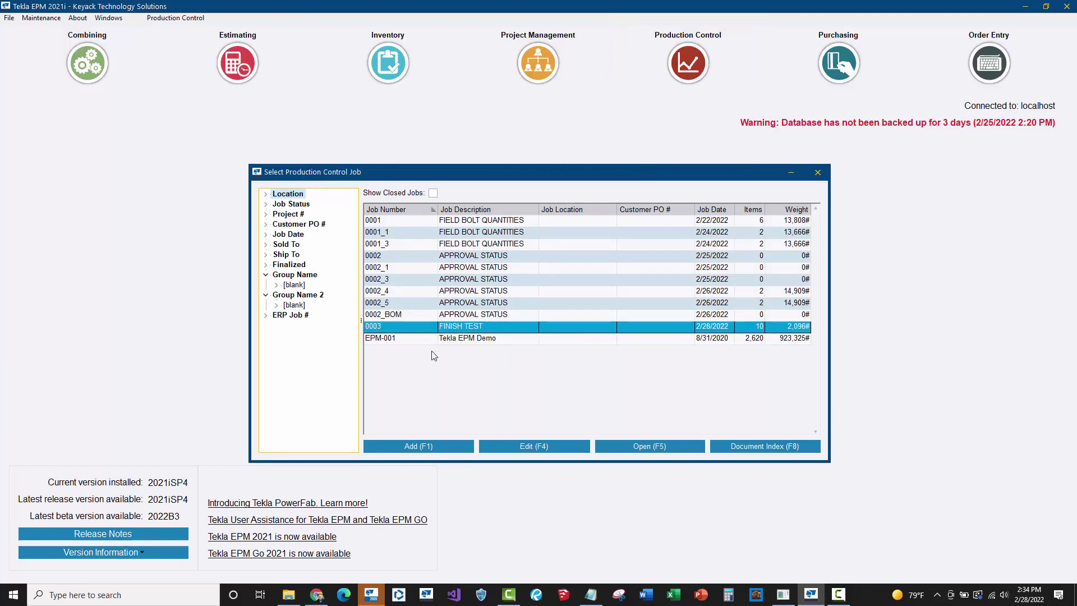
pyautogui.press('F5')
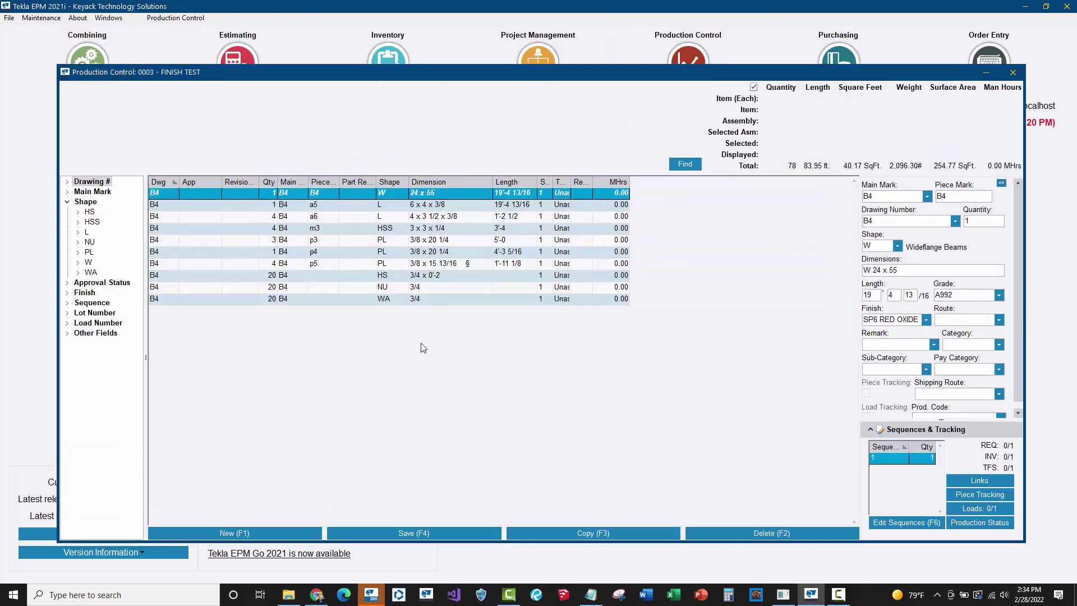
pyautogui.click(926, 320)
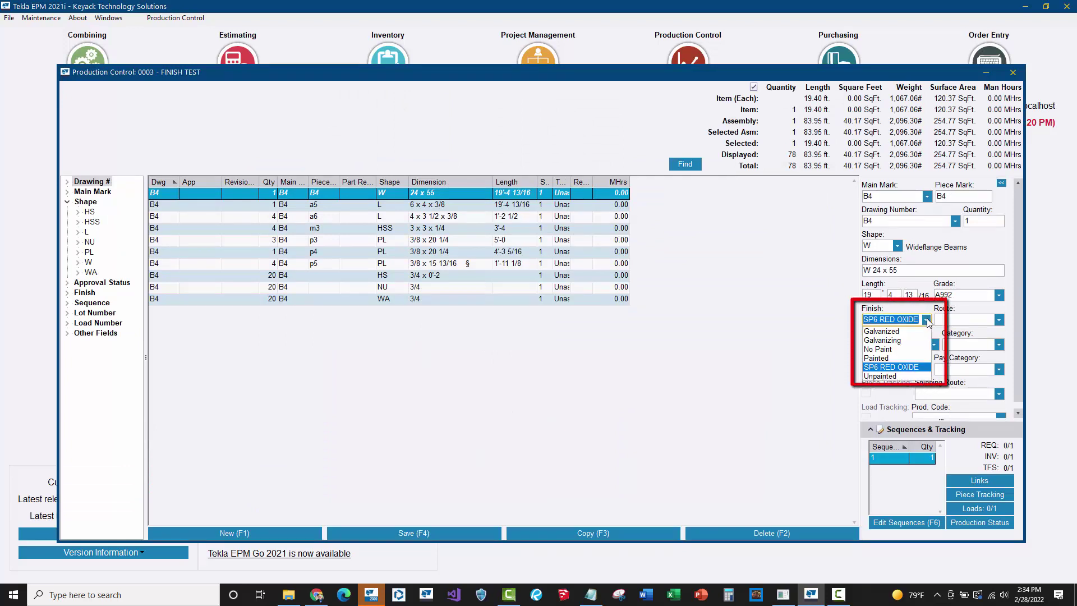
pyautogui.click(926, 320)
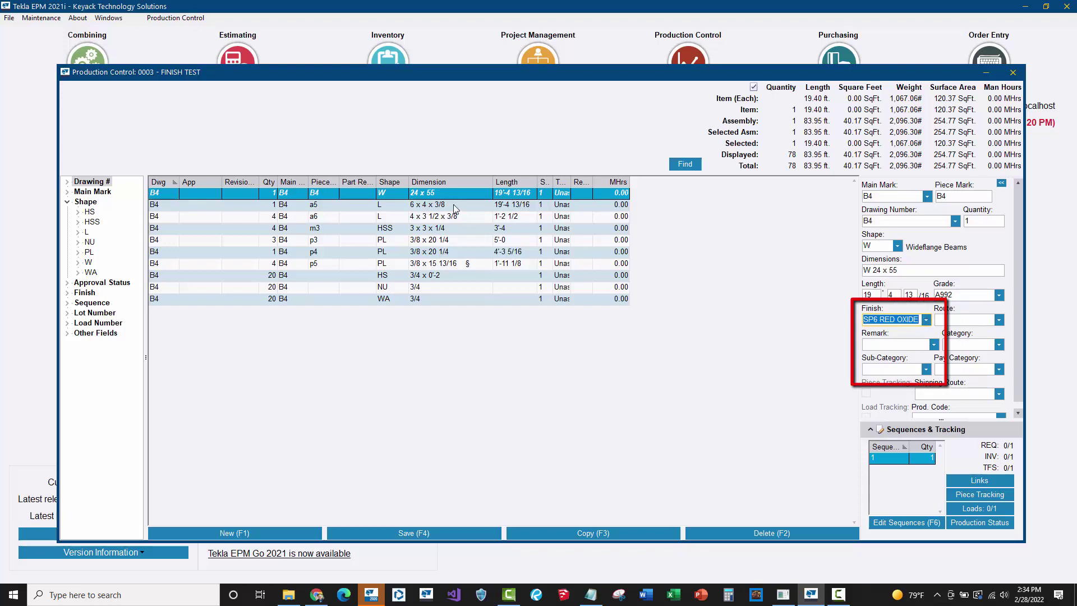
# Step through pieces a5, a6, m3, p3, p4 and p5 to check each finish
pyautogui.click(410, 206)
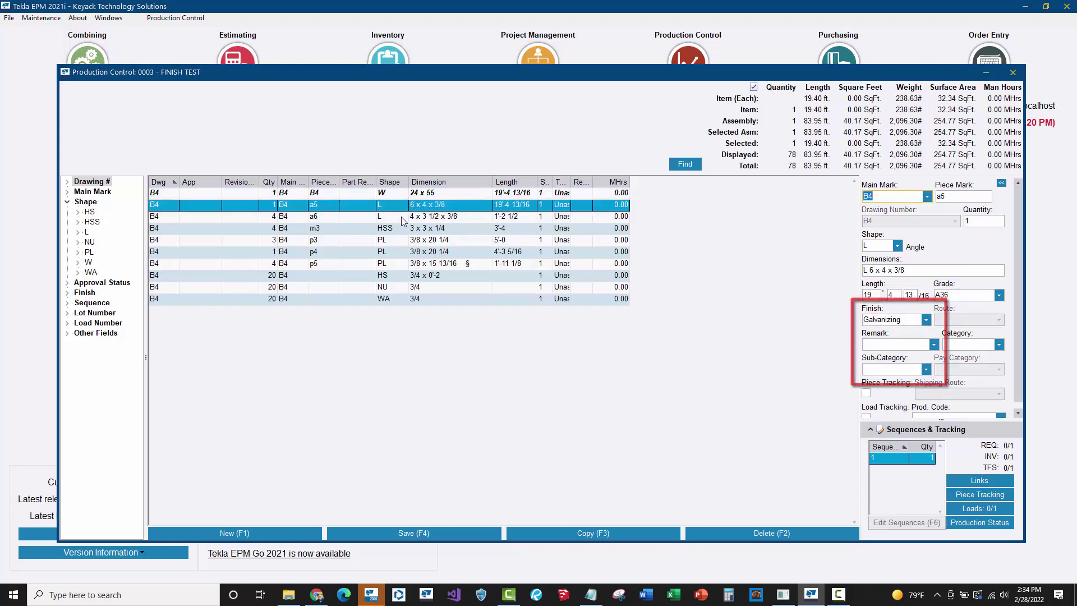
pyautogui.click(402, 223)
pyautogui.click(406, 207)
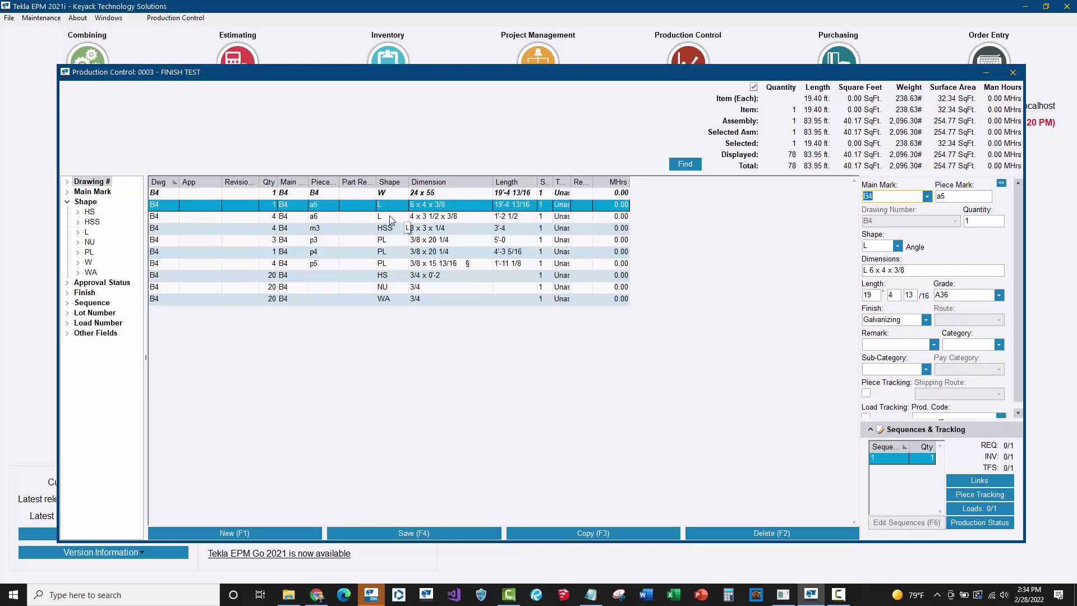
pyautogui.click(390, 216)
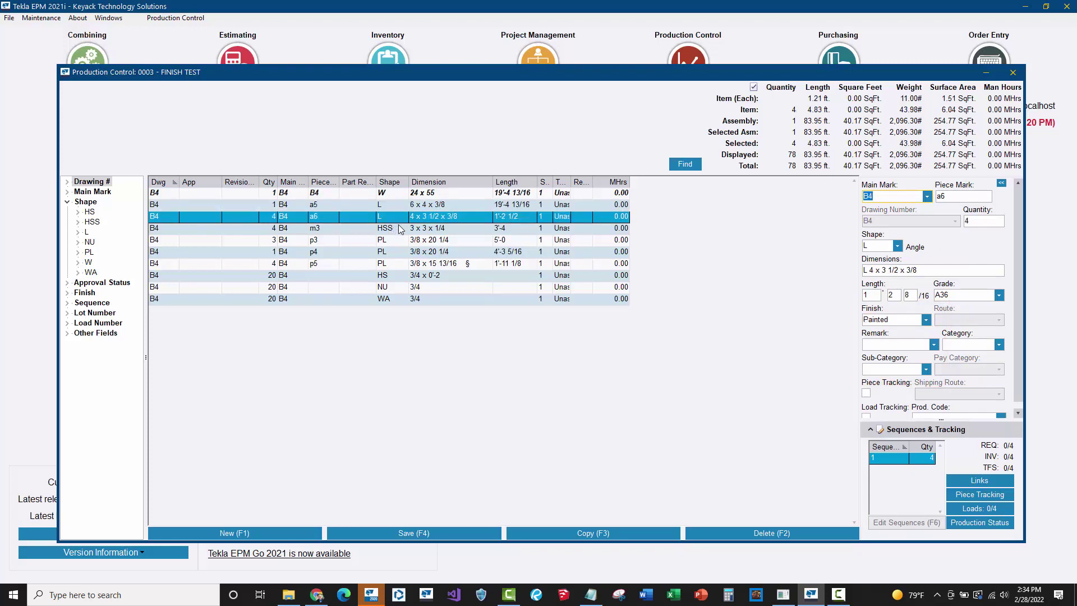
pyautogui.click(447, 230)
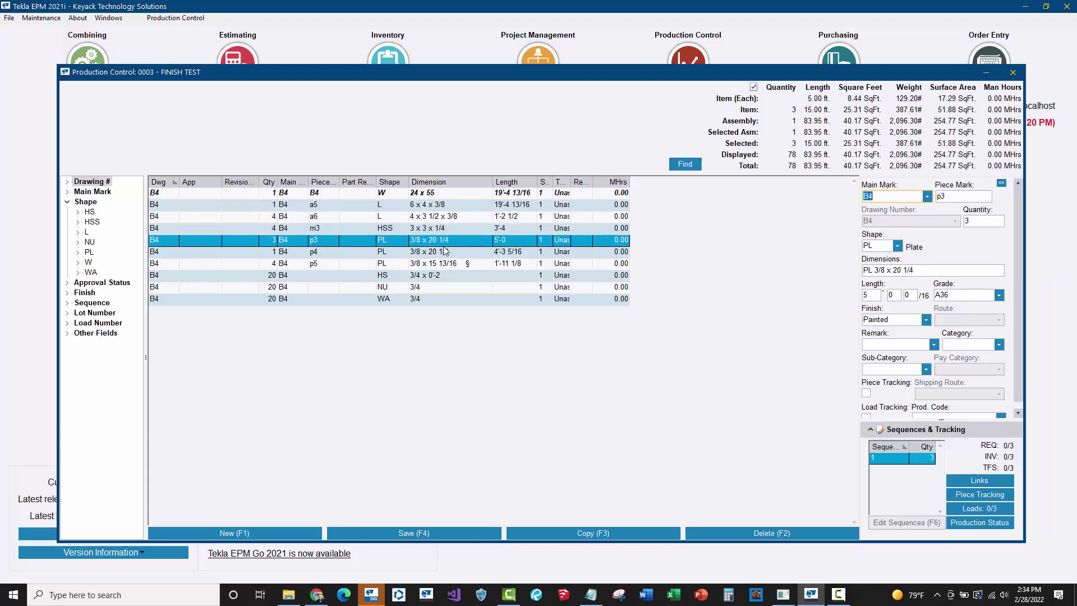
pyautogui.click(446, 242)
pyautogui.click(442, 252)
pyautogui.click(440, 264)
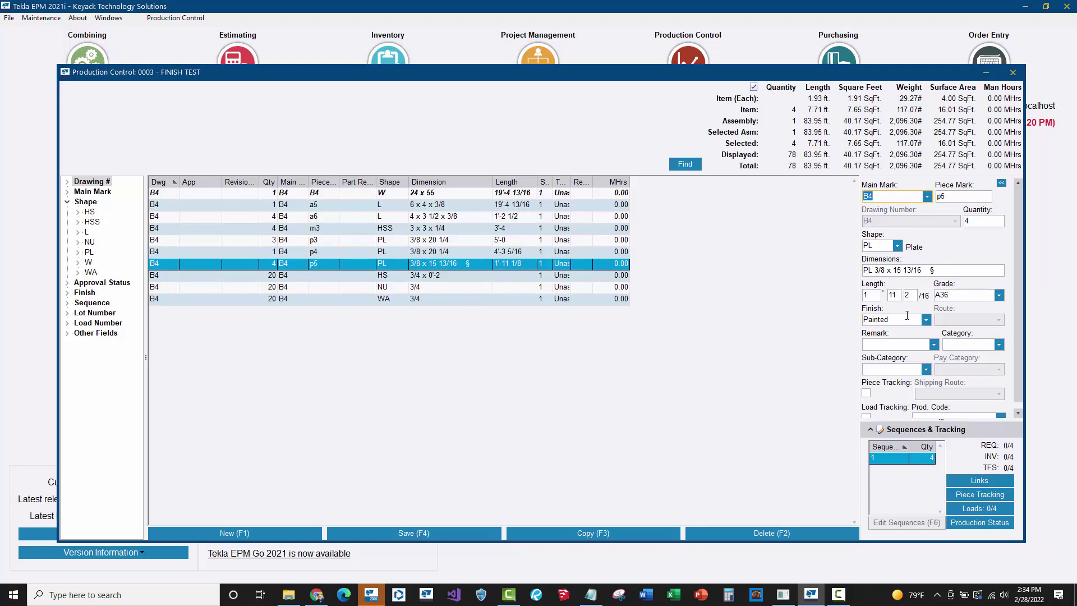
pyautogui.click(355, 251)
pyautogui.click(343, 239)
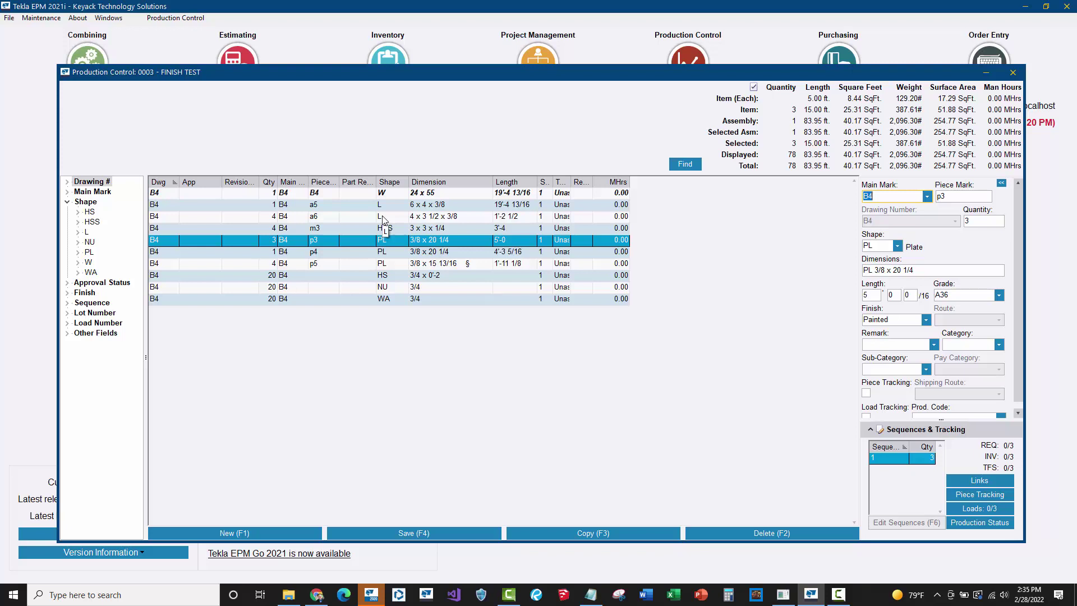
# Confirm a5 is Galvanizing, the B4 beam is SP6 RED OXIDE, and m3 is Painted
pyautogui.click(390, 206)
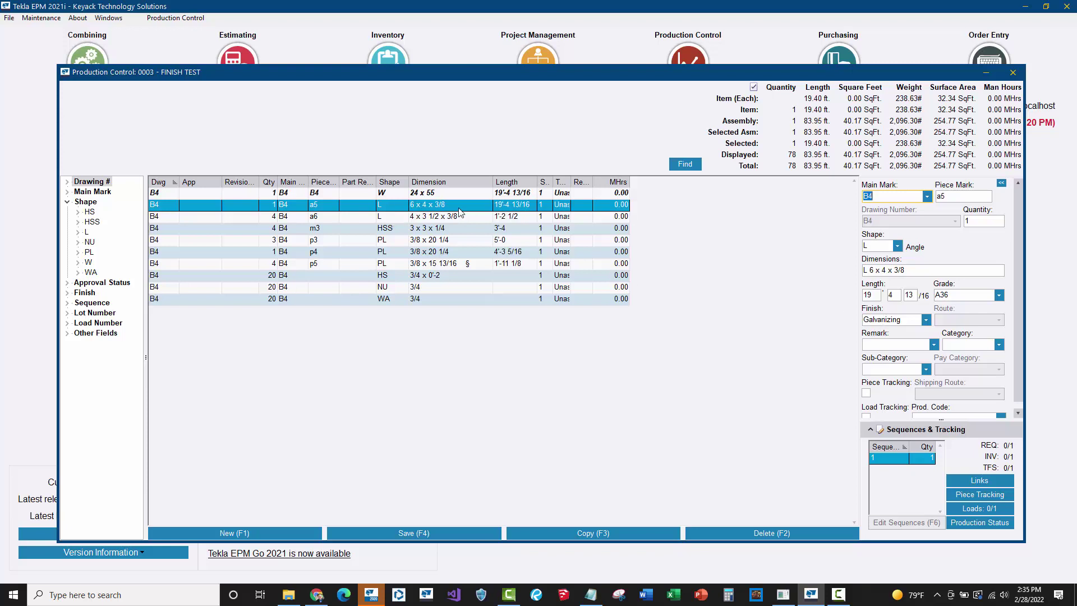
pyautogui.click(417, 194)
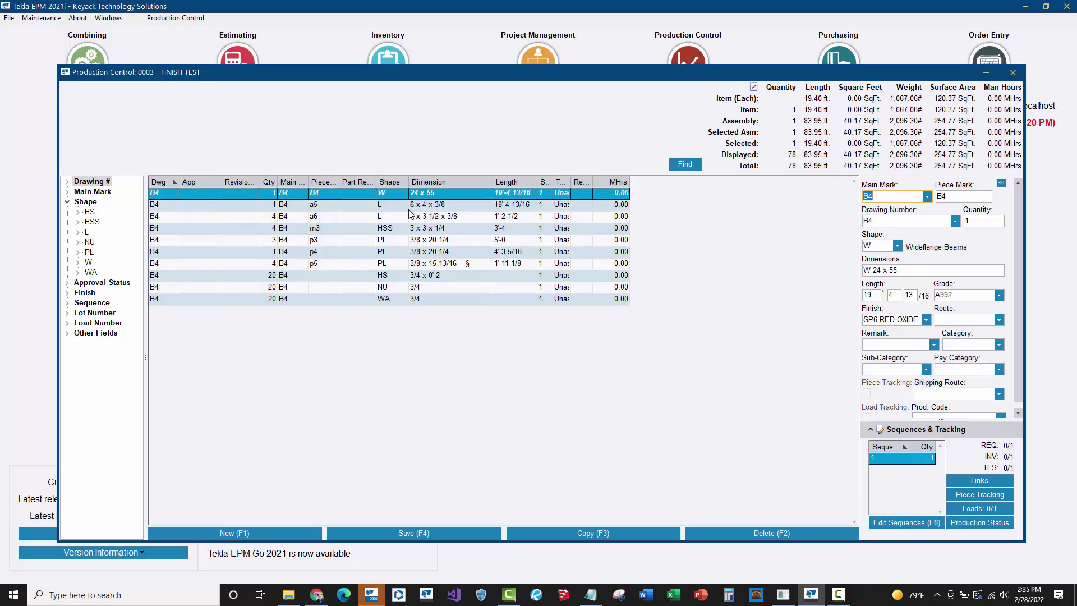
pyautogui.click(391, 230)
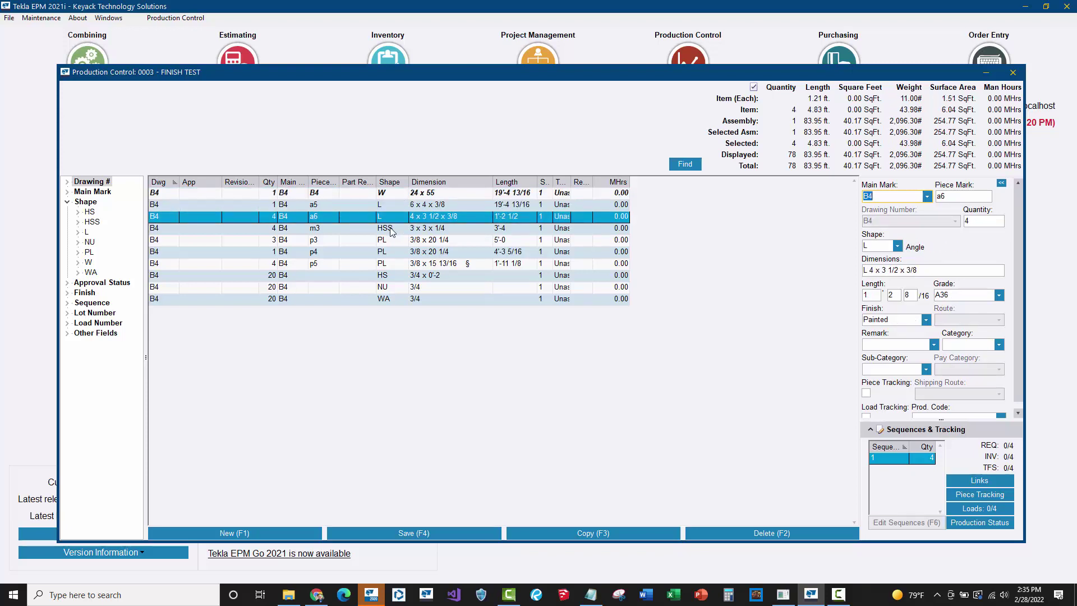